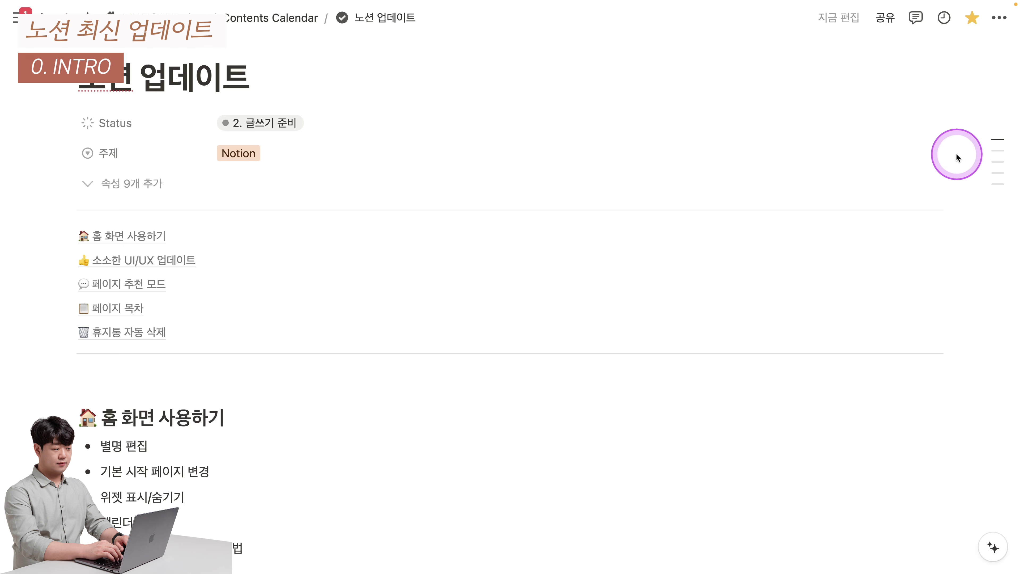
Read the topic list of the 노션 업데이트 page and its 홈 화면 사용하기 section
mouse_move(993, 152)
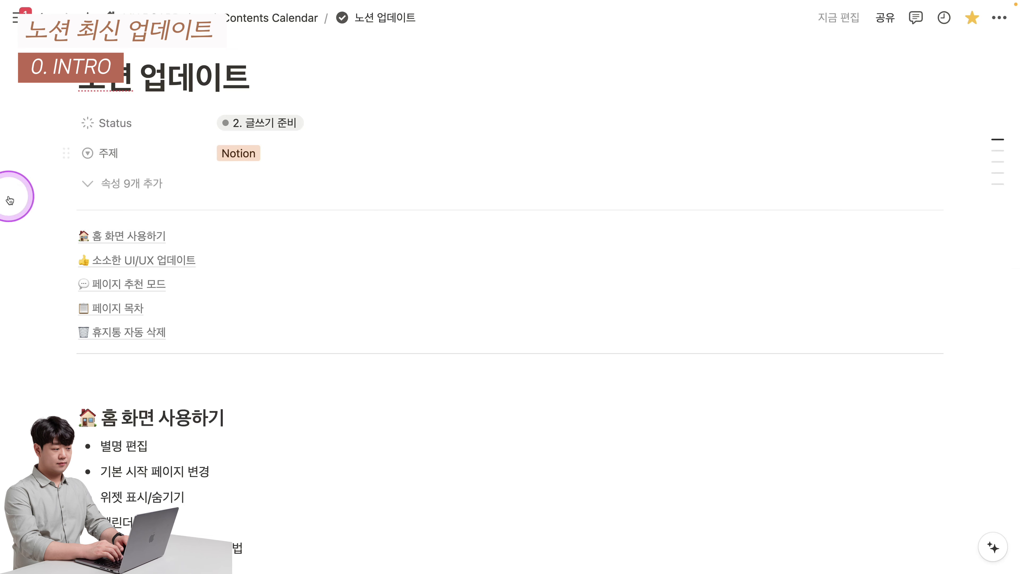
mouse_move(11, 199)
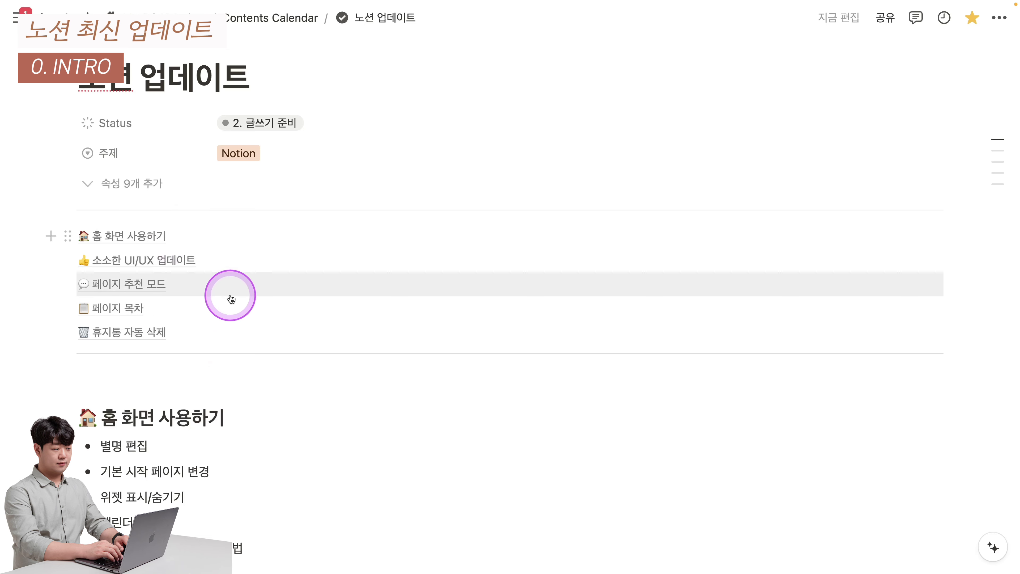
scroll(264, 275, "down", 2)
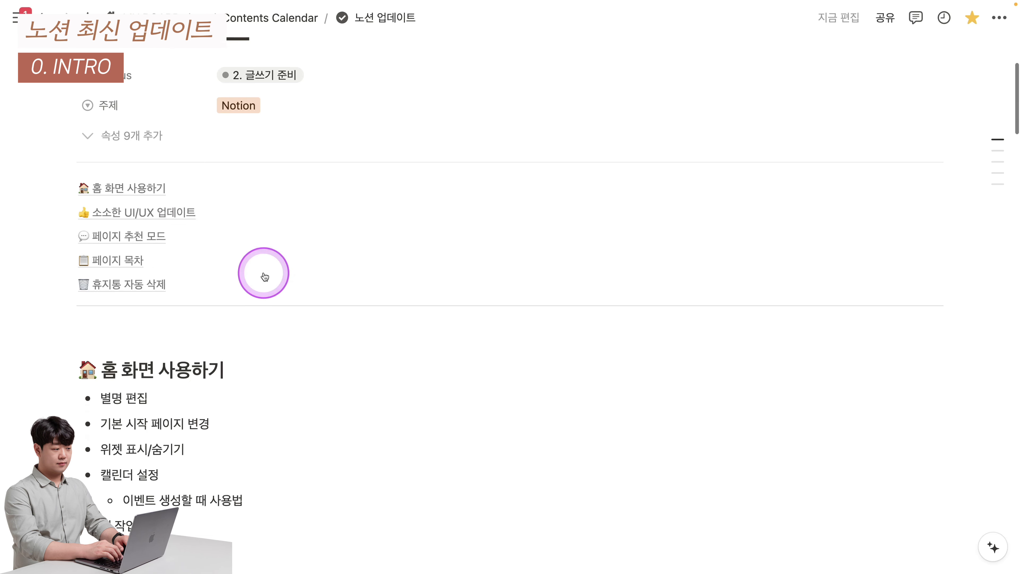
scroll(265, 277, "down", 2)
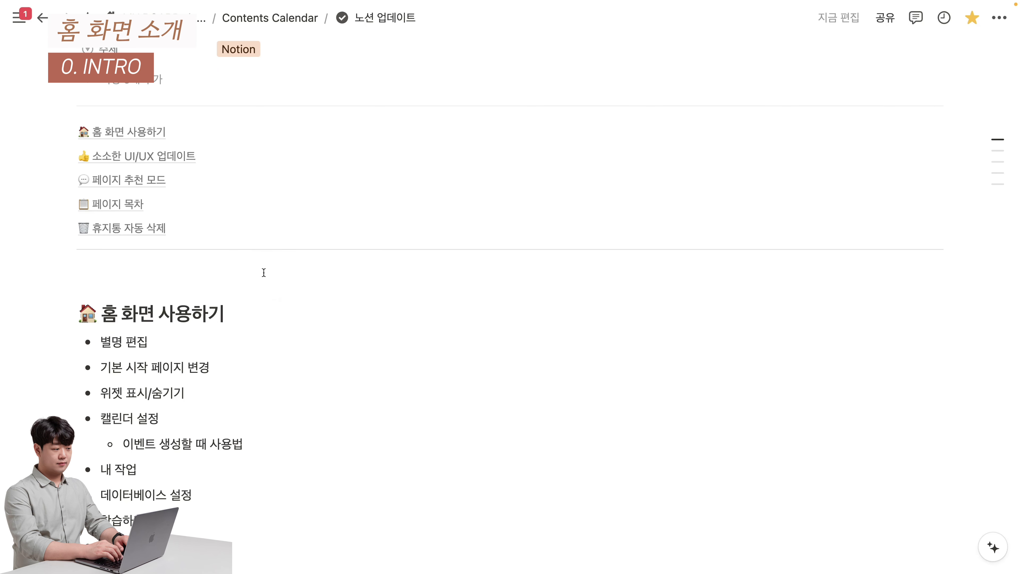
scroll(264, 273, "down", 2)
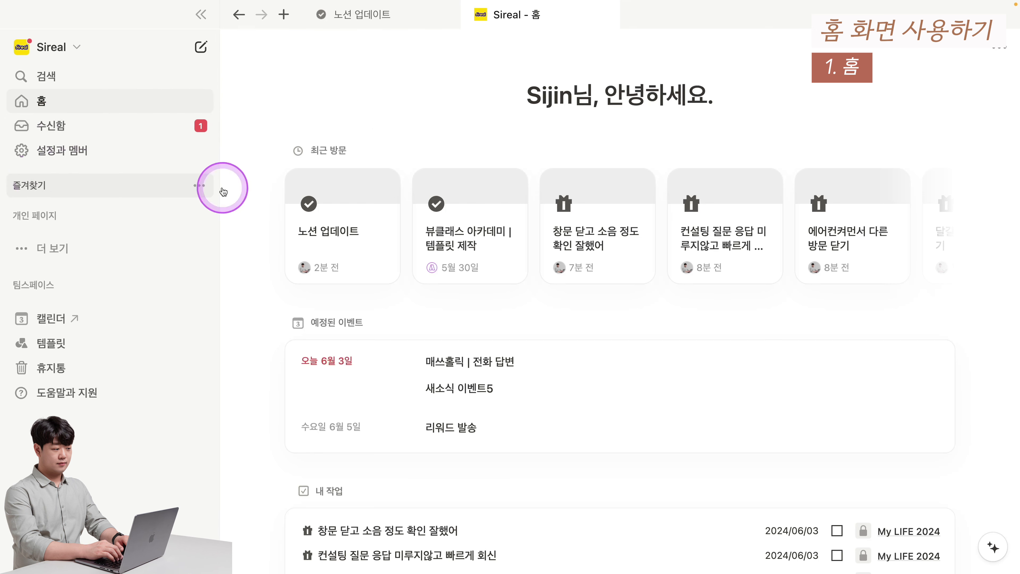
Visit the recent page 노션 업데이트, return to Home and collapse the sidebar
left_click(319, 235)
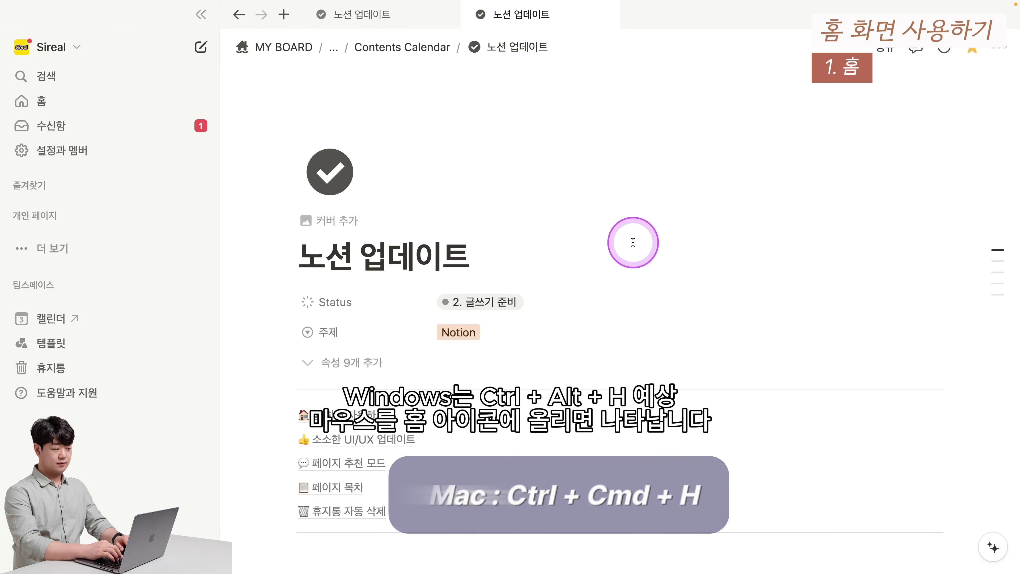
key("ctrl+super+h")
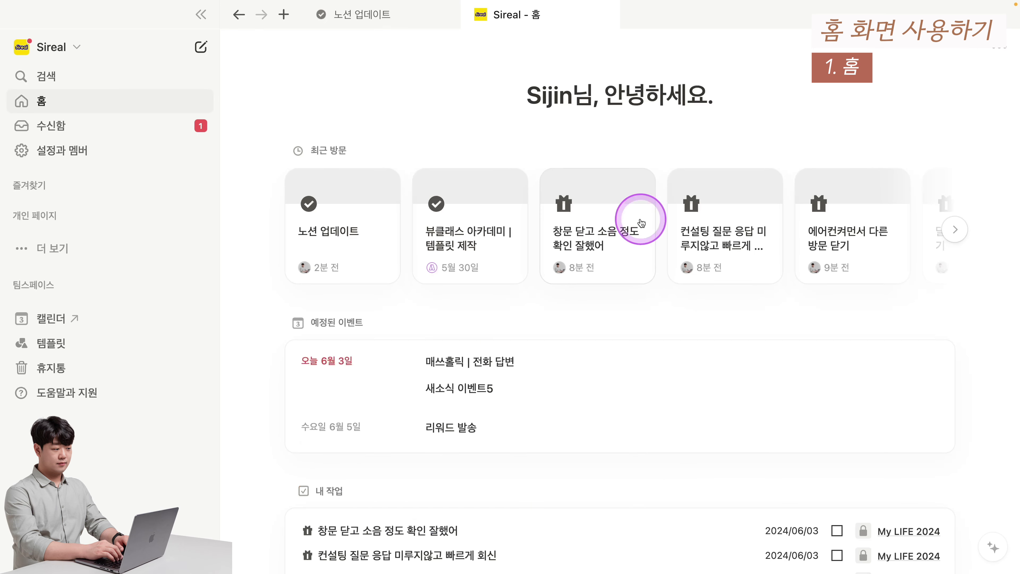
key("super+backslash")
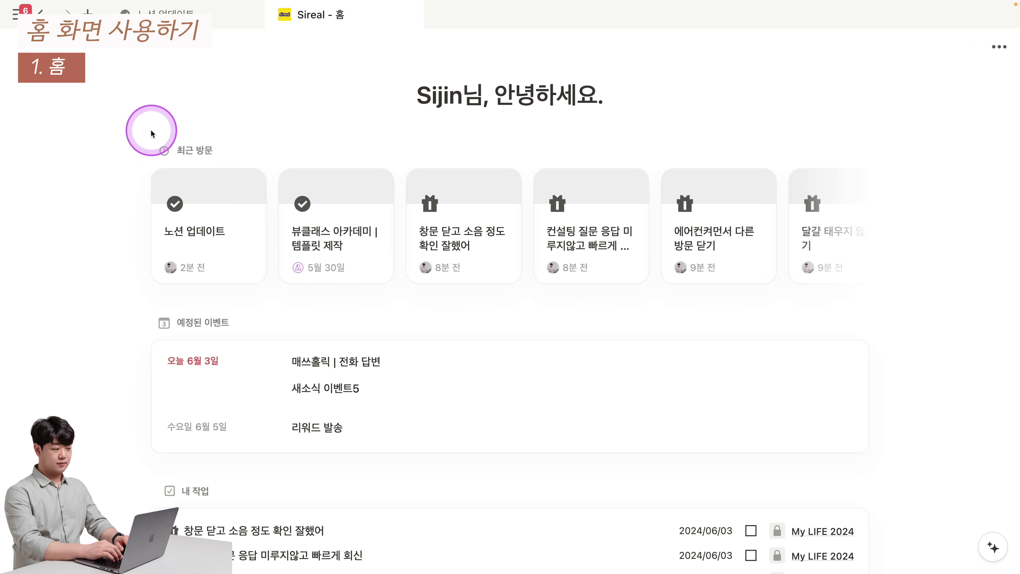
Look over all Home widgets from 최근 방문 to 추천 템플릿 and check the Home page's options
scroll(211, 165, "down", 1)
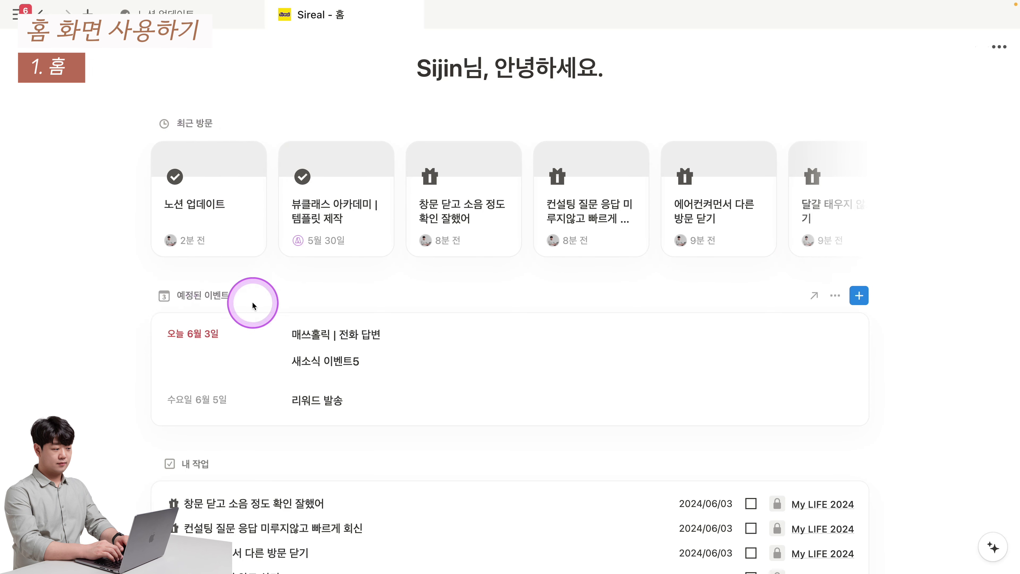
mouse_move(194, 293)
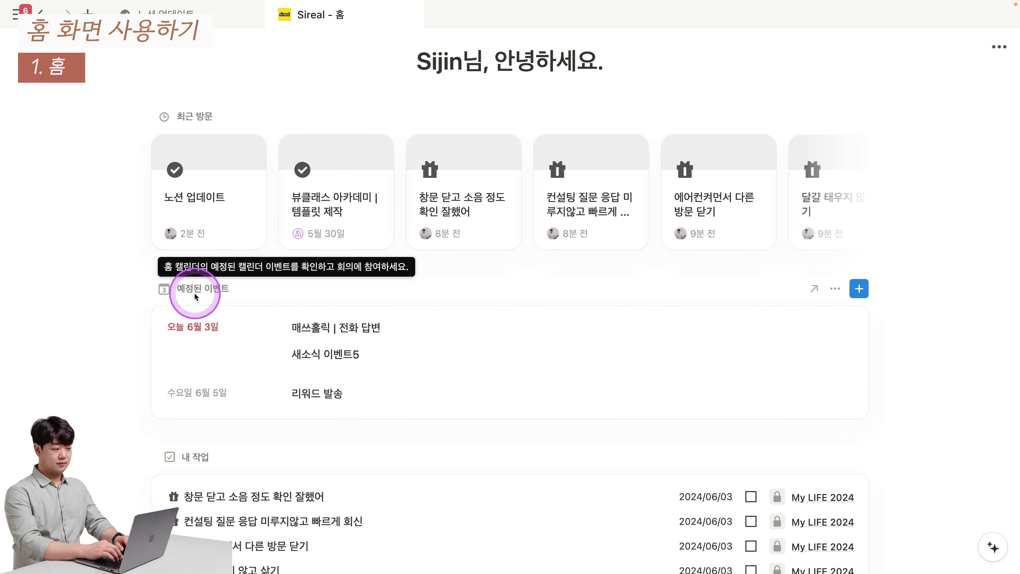
scroll(194, 292, "down", 5)
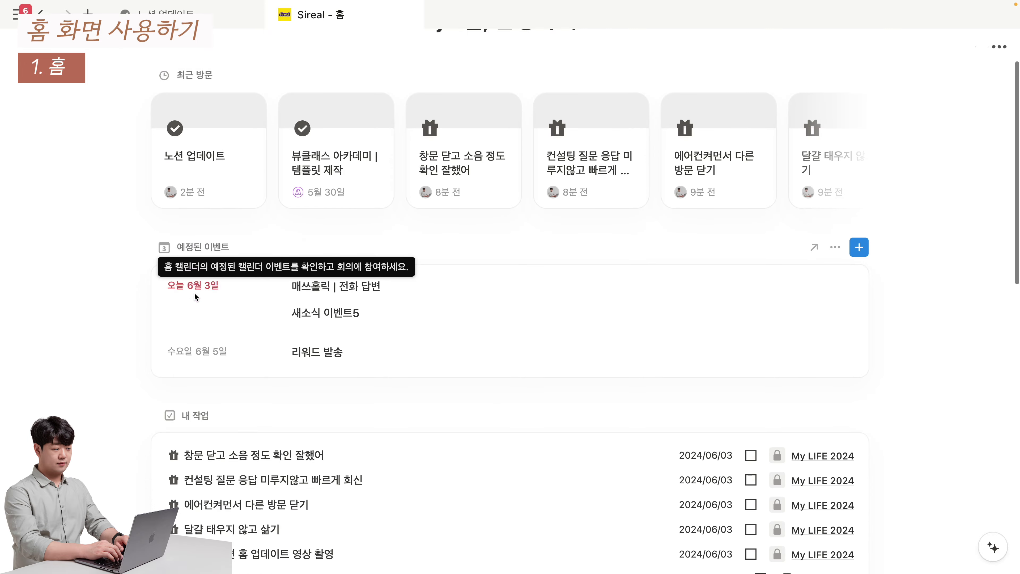
scroll(197, 332, "down", 10)
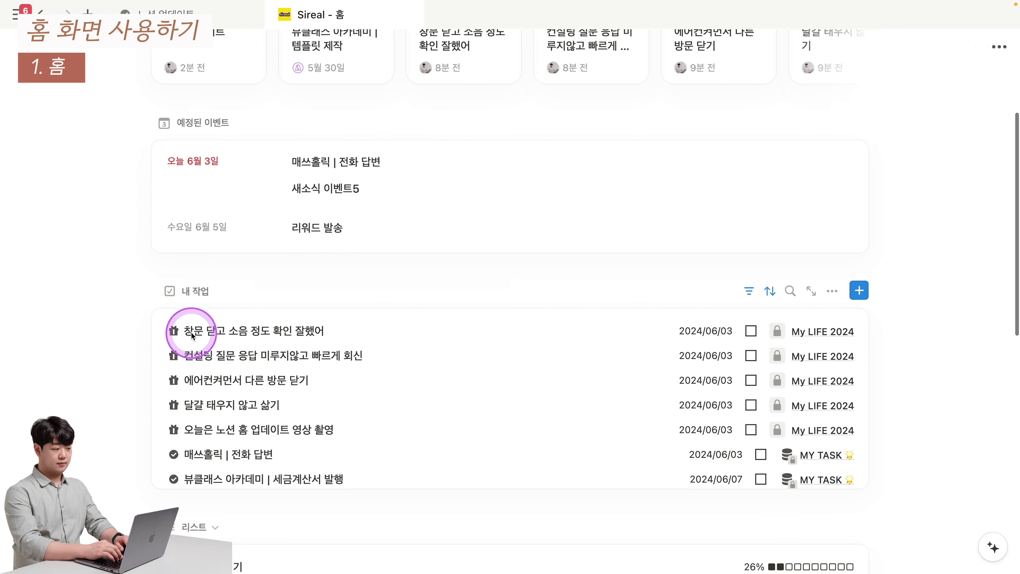
scroll(218, 324, "down", 10)
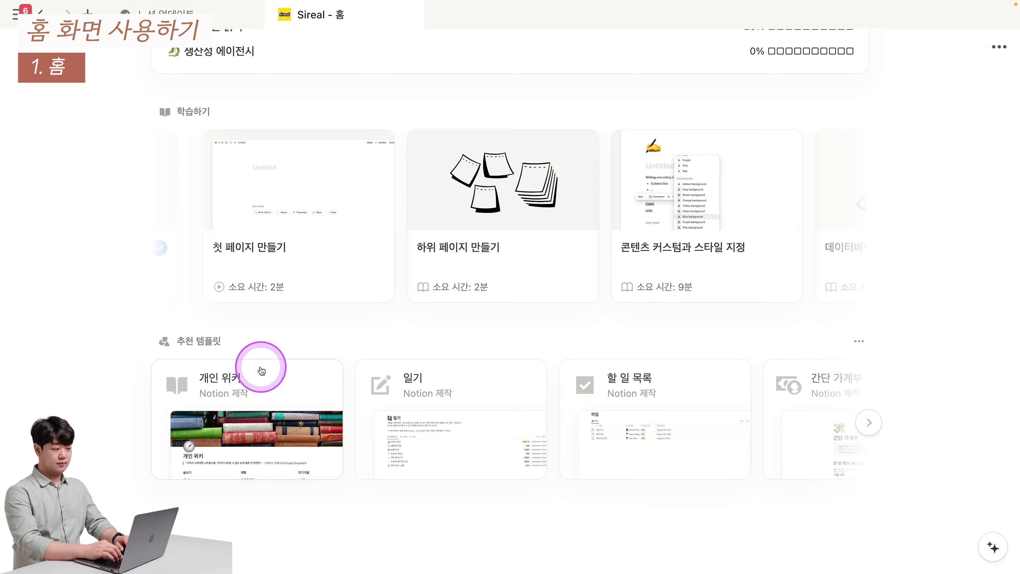
scroll(261, 370, "up", 20)
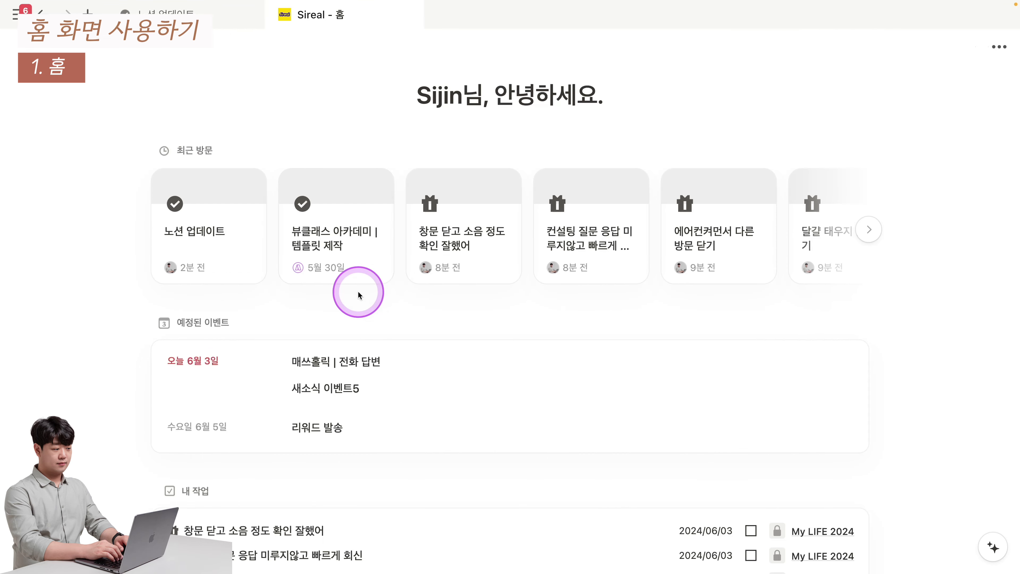
left_click(992, 47)
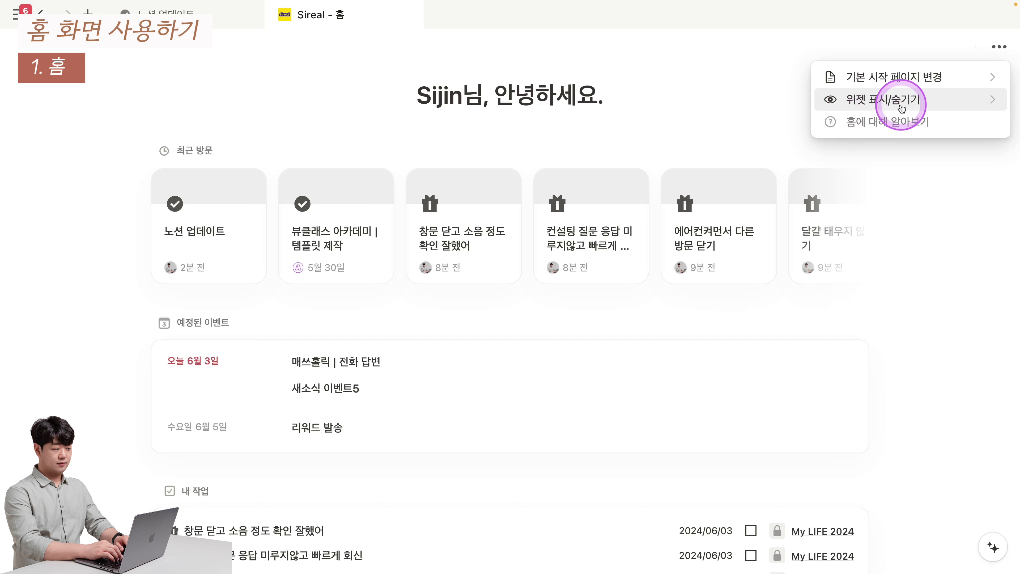
left_click(724, 91)
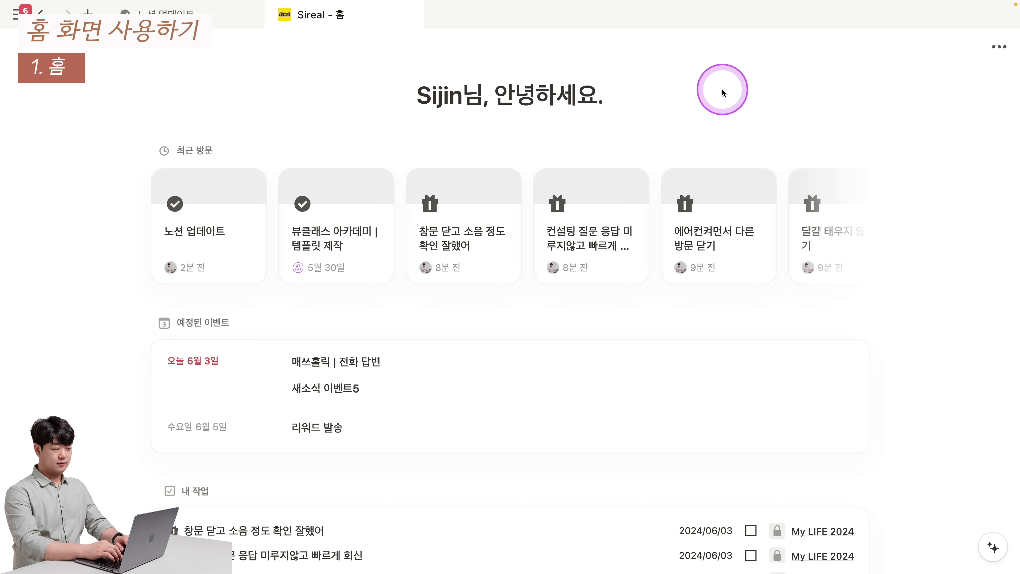
Set the Home greeting nickname to "세상에서 제일 노션을 잘 활용하는" followed by the user's first name, and reopen it for editing
left_click(439, 107)
type("세상")
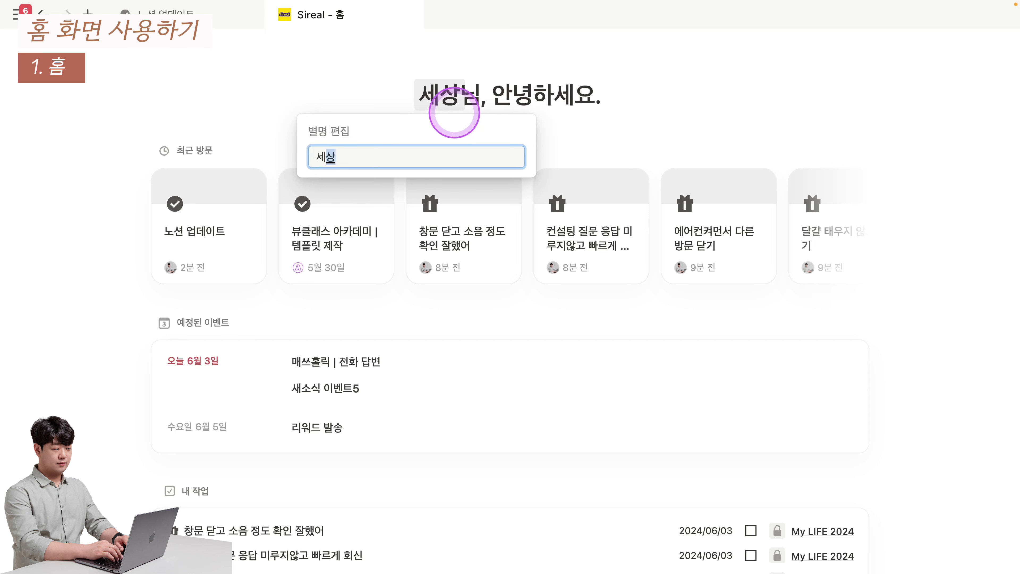
type("에서 젤일 노션")
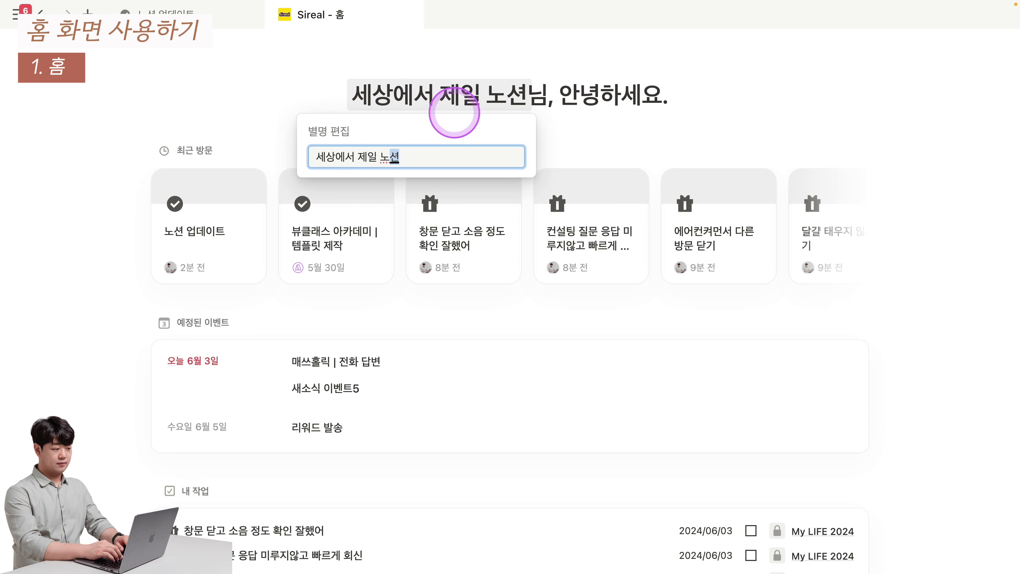
type("을 잘 활ㅇ용하는")
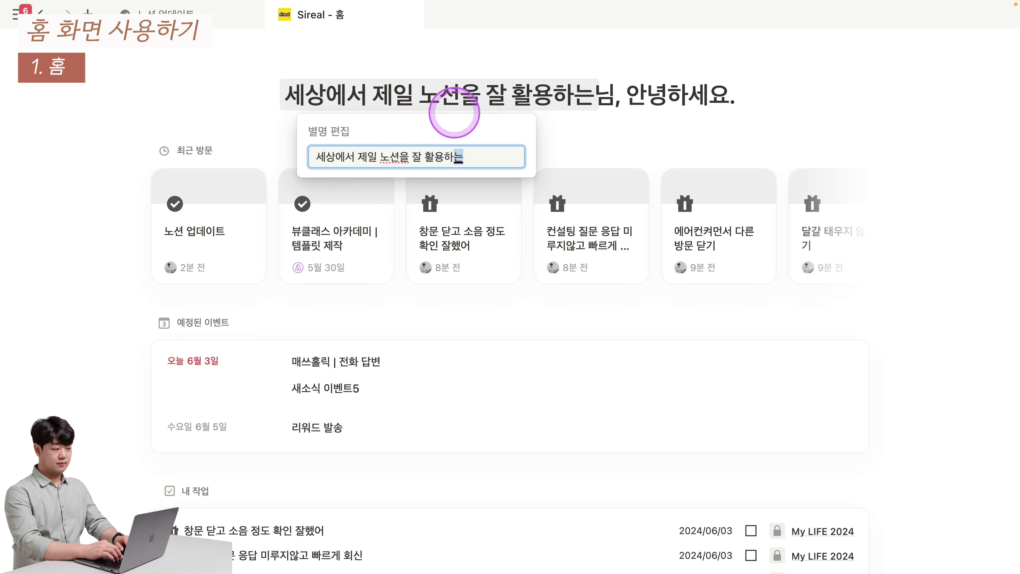
type(" 시진")
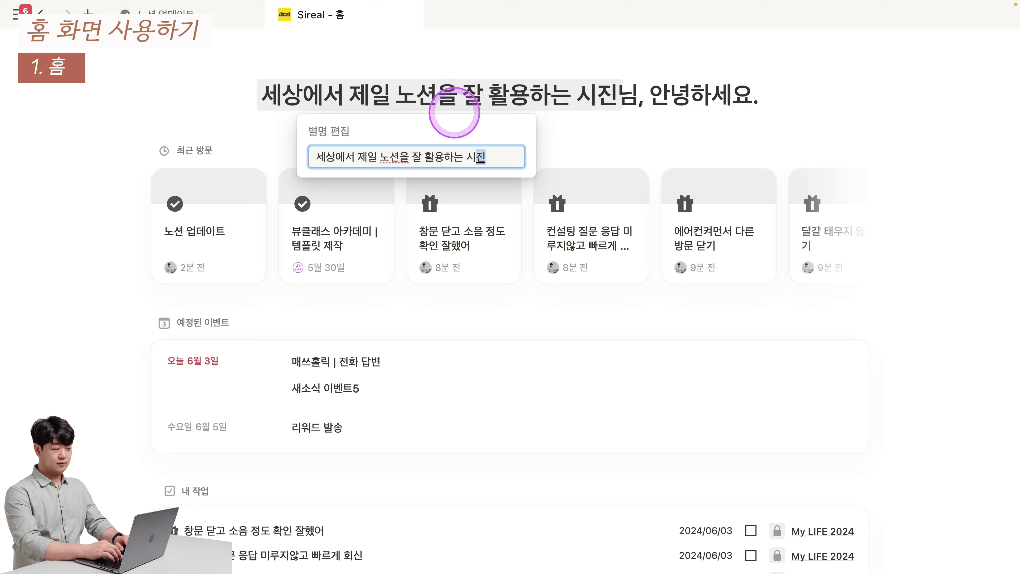
key("Return")
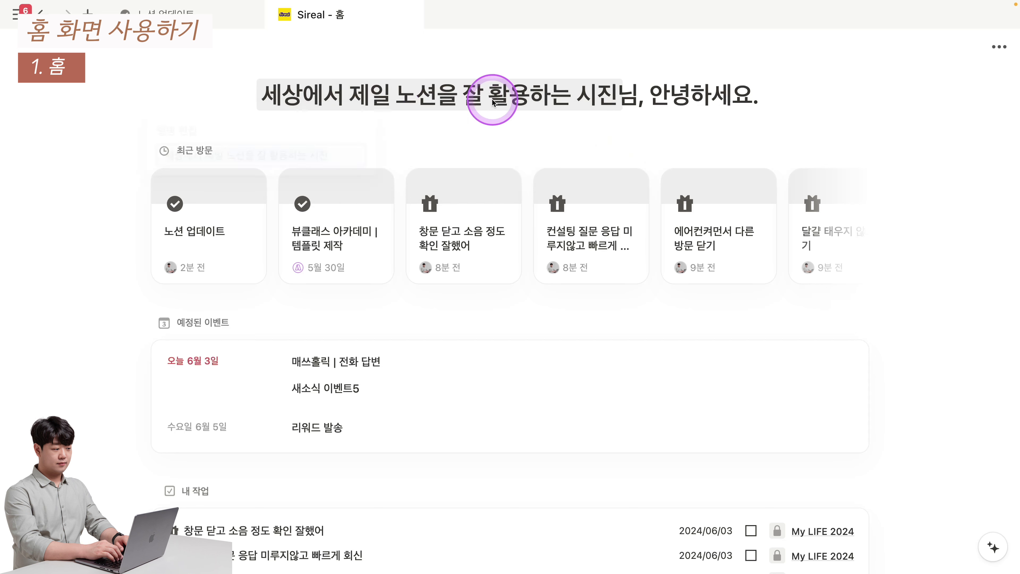
left_click(494, 103)
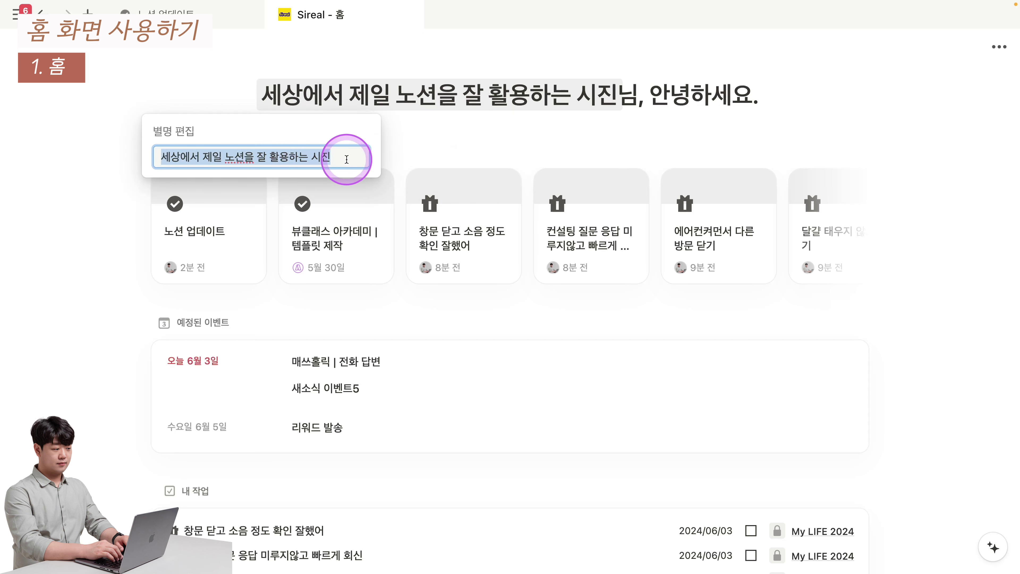
Look over the 내 작업 and 리스트 widgets, and return to 최근 방문 and 예정된 이벤트 on Home
scroll(730, 396, "down", 10)
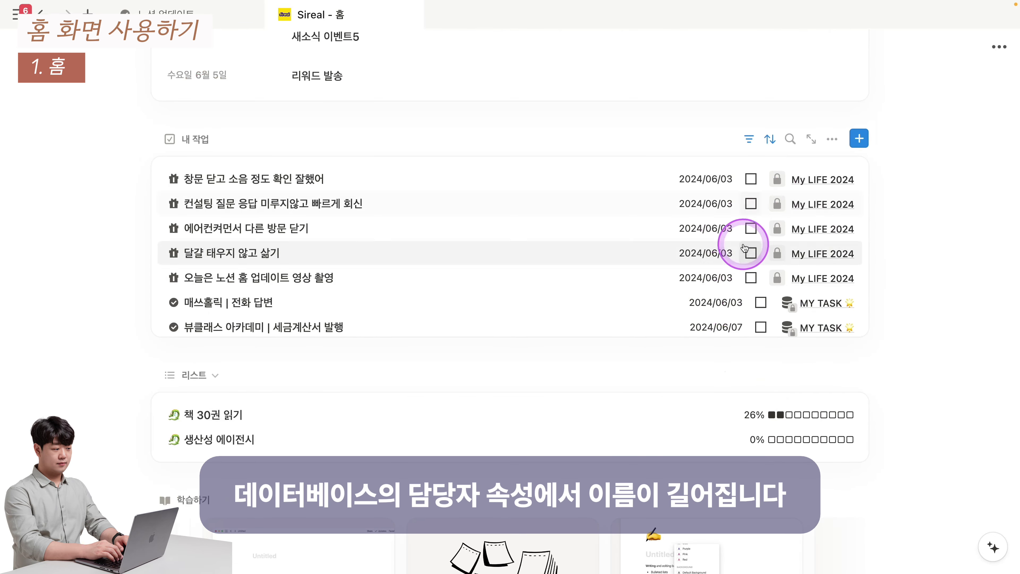
scroll(742, 244, "down", 3)
scroll(779, 217, "up", 3)
scroll(501, 217, "up", 10)
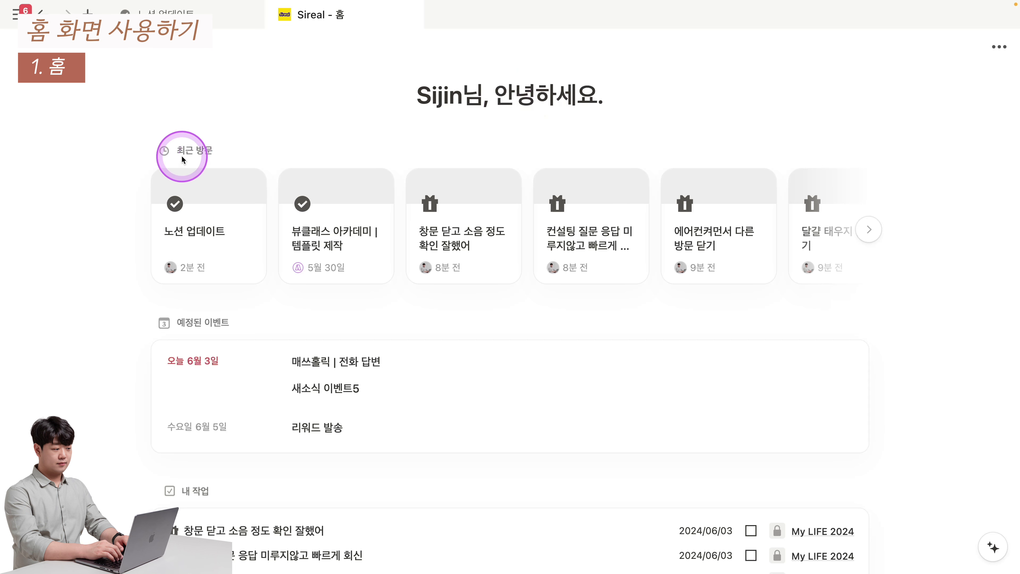
scroll(181, 159, "down", 1)
mouse_move(224, 319)
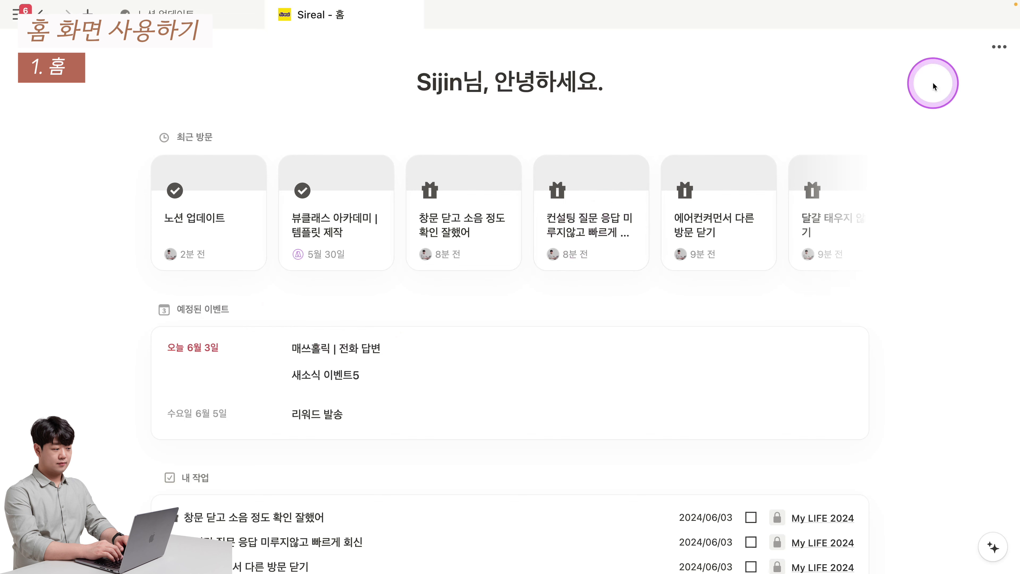
Examine the Home options for showing or hiding widgets and for changing the default start page
left_click(999, 47)
left_click(876, 104)
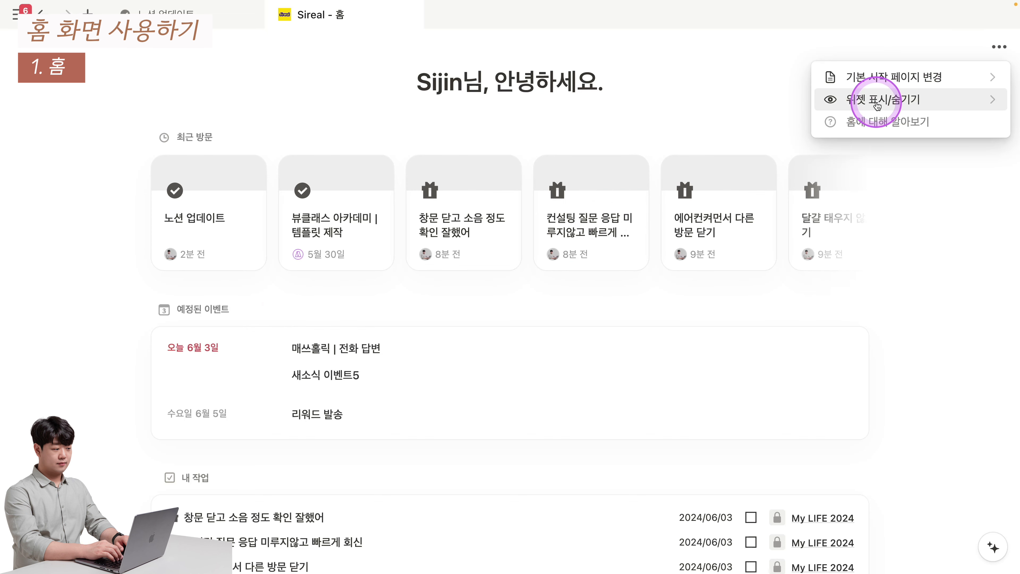
left_click(714, 108)
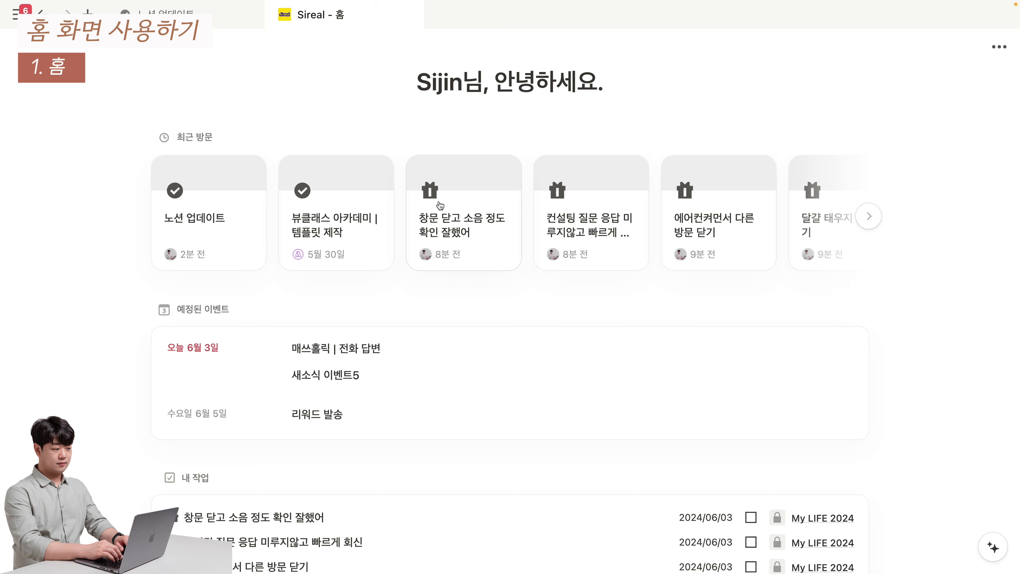
left_click(1000, 46)
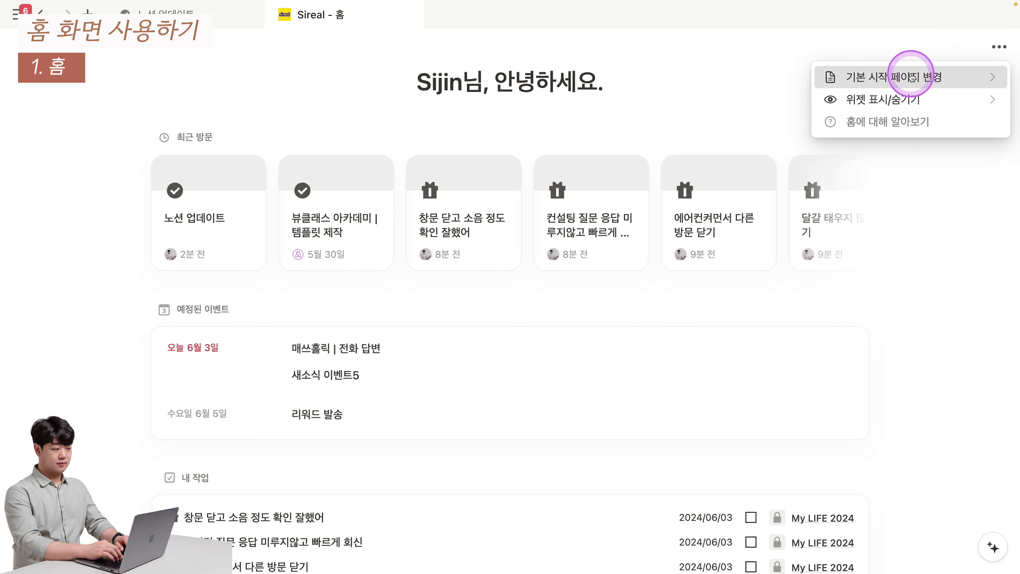
left_click(972, 76)
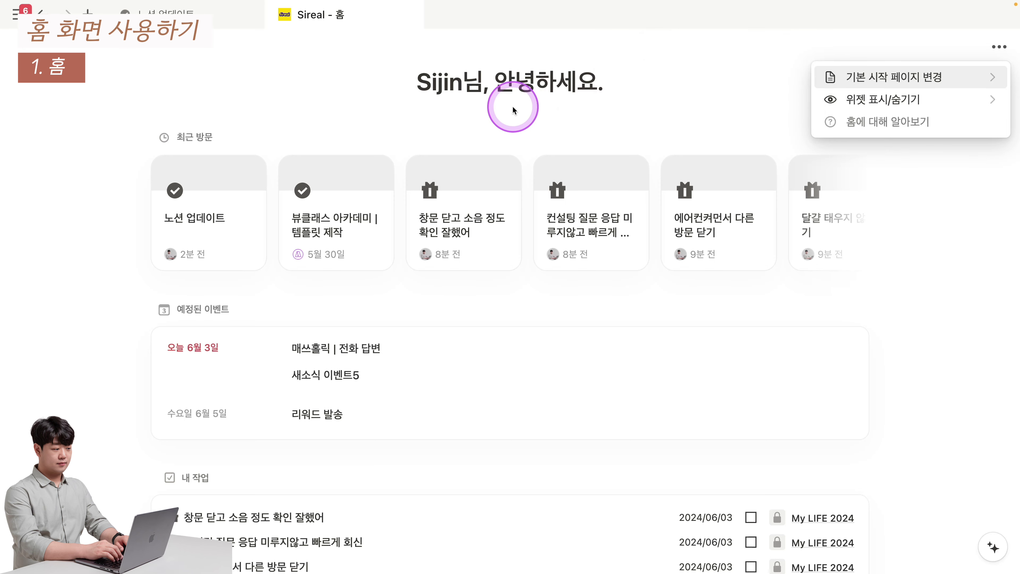
Show the sidebar, expand the favorites, and move MY BOARD above 노션 업데이트 at the head of the list
key("super+backslash")
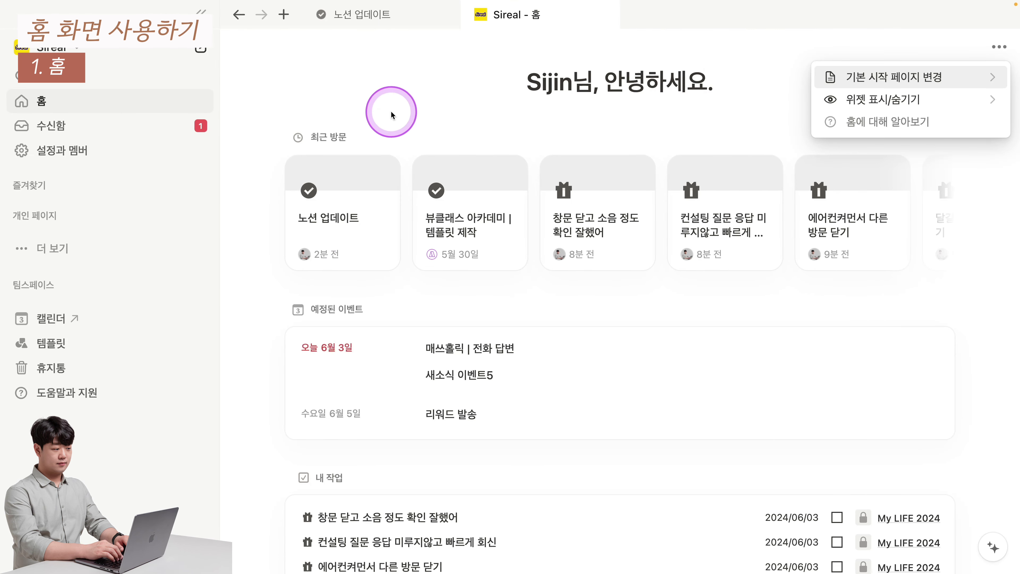
left_click(32, 183)
left_click(36, 186)
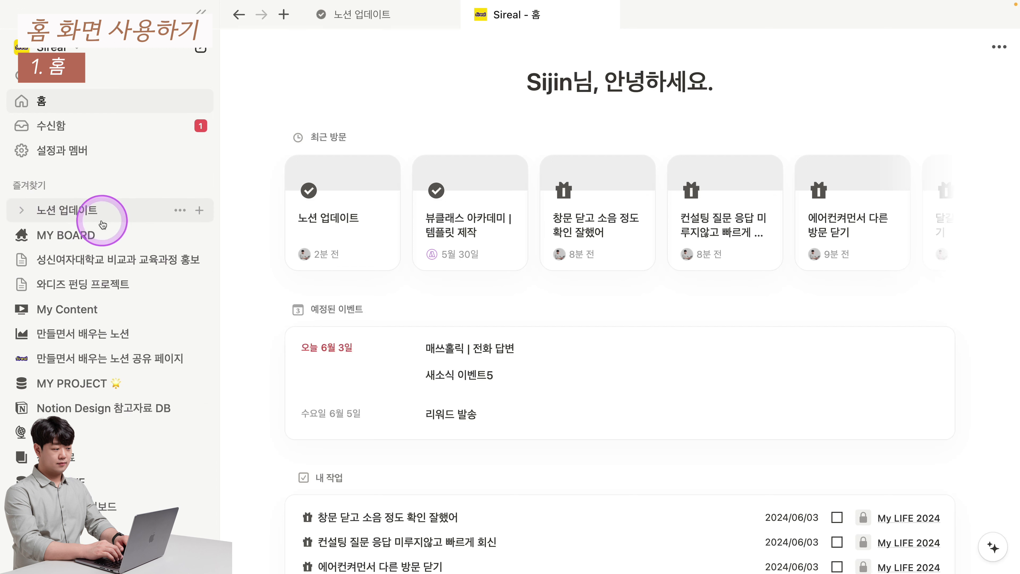
left_click_drag(75, 235, 85, 203)
left_click(85, 203)
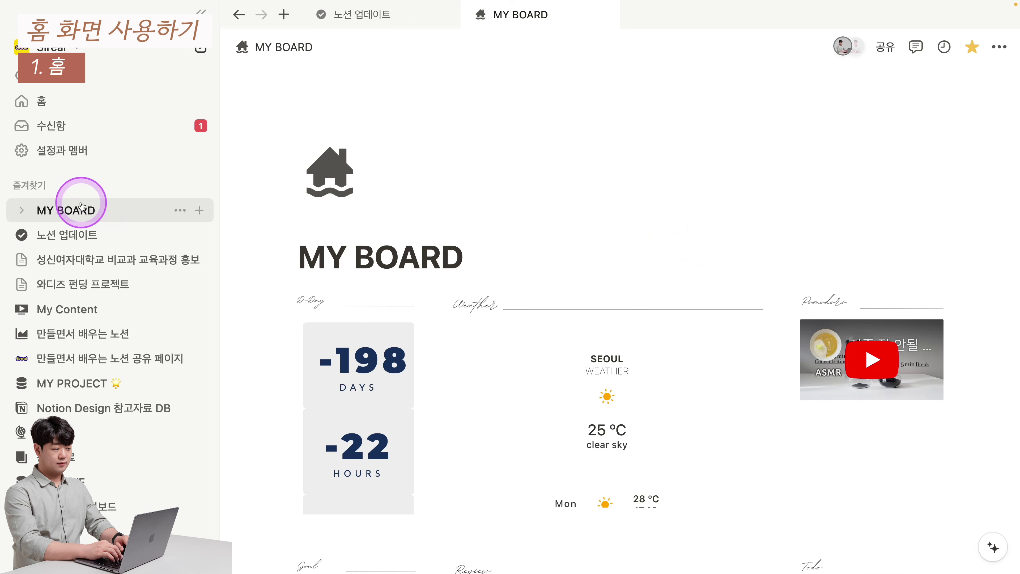
Open the favorite page 노션 업데이트 and move it back above MY BOARD
left_click(80, 235)
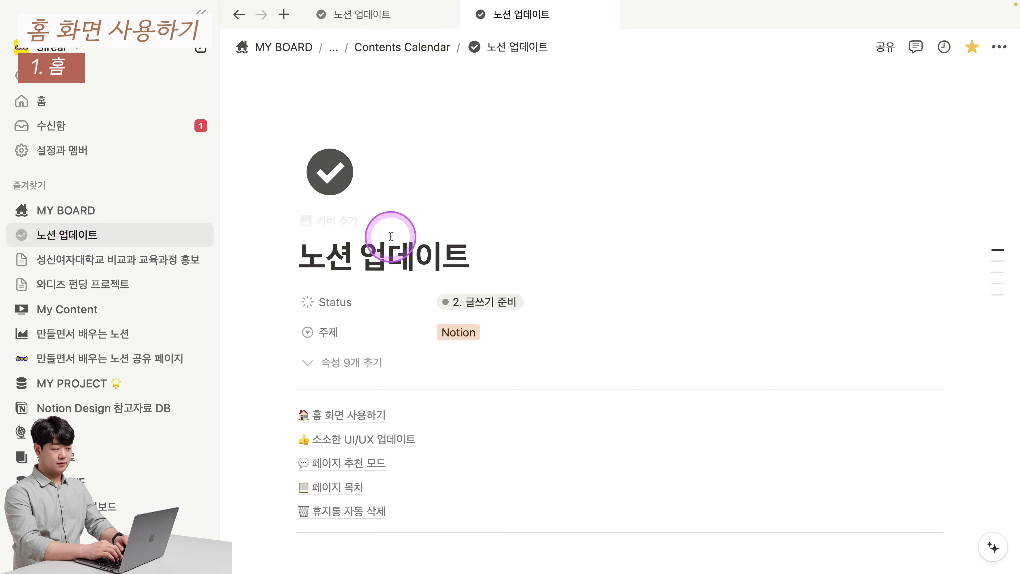
left_click_drag(98, 231, 106, 207)
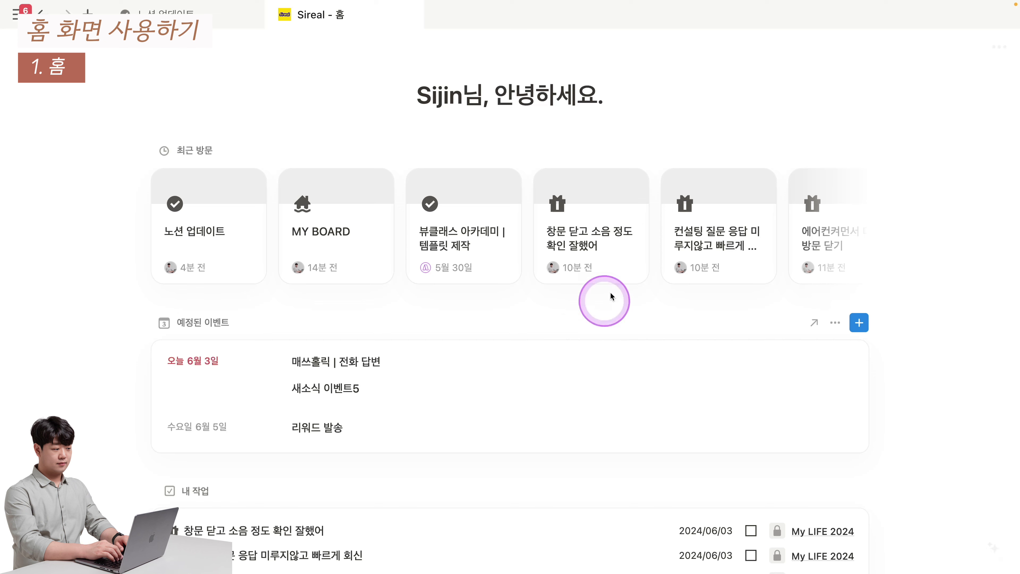
Examine the Home options for the default start page and widget visibility, and return to the 최근 방문 widget
left_click(999, 46)
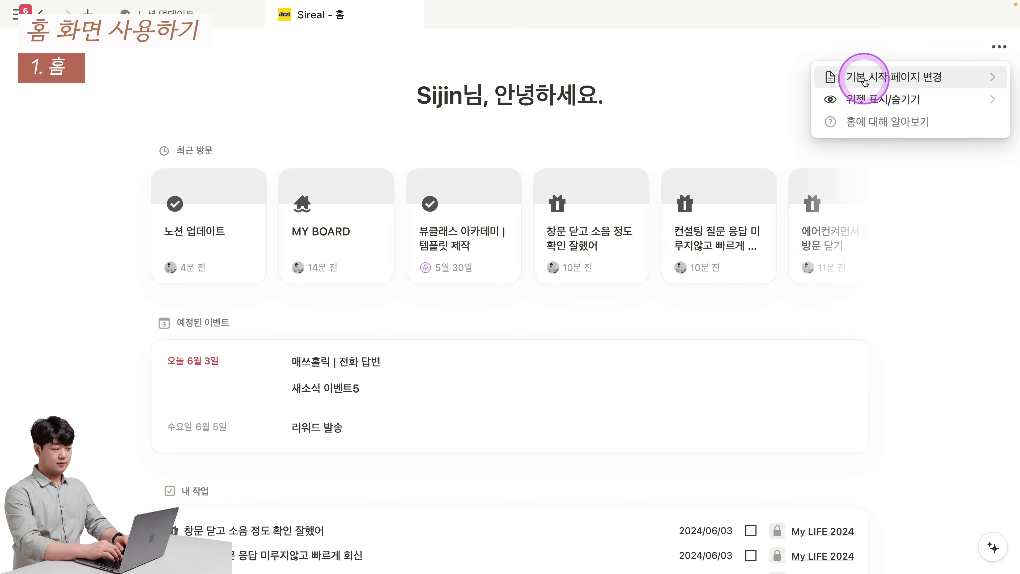
left_click(802, 84)
scroll(674, 160, "down", 3)
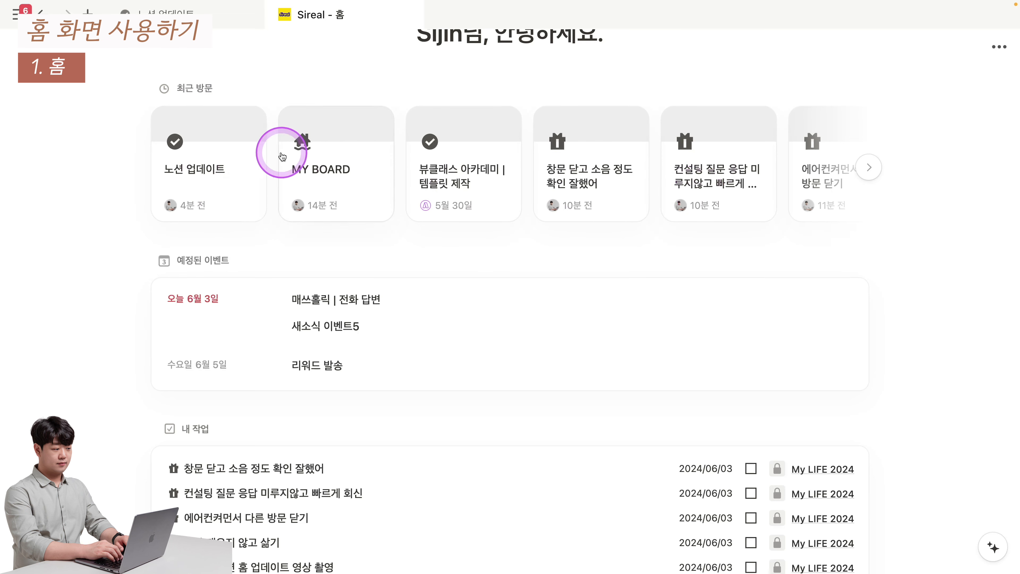
scroll(770, 225, "up", 2)
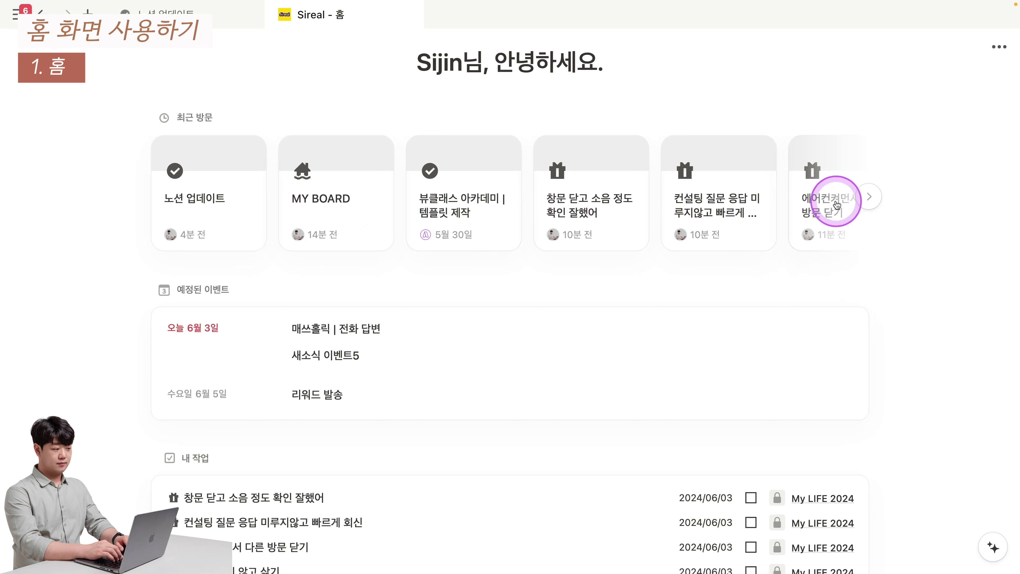
Page through the 최근 방문 cards as far as 노션 포트폴리오 제작 꿀팁 모음 10가지 and back to 노션 업데이트
left_click(869, 197)
left_click(869, 198)
left_click(869, 197)
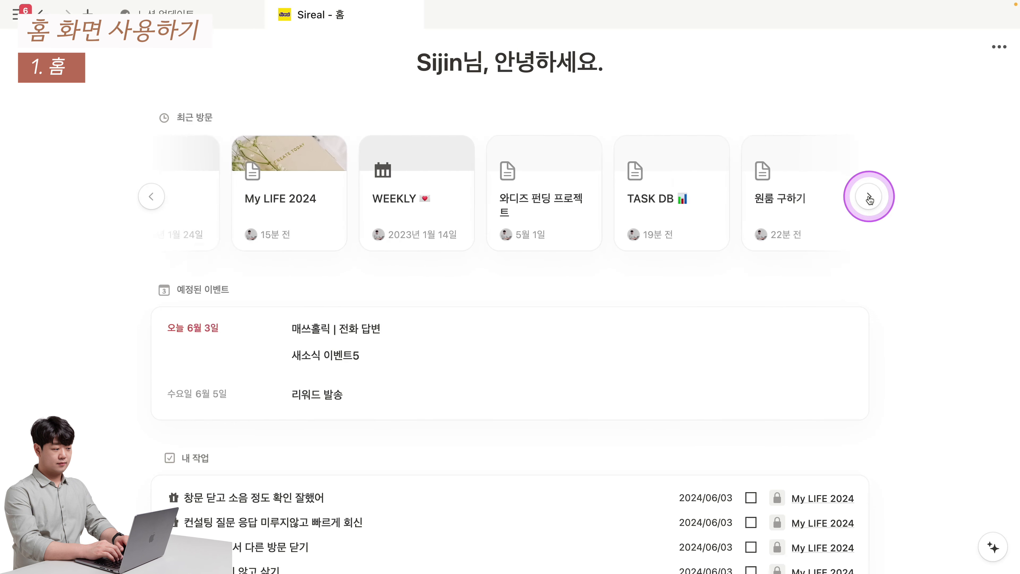
left_click(869, 198)
left_click(869, 197)
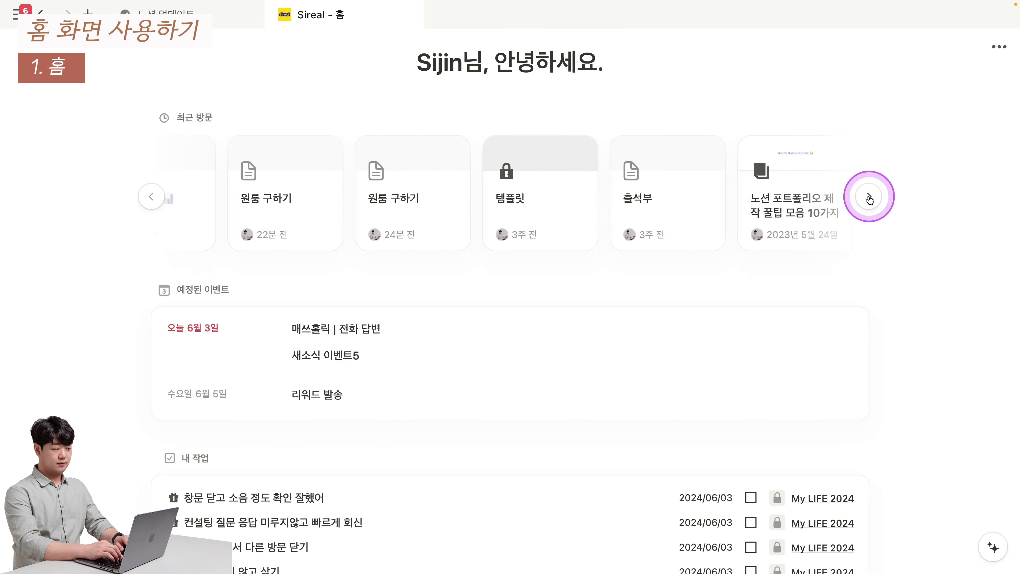
left_click(152, 197)
left_click(152, 197)
scroll(376, 198, "left", 3)
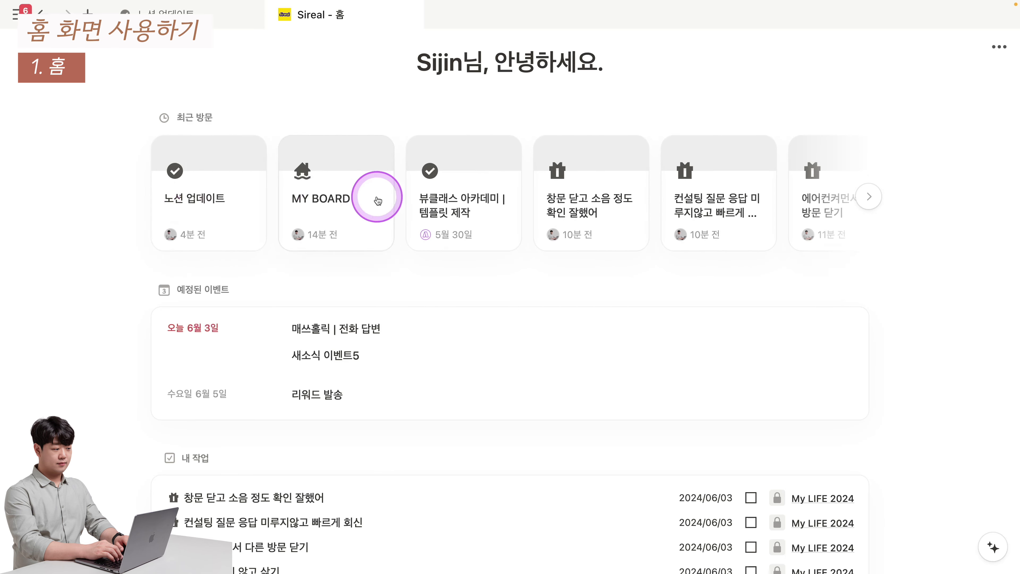
Move sideways through the 최근 방문 cards several times and return to the most recent pages
scroll(378, 200, "right", 5)
scroll(378, 199, "left", 3)
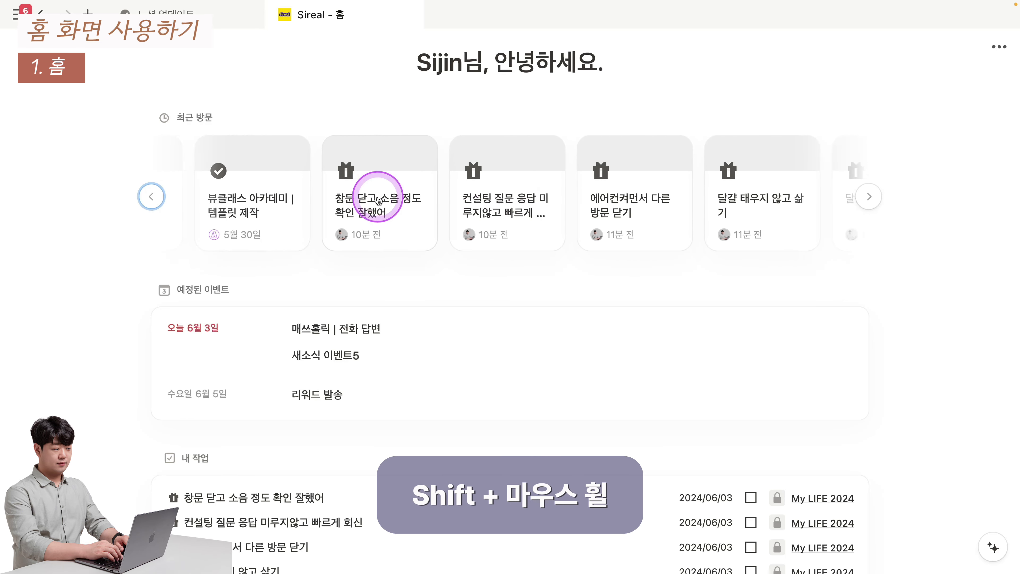
scroll(377, 199, "right", 5)
scroll(377, 199, "left", 2)
scroll(377, 199, "left", 4)
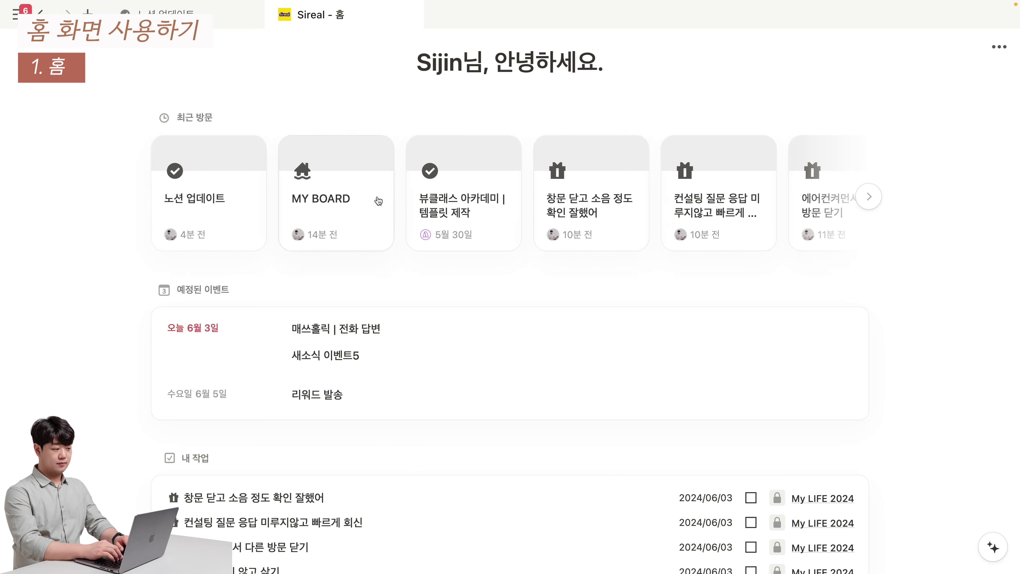
scroll(378, 199, "right", 5)
scroll(378, 200, "right", 6)
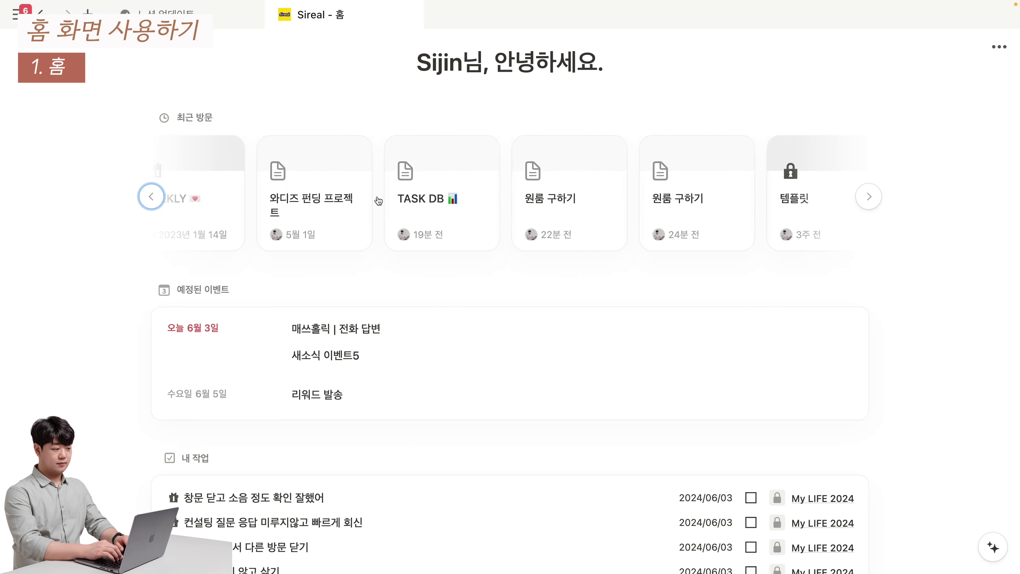
scroll(377, 200, "left", 9)
scroll(378, 200, "left", 1)
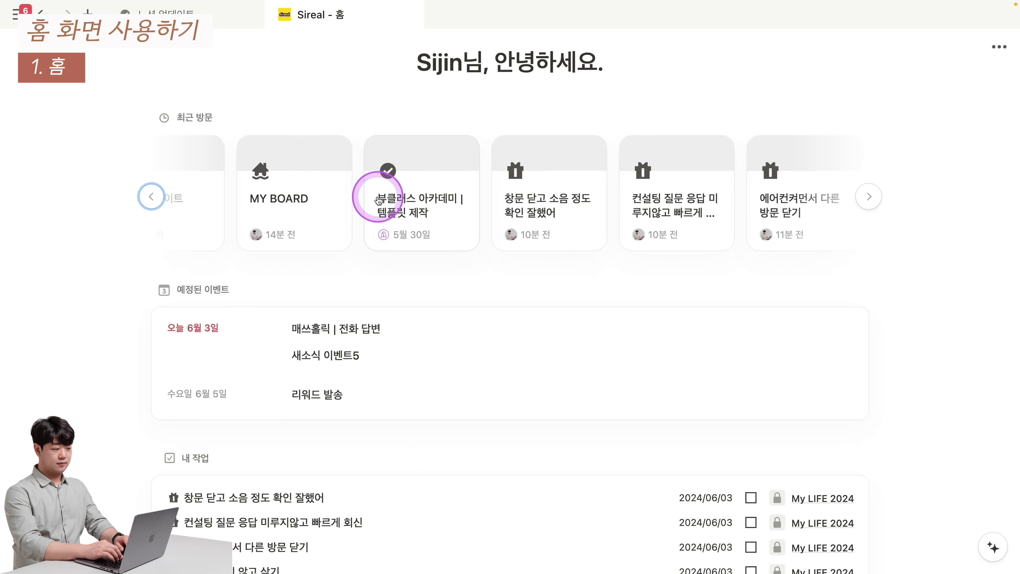
Open the quick search, look over its list of recently visited pages, and close it without opening a page
key("super+p")
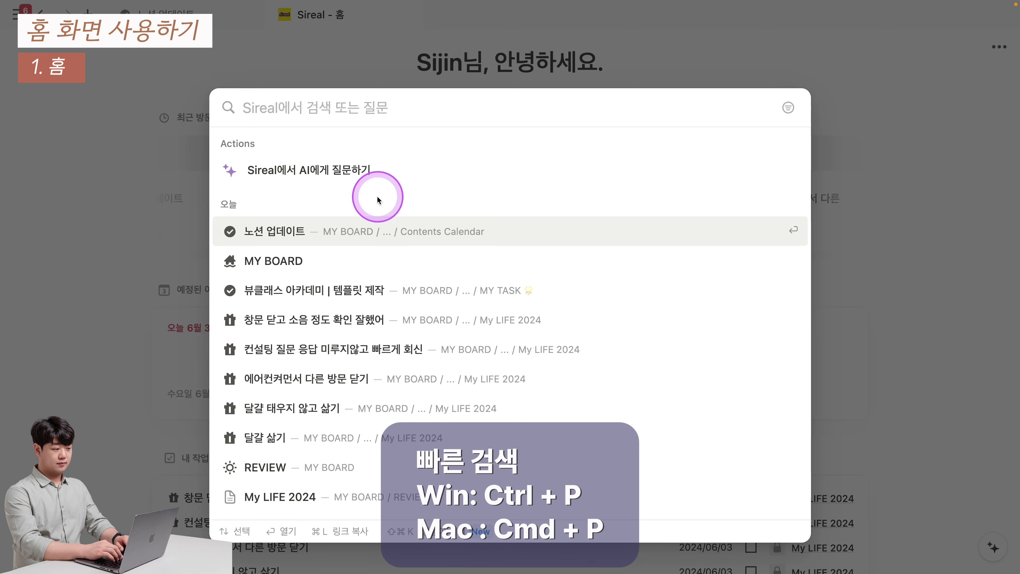
scroll(434, 286, "down", 10)
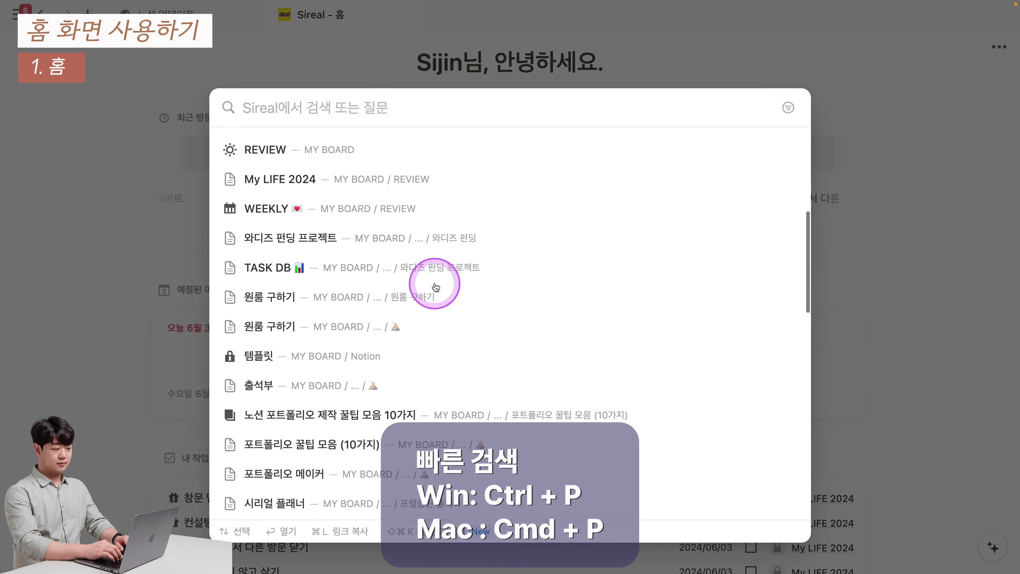
scroll(436, 286, "up", 10)
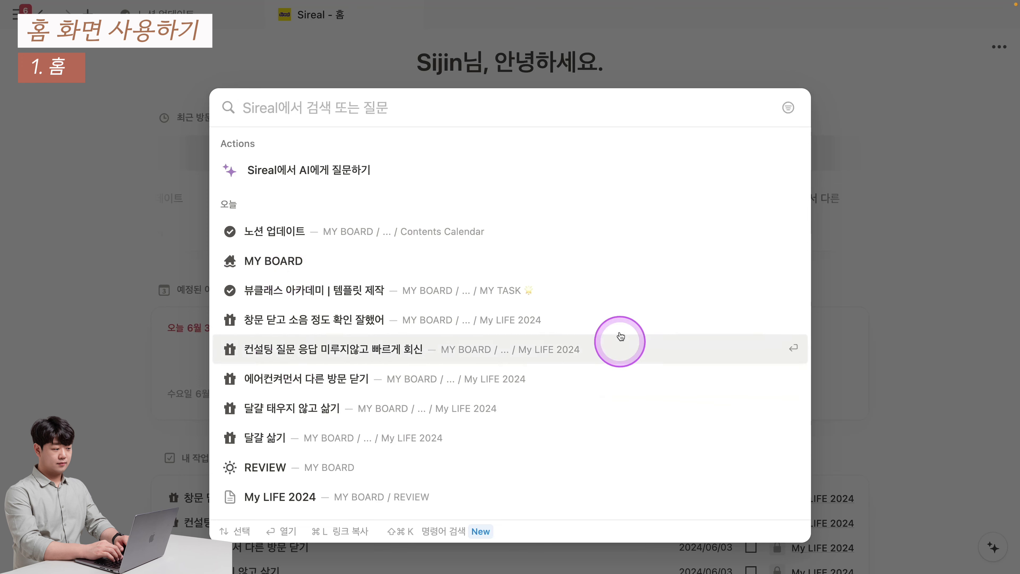
scroll(358, 379, "down", 1)
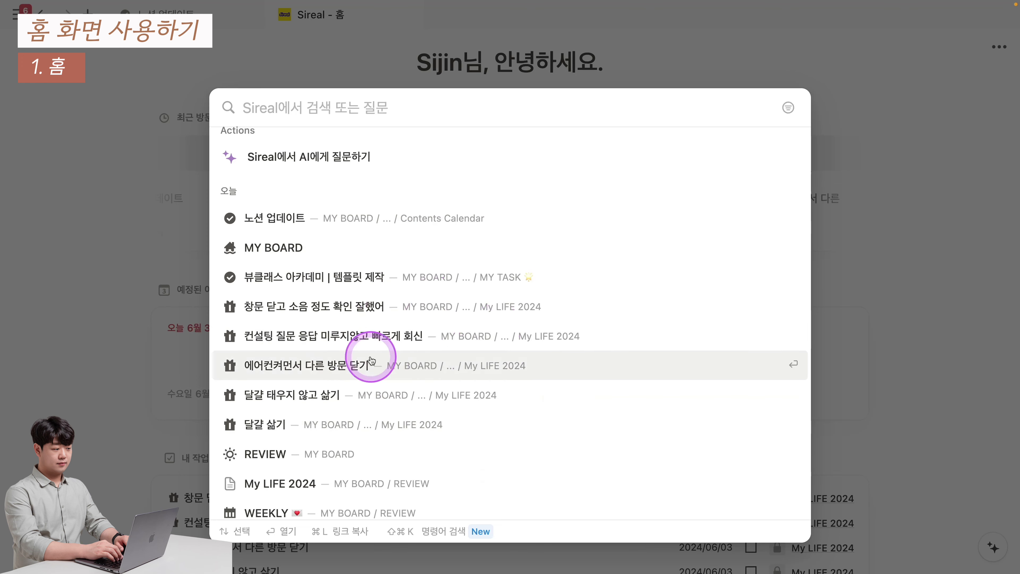
key("Escape")
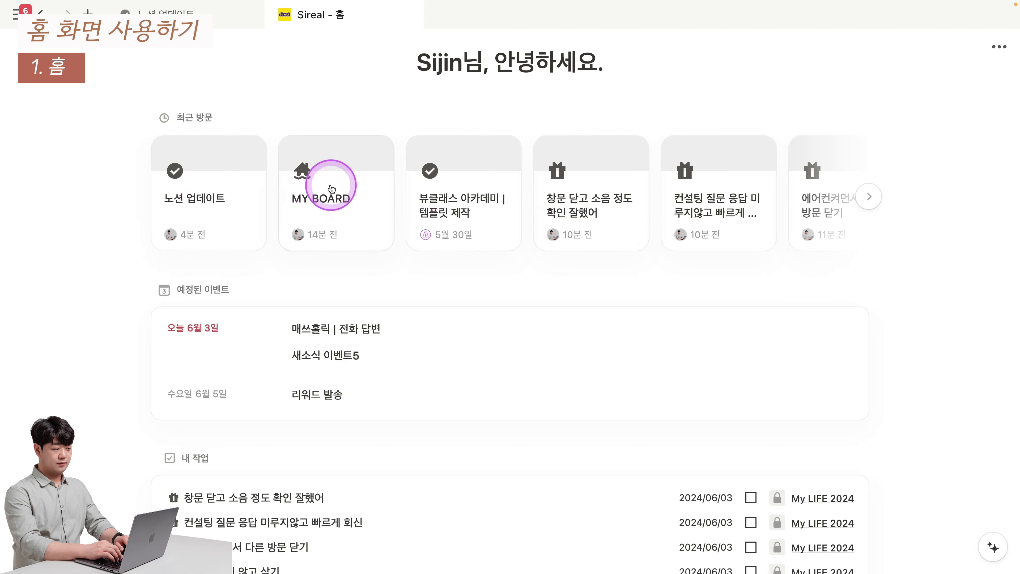
Look over the older 최근 방문 cards around My LIFE 2024 and the events in the 예정된 이벤트 widget
scroll(331, 182, "right", 10)
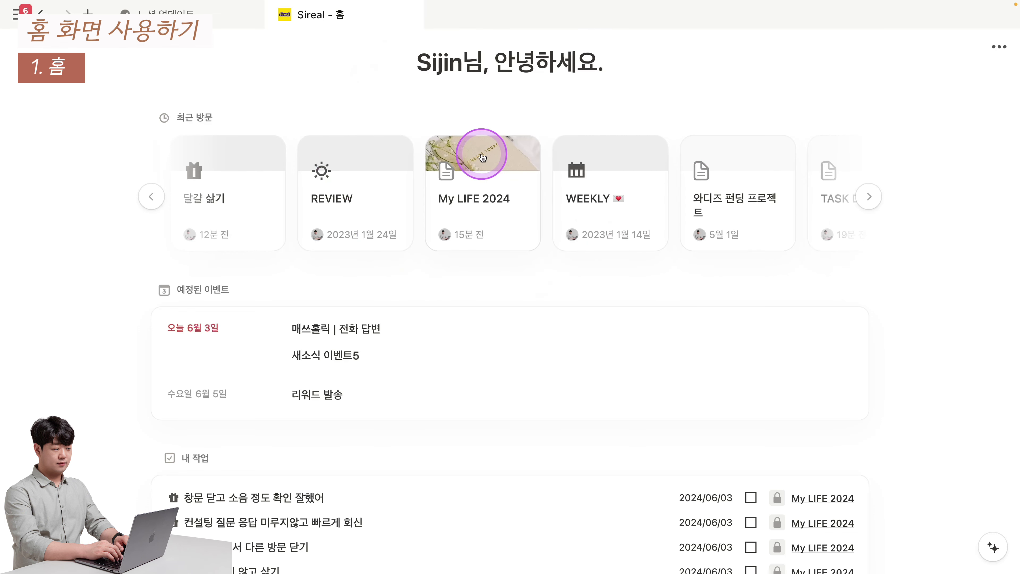
scroll(529, 315, "down", 1)
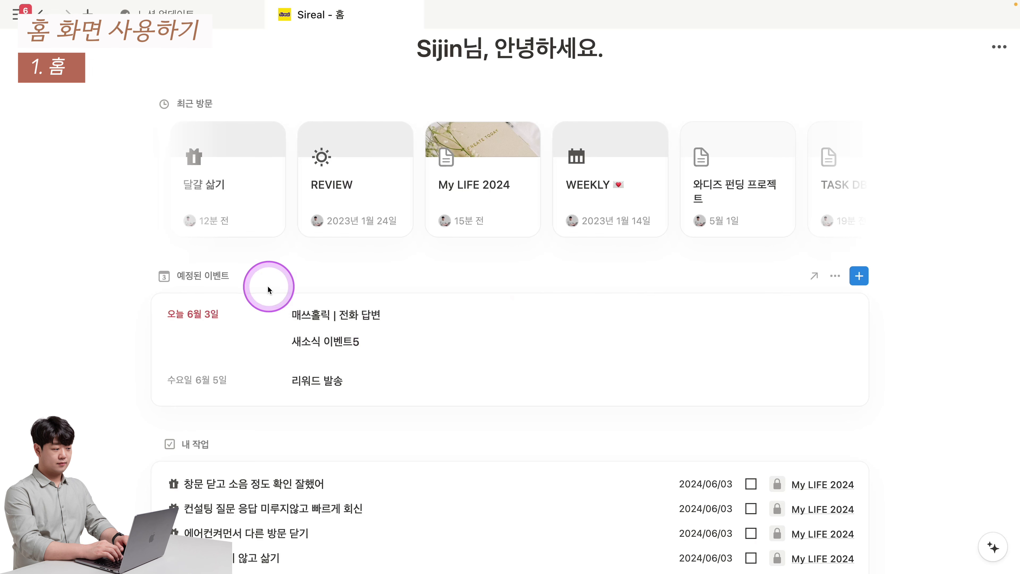
scroll(432, 337, "down", 1)
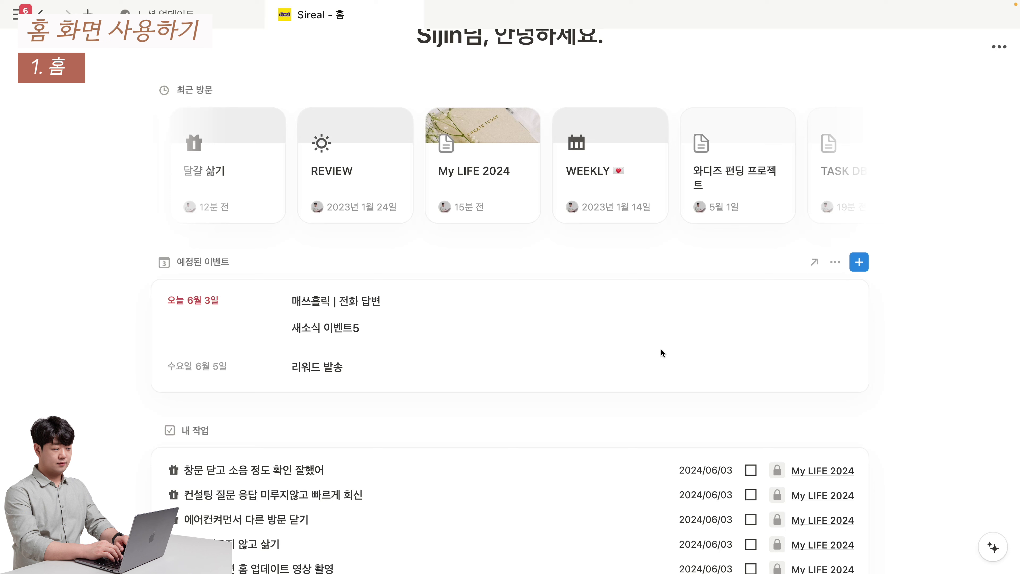
left_click(700, 343)
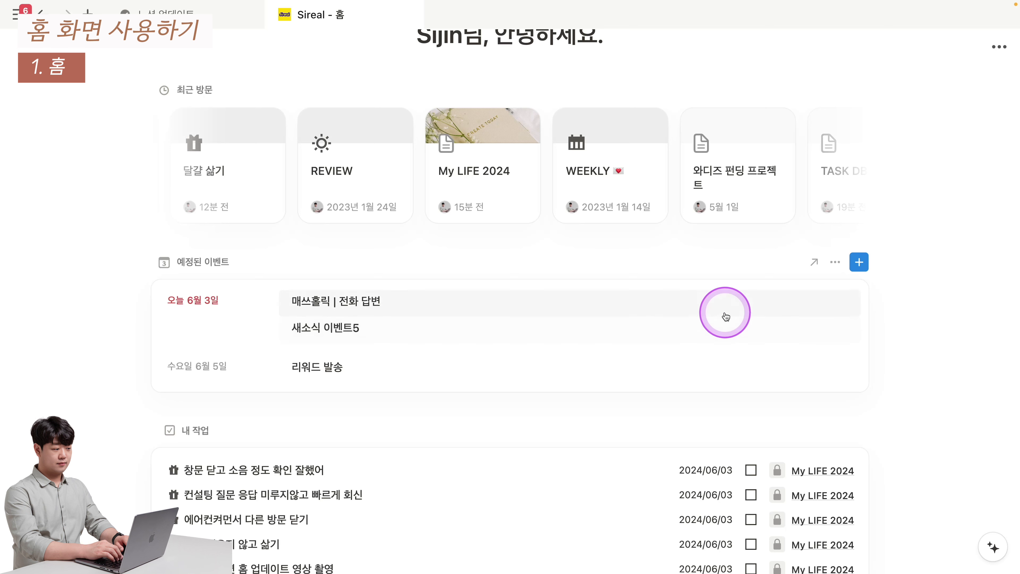
Open the calendar settings of the 예정된 이벤트 widget and look over the calendars that can be shown or hidden
left_click(835, 262)
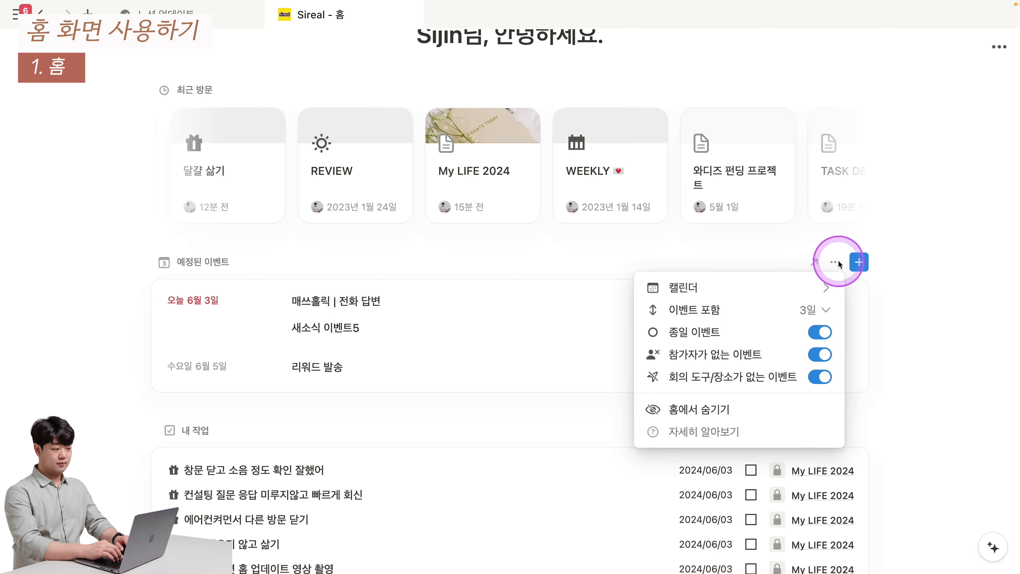
left_click(751, 288)
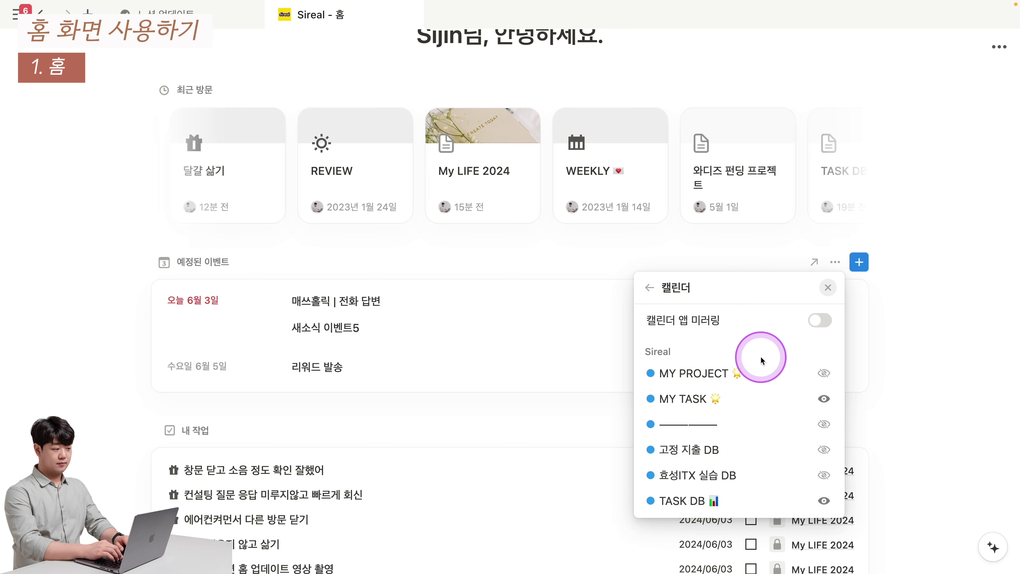
scroll(761, 374, "down", 3)
scroll(758, 378, "down", 5)
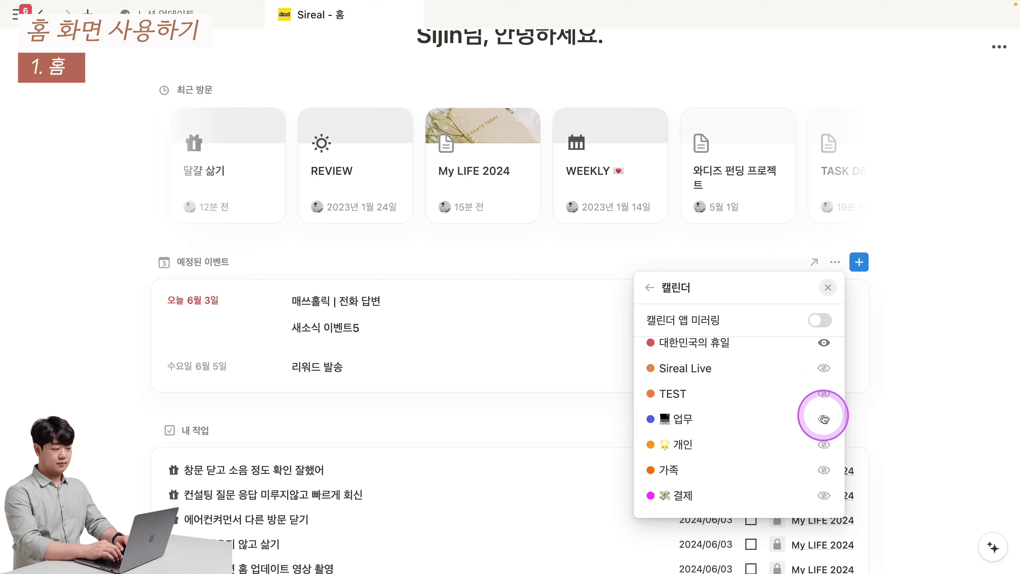
scroll(822, 446, "up", 2)
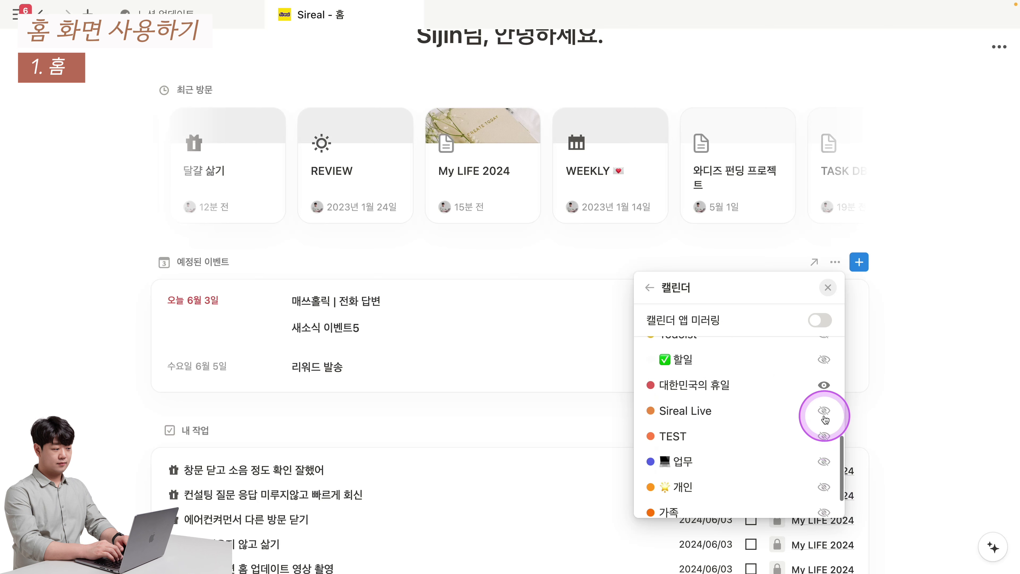
scroll(820, 394, "up", 5)
Toggle the MY TASK calendar's visibility, leave it shown, and look over the rest of the calendar list
left_click(825, 379)
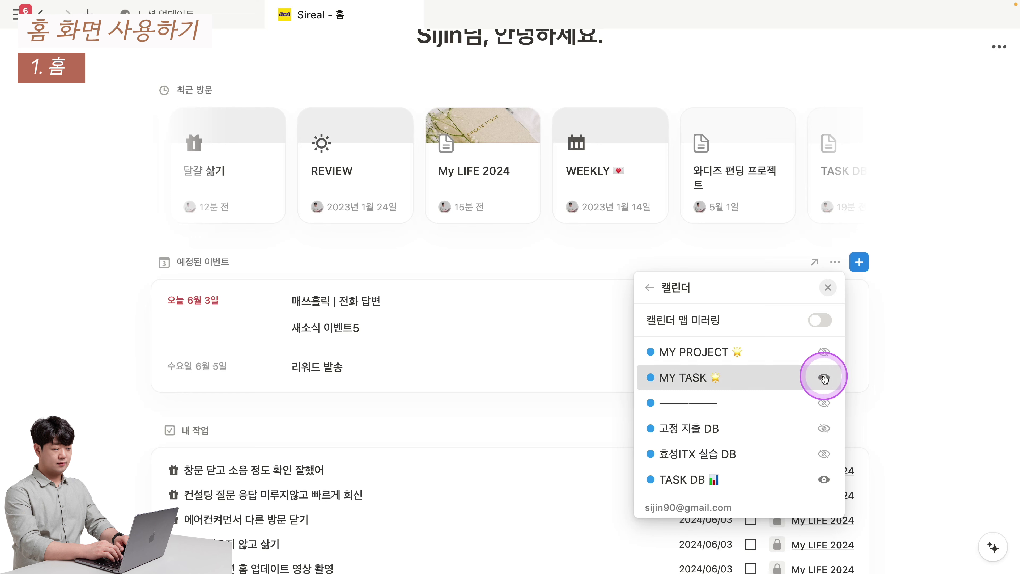
left_click(826, 378)
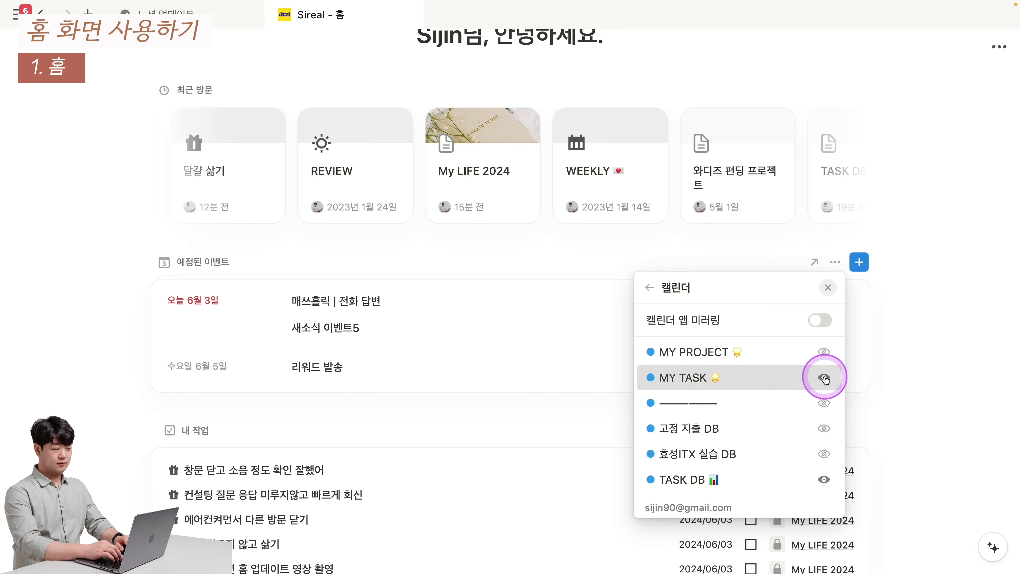
left_click(825, 377)
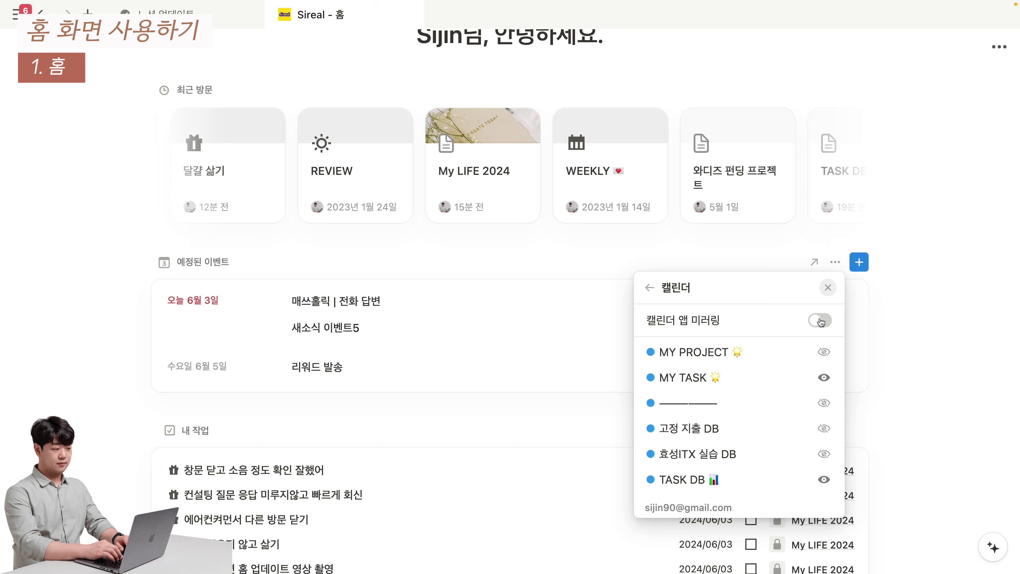
scroll(822, 402, "down", 10)
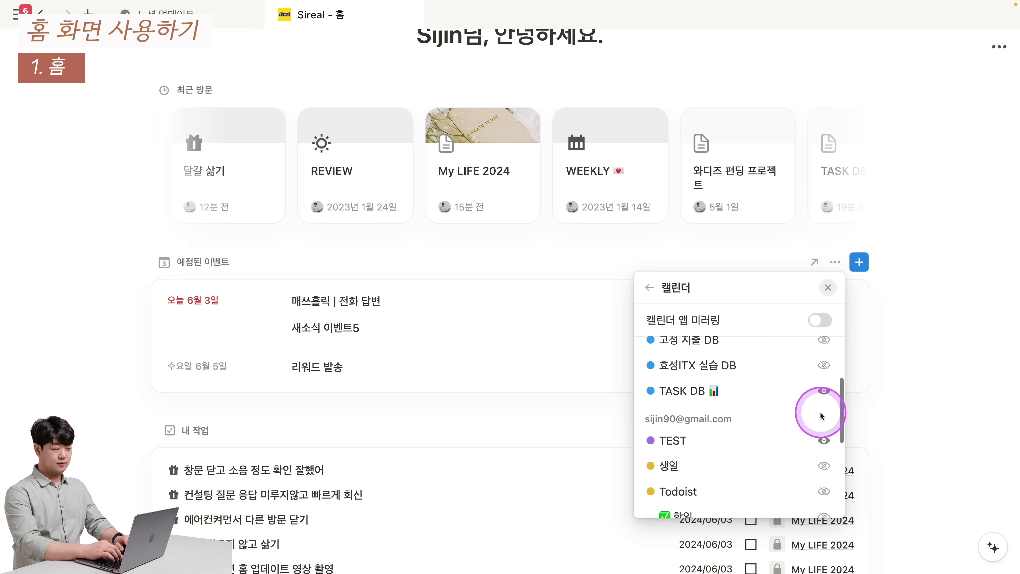
scroll(813, 440, "up", 10)
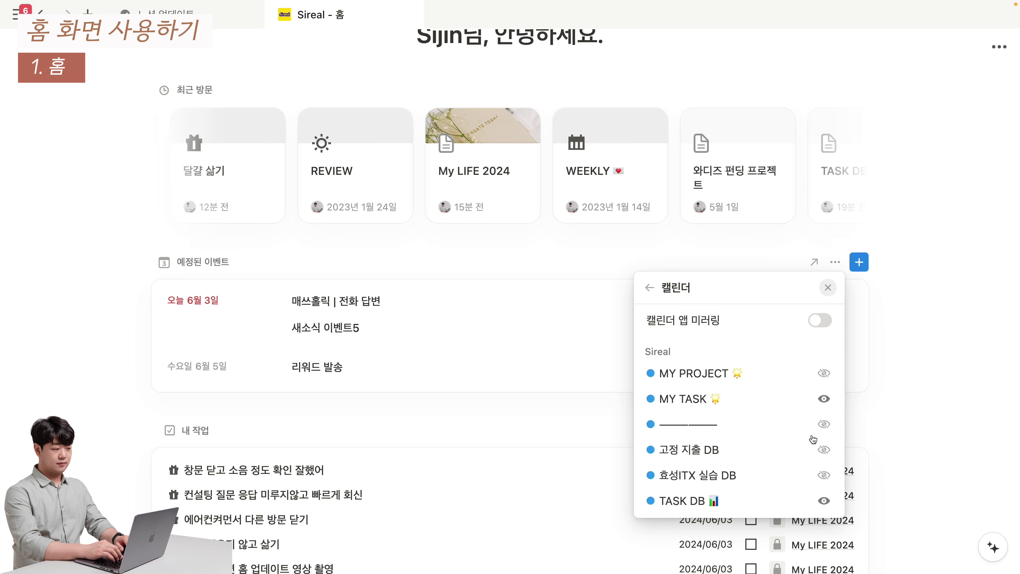
Open Notion Calendar from the 예정된 이벤트 widget, view the June 2024 month, and switch back to Notion Home
left_click(814, 262)
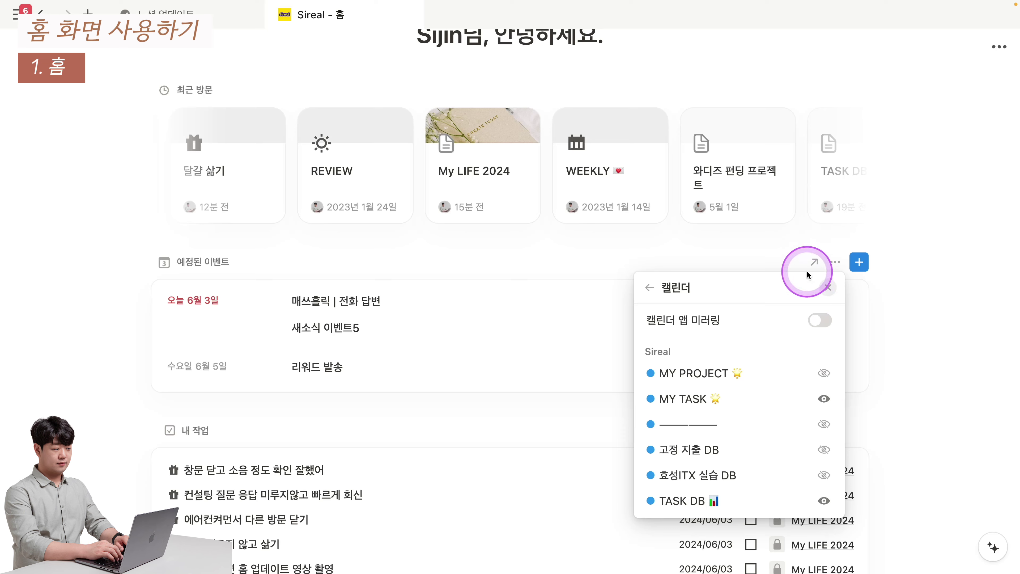
left_click(452, 270)
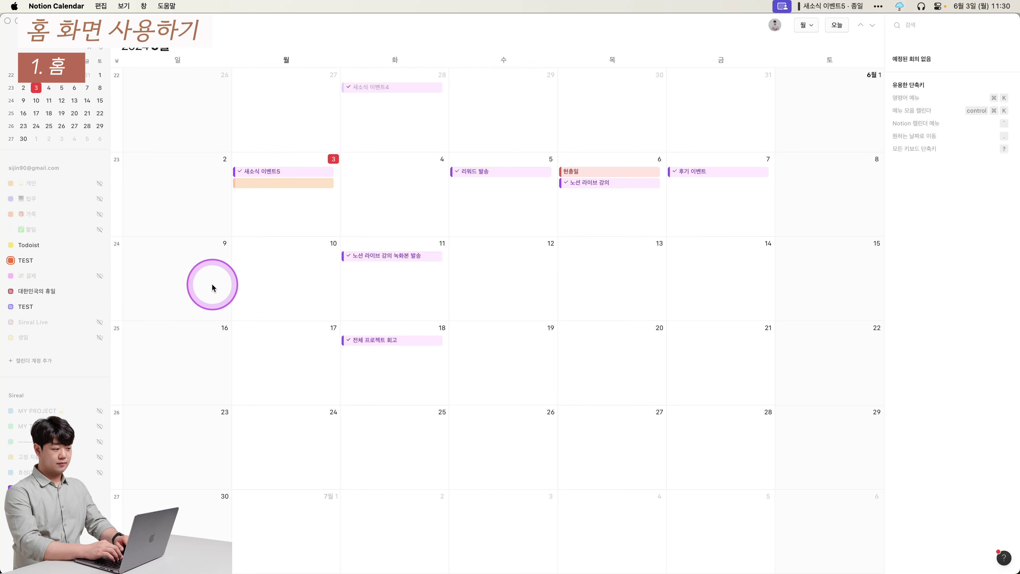
key("super+Tab")
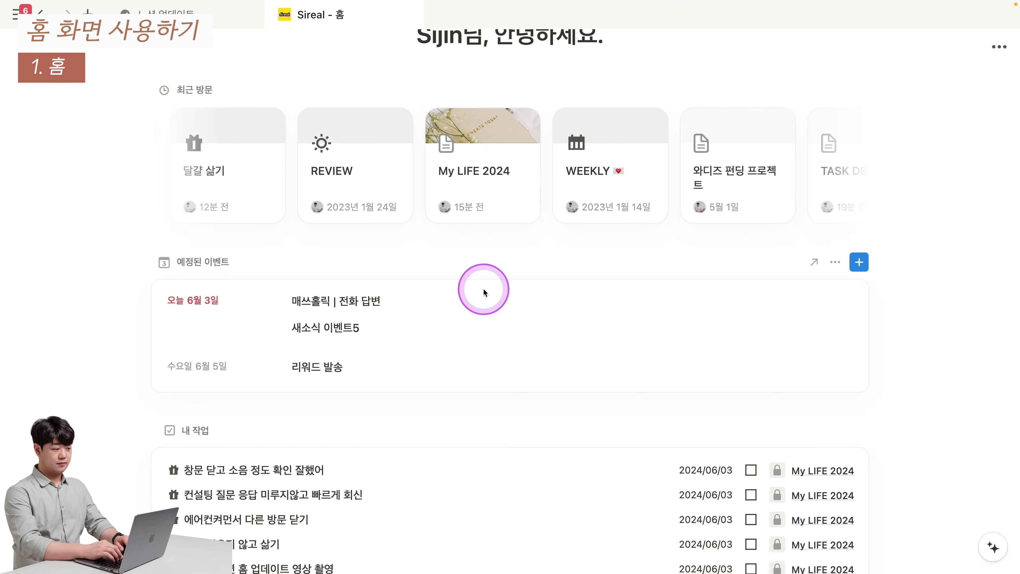
Create an untitled all-day event on June 3 from the 예정된 이벤트 widget, and make Todoist Notion Calendar's default calendar
left_click(859, 263)
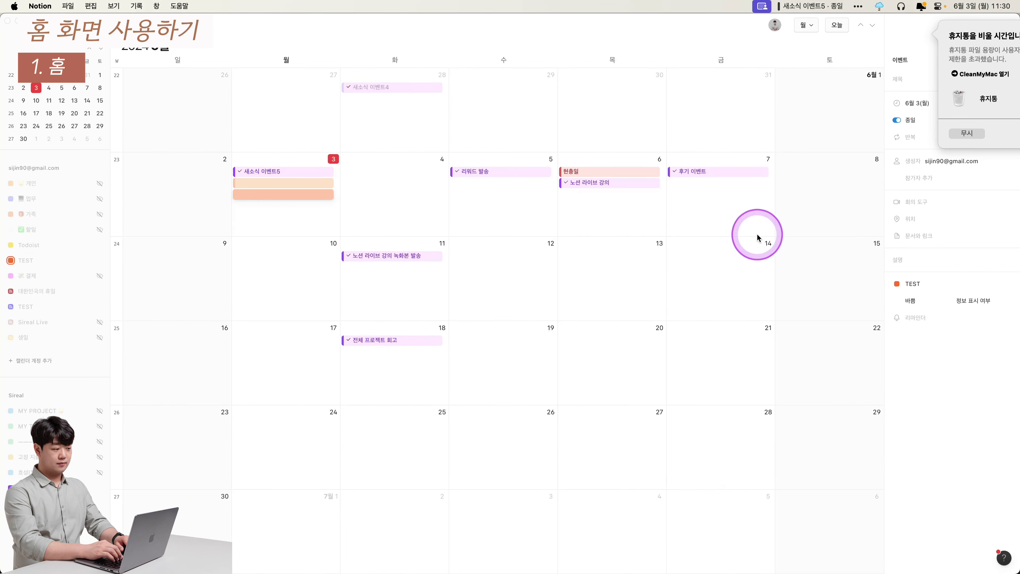
left_click(964, 133)
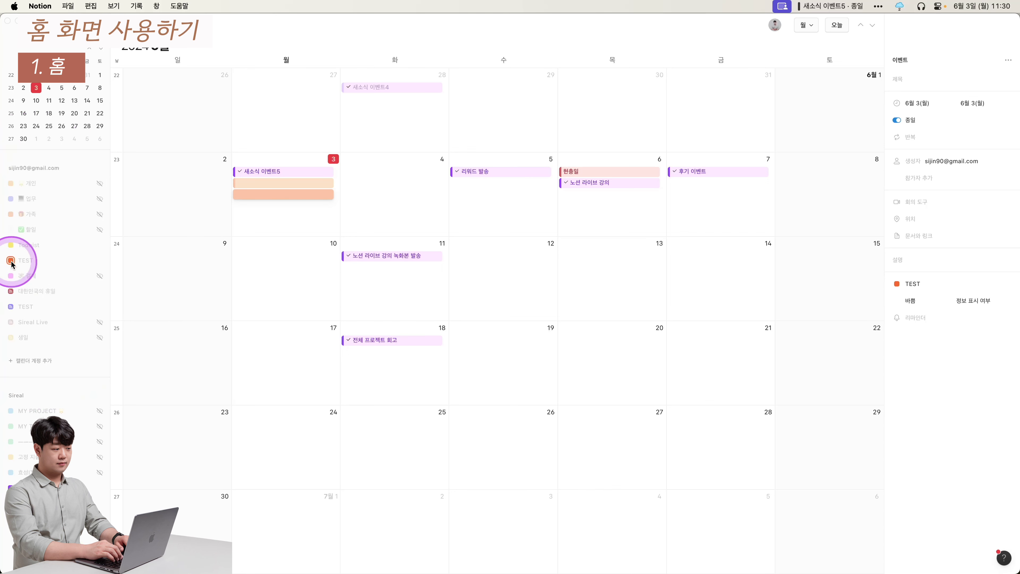
left_click(11, 250)
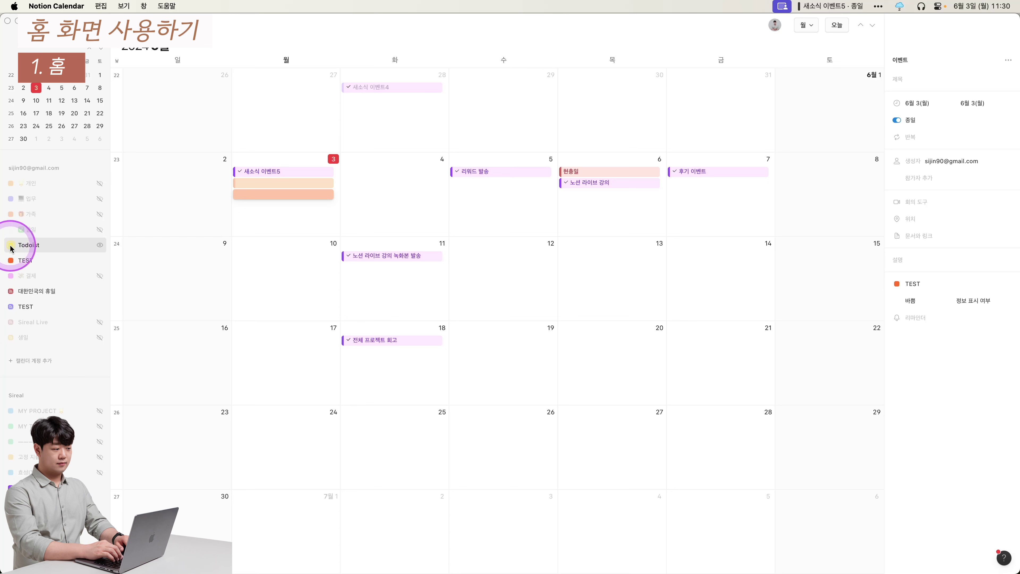
Delete both untitled all-day events on June 3 in Notion Calendar, and open the Todoist calendar's details
right_click(277, 195)
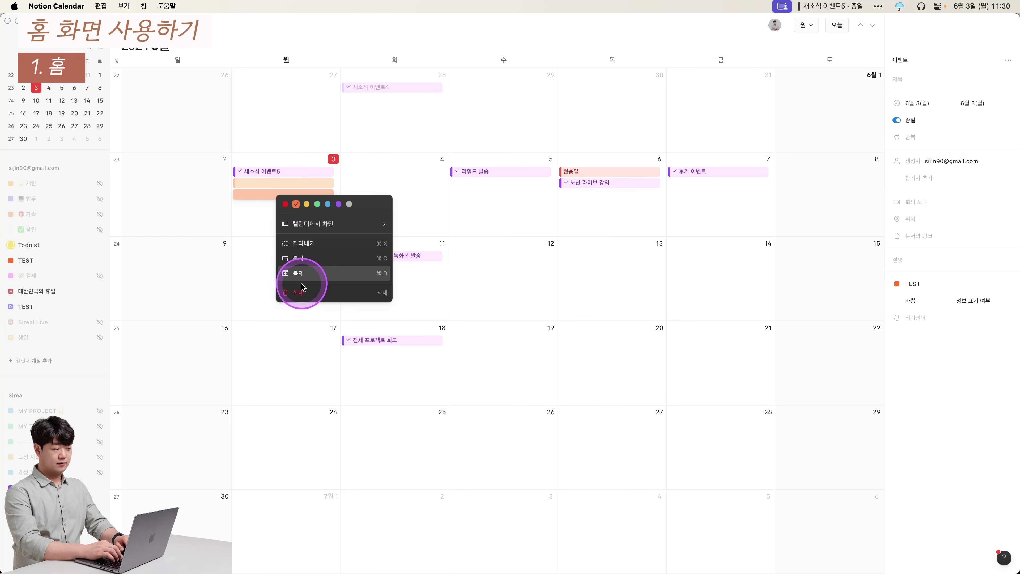
left_click(302, 287)
right_click(267, 184)
left_click(269, 288)
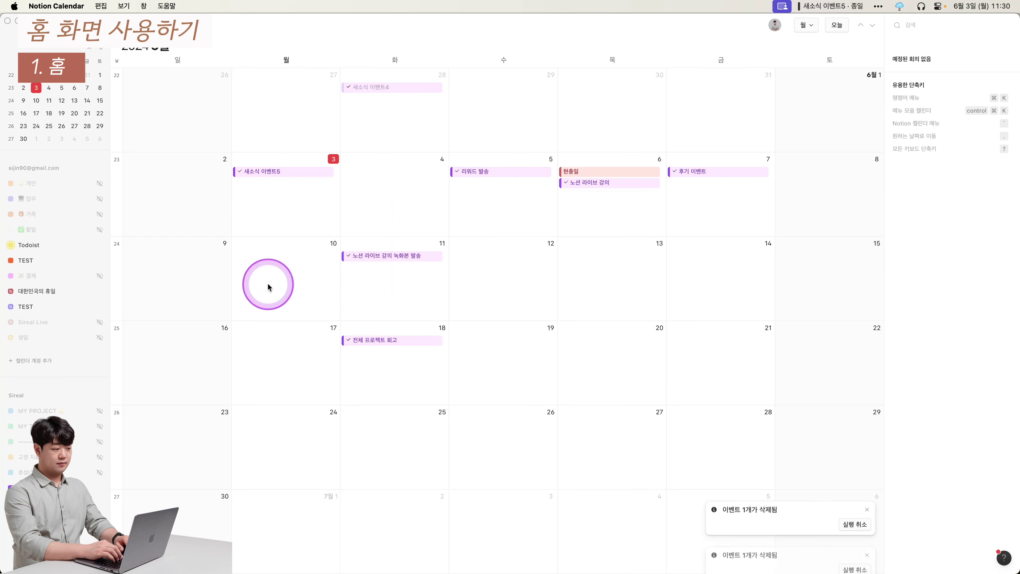
left_click(18, 251)
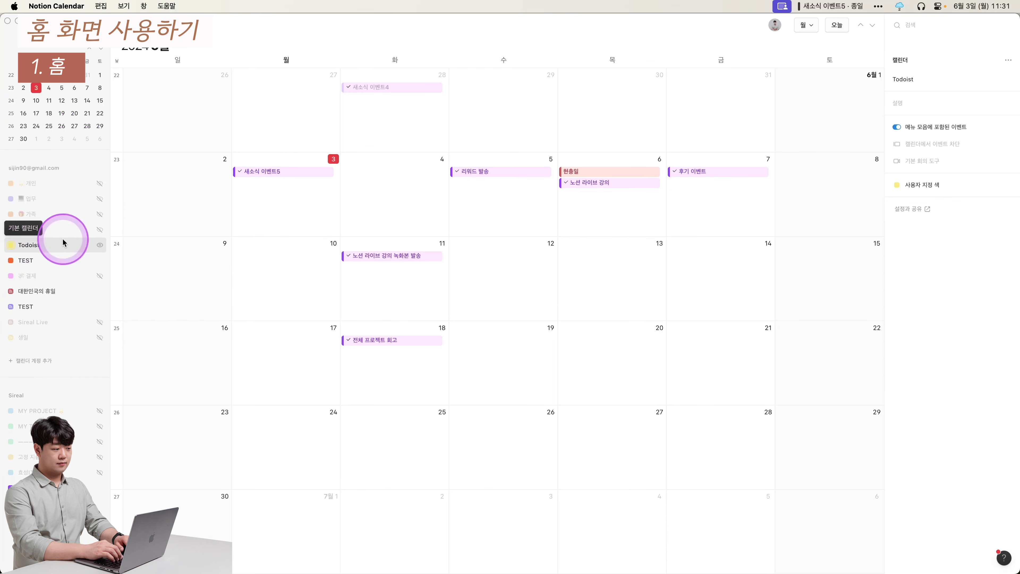
left_click(12, 261)
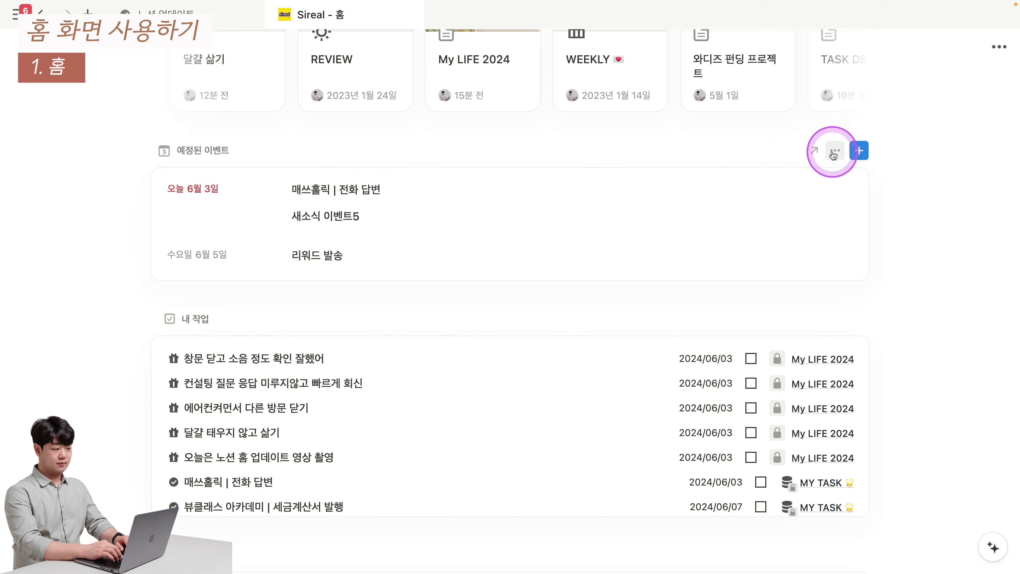
Look over the 예정된 이벤트 widget's display options in Notion Home, including the 이벤트 포함 day range and the option to hide it
left_click(835, 151)
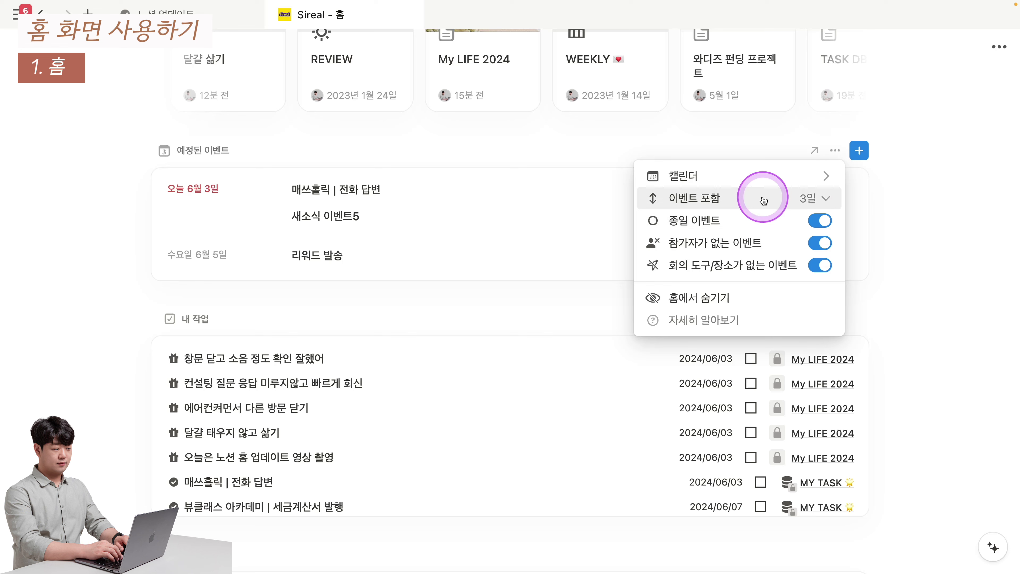
left_click(758, 198)
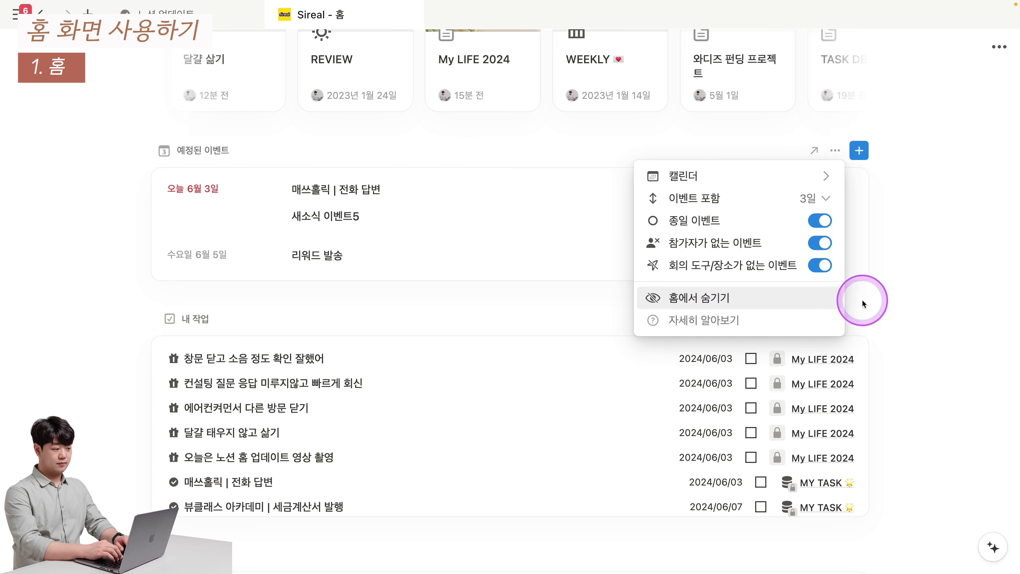
left_click(902, 301)
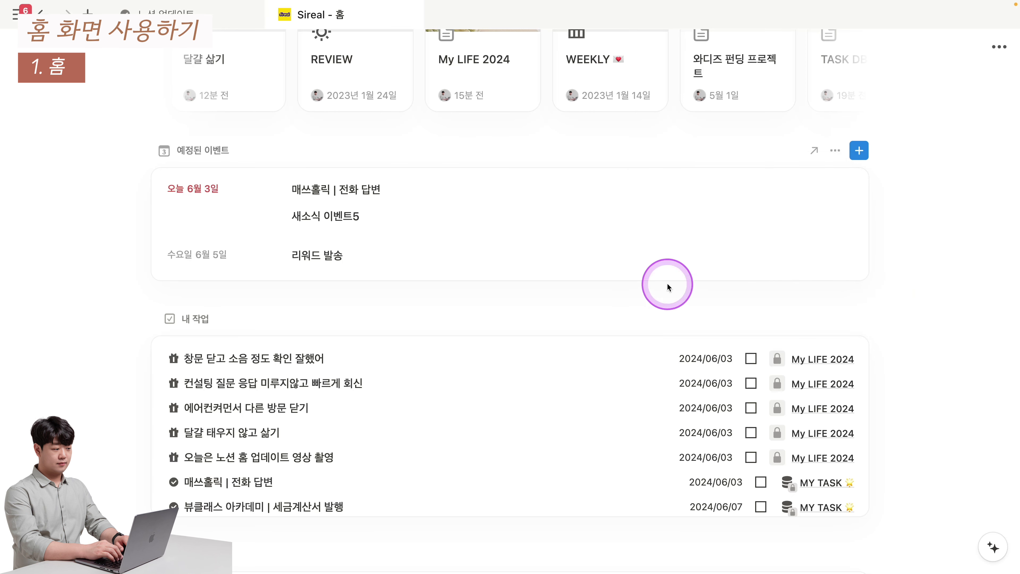
Open Home's list of widgets that can be shown or hidden, look it over, and close it
left_click(1010, 52)
left_click(907, 107)
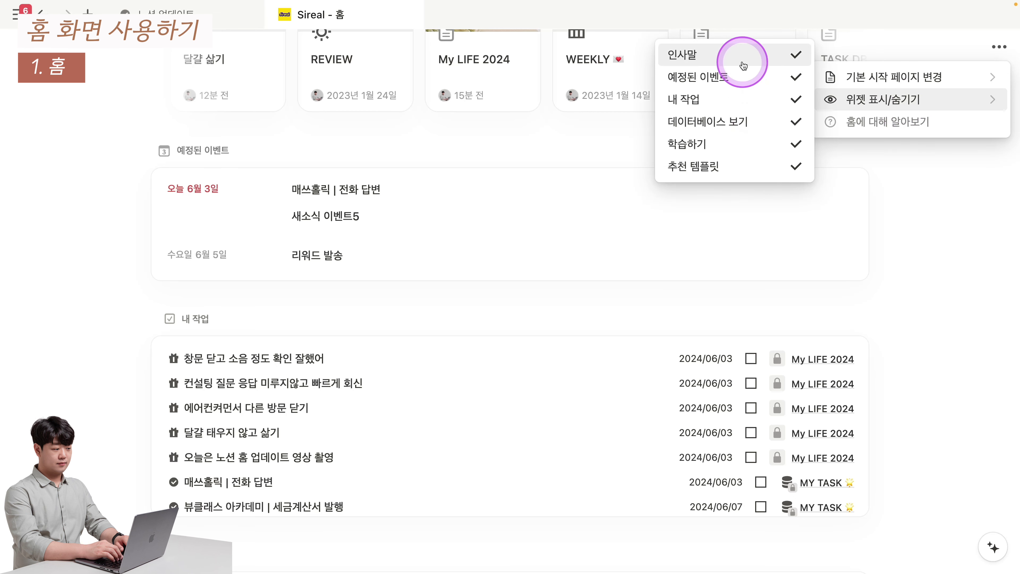
left_click(745, 85)
left_click(746, 85)
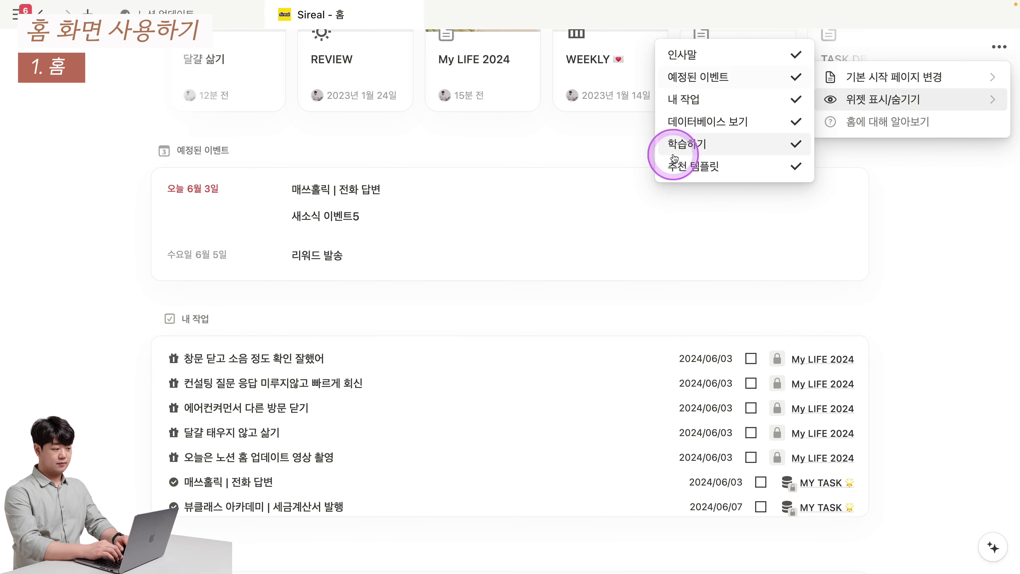
left_click(123, 317)
left_click(124, 317)
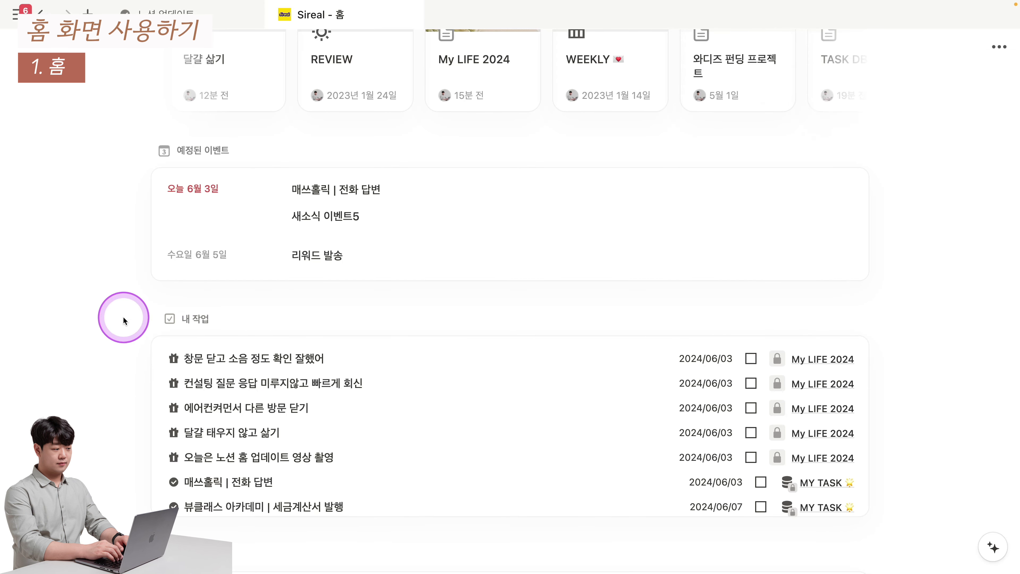
Look over the 내 작업 widget's tasks and filters, and view the source path of the first My LIFE 2024 task
scroll(660, 372, "down", 3)
scroll(763, 362, "up", 3)
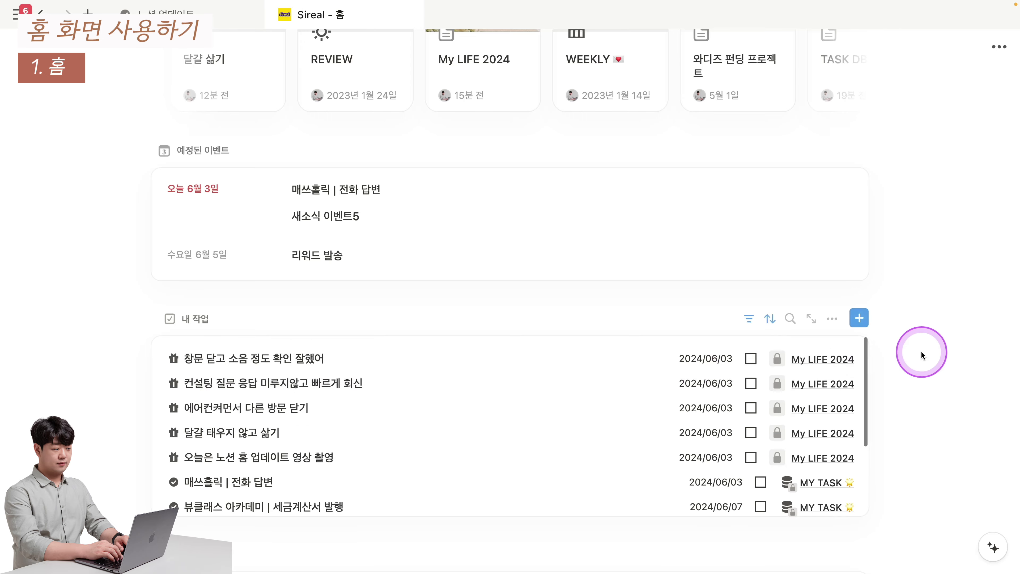
scroll(936, 352, "down", 2)
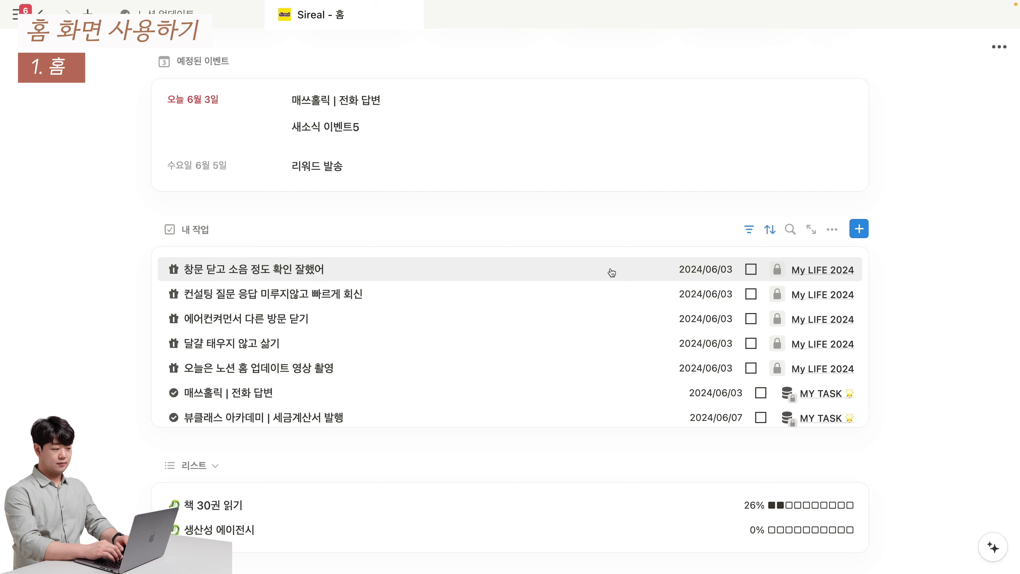
left_click(750, 229)
left_click(905, 310)
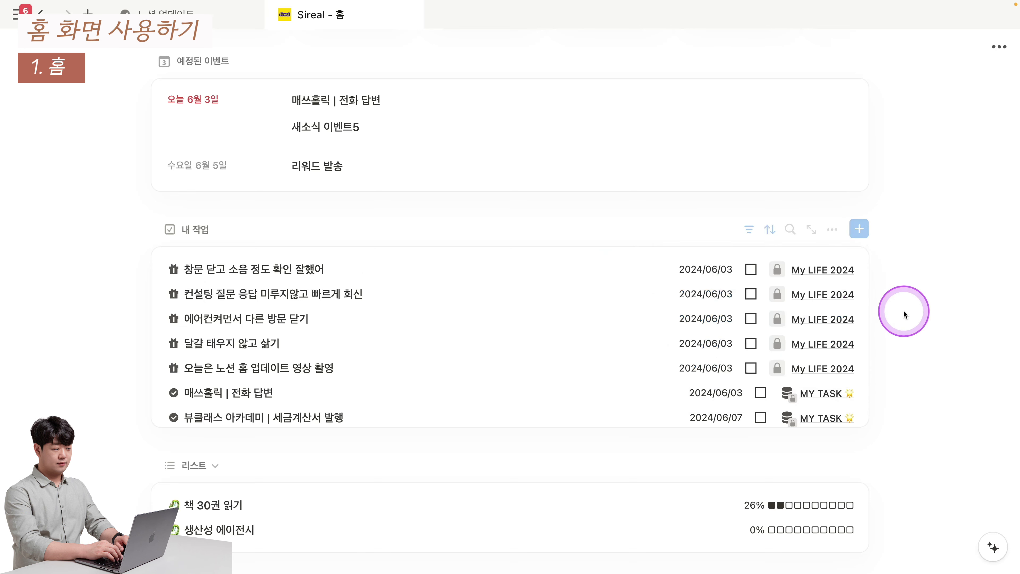
mouse_move(837, 274)
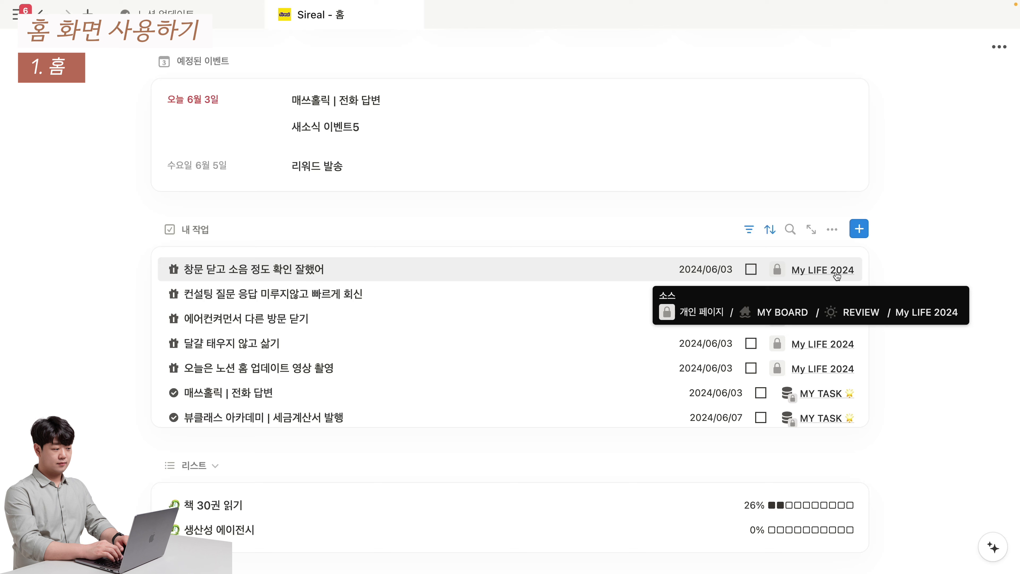
Review the 내 작업 widget's filters and the 상태 filter's options, leaving them as they are
left_click(749, 230)
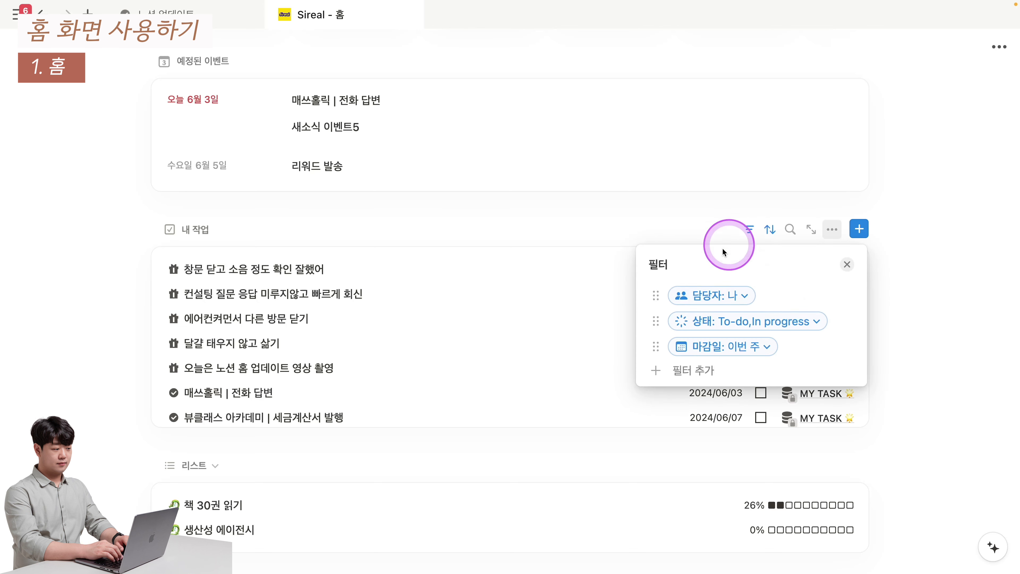
left_click(722, 326)
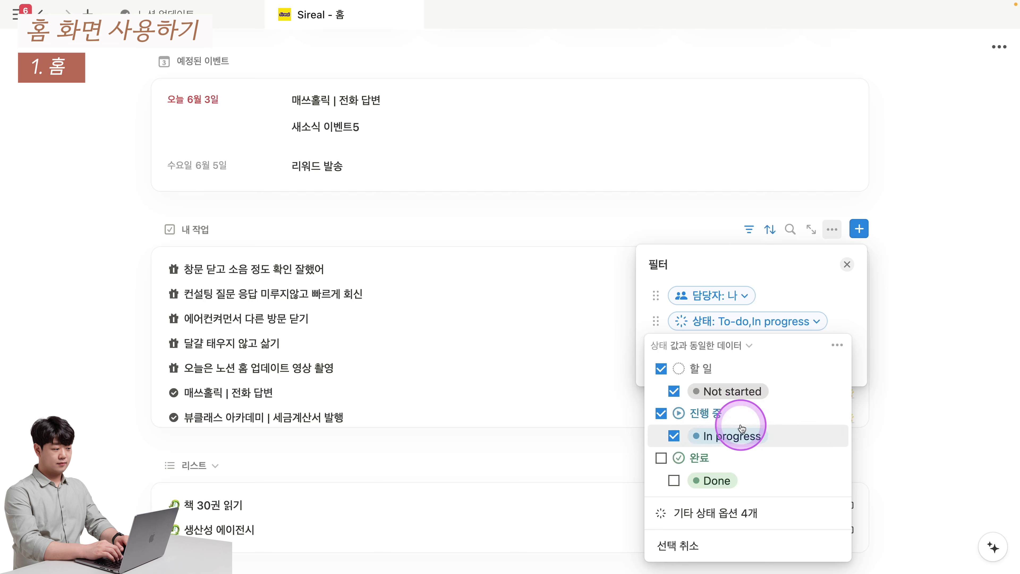
left_click(916, 344)
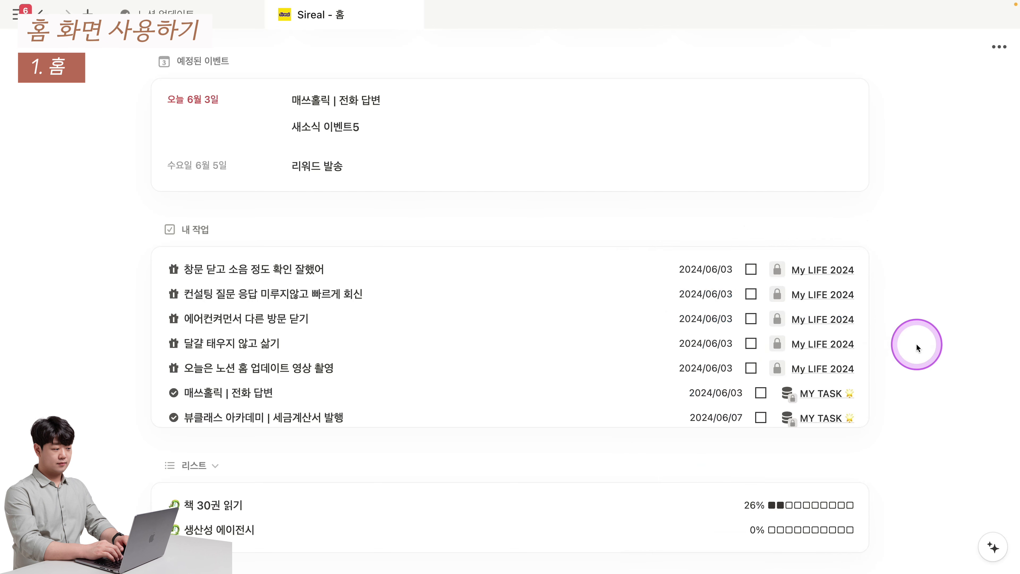
Open the My LIFE 2024 database from the 내 작업 widget and remove its tasks from Home in the view settings
left_click(828, 277)
left_click(843, 267)
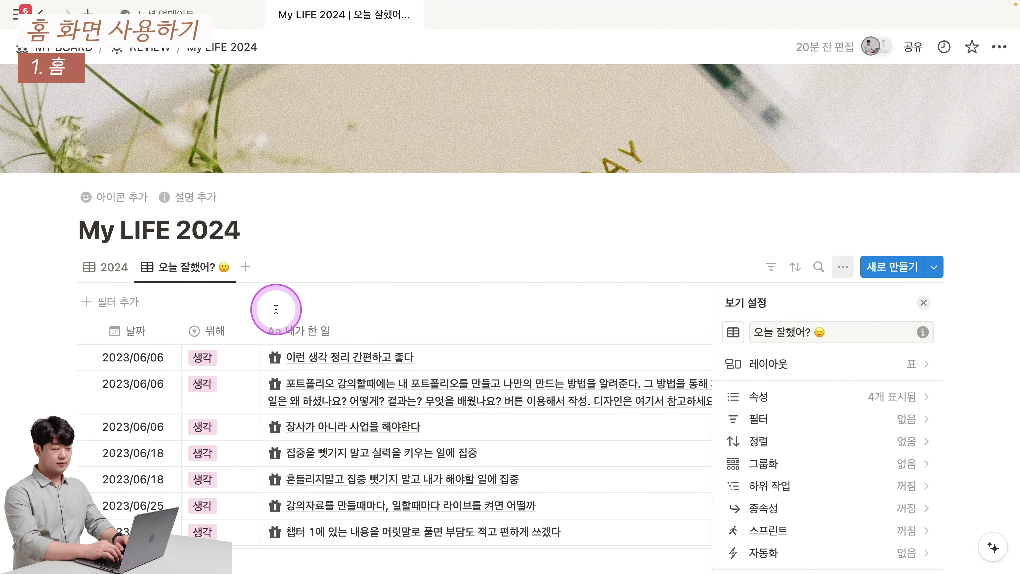
scroll(819, 362, "down", 5)
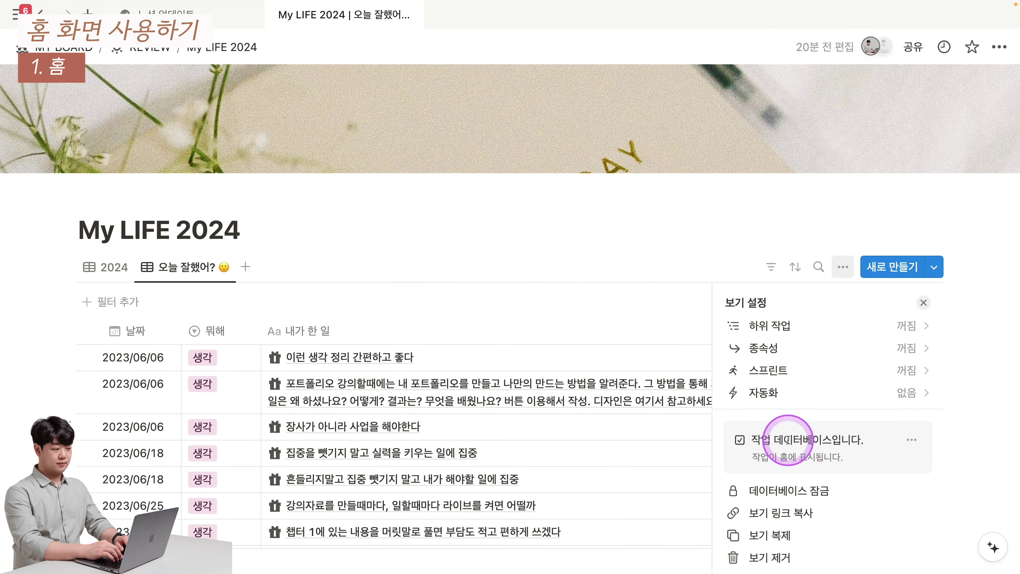
left_click(917, 441)
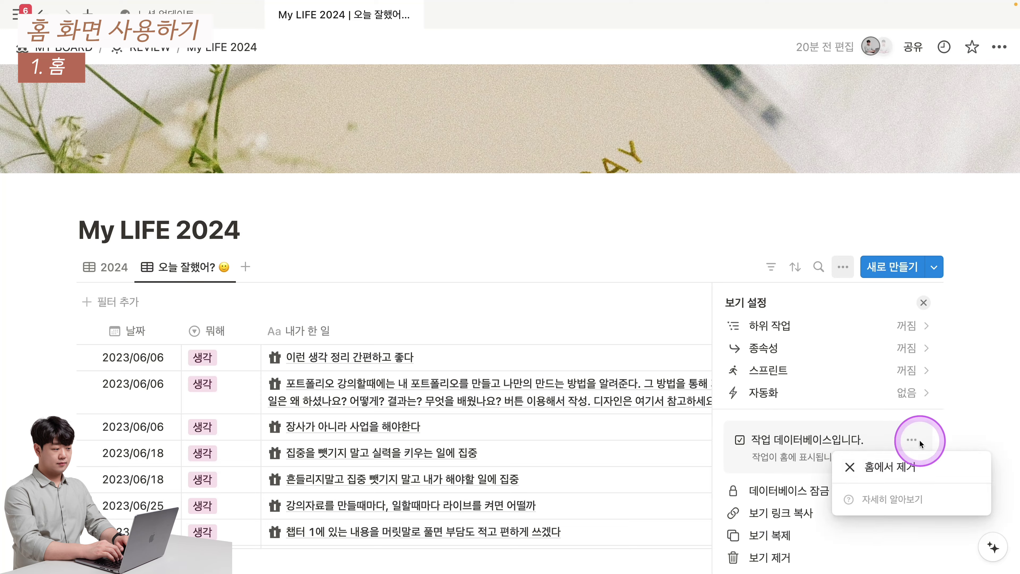
left_click(892, 468)
left_click(576, 315)
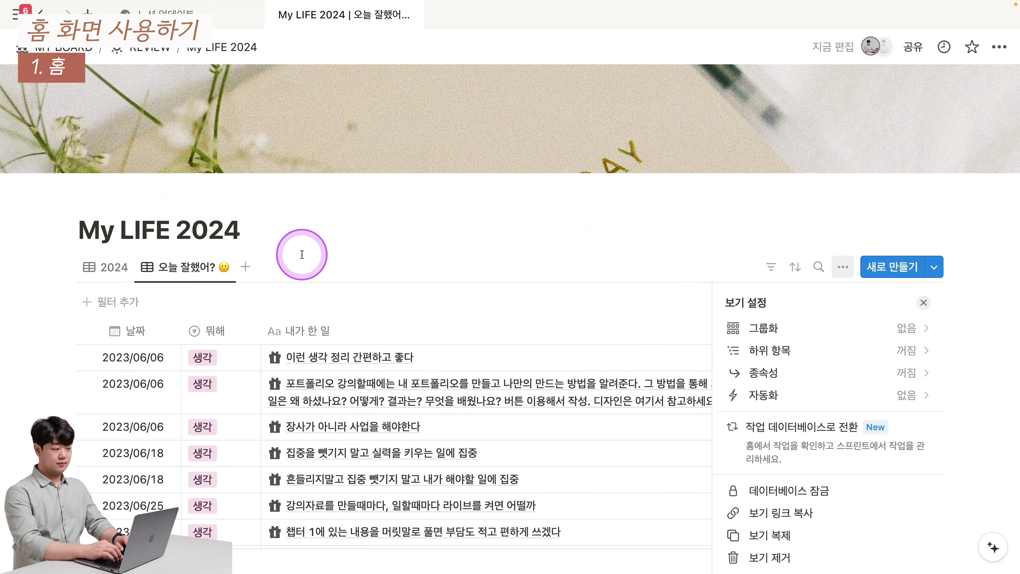
Start converting My LIFE 2024 to a task database and choose the 🔥 property as its status
left_click(843, 267)
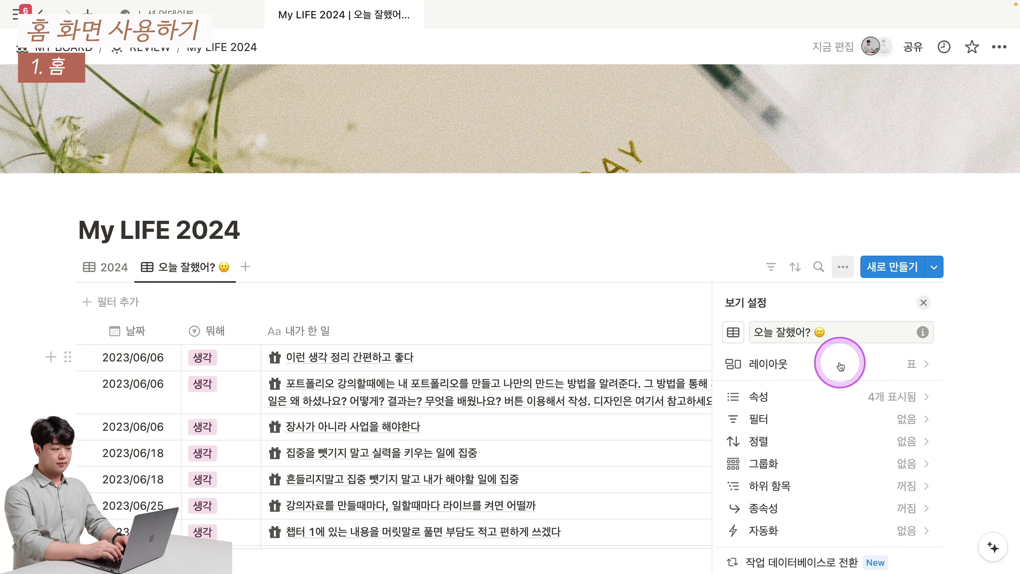
scroll(841, 367, "down", 4)
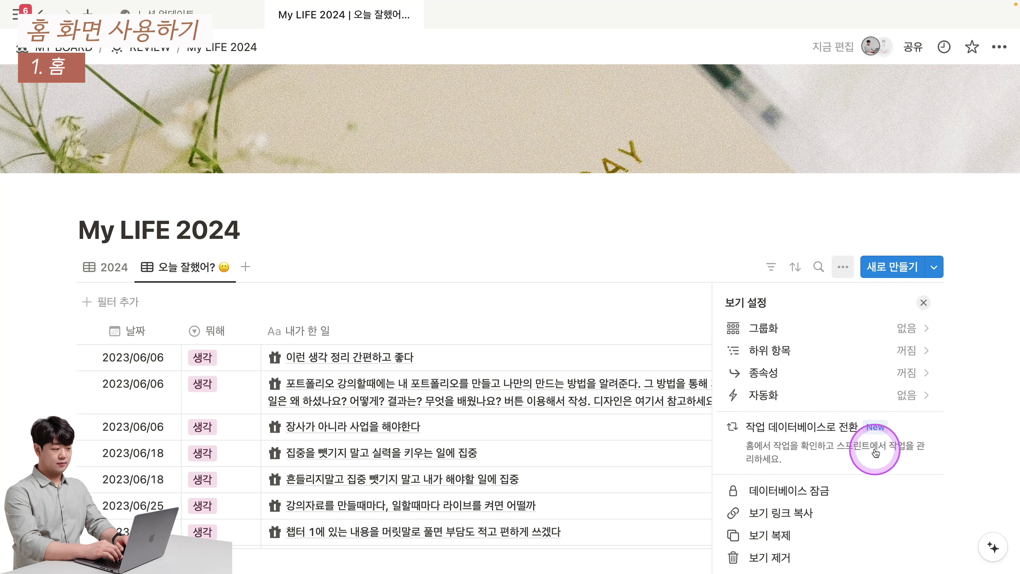
left_click(827, 431)
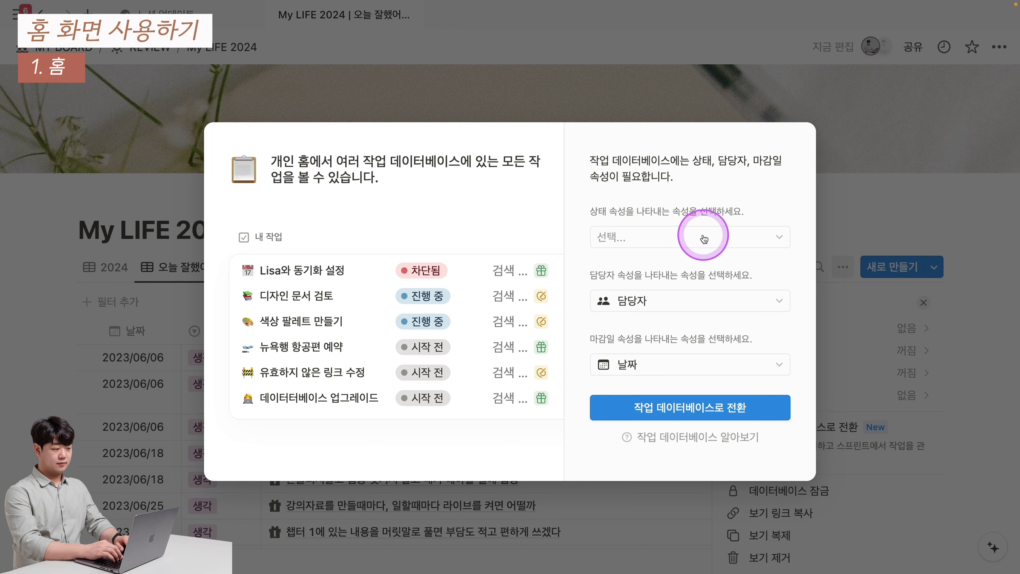
left_click(685, 239)
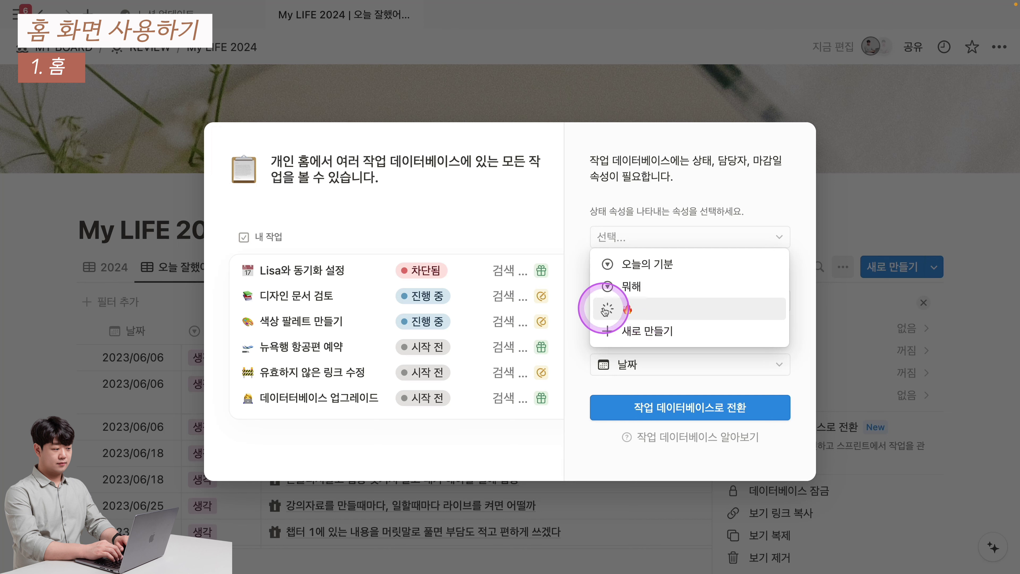
left_click(629, 310)
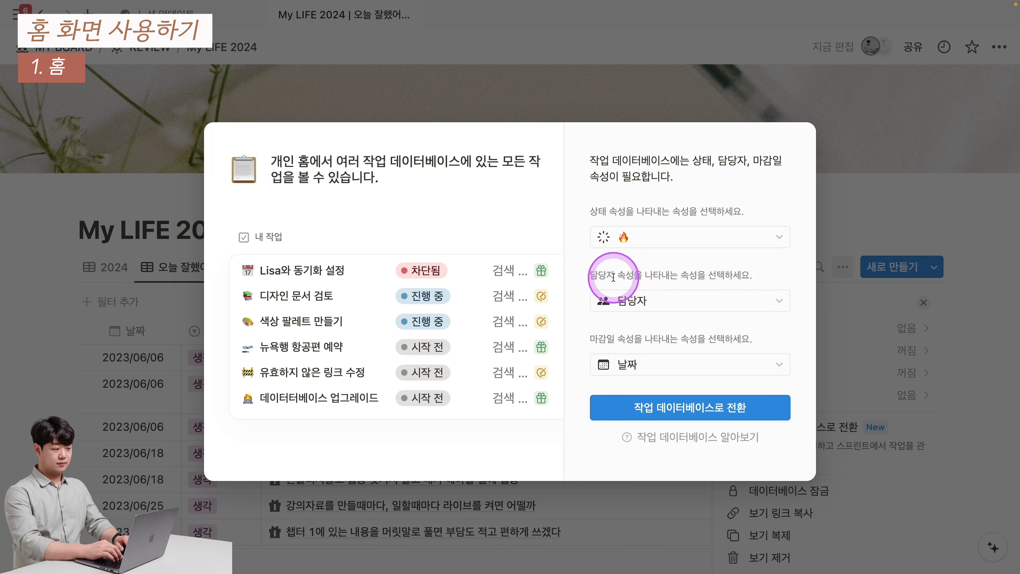
Use 담당자 as the assignee property and 날짜 as the due date property, and complete the task database conversion
left_click(643, 302)
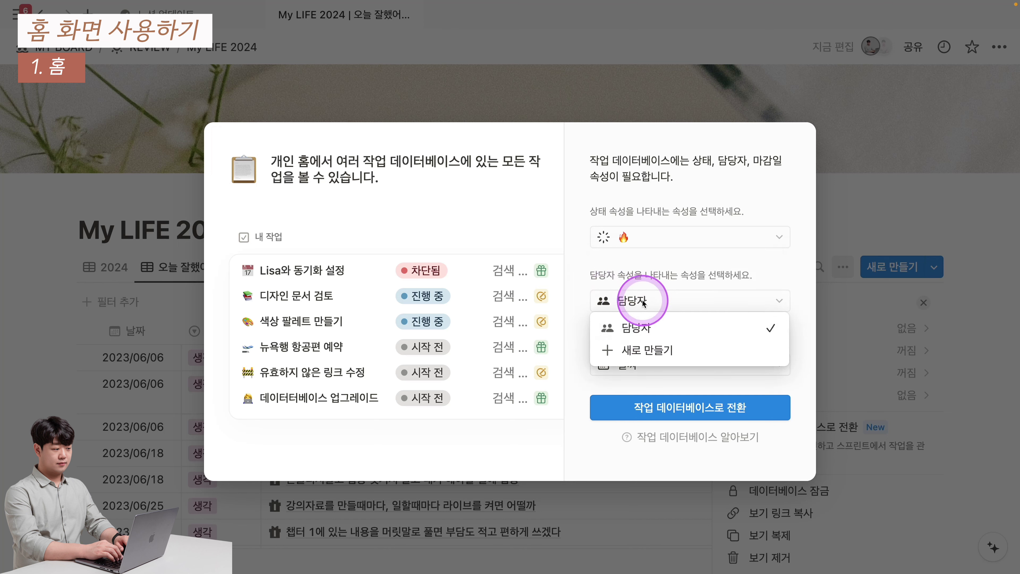
left_click(656, 327)
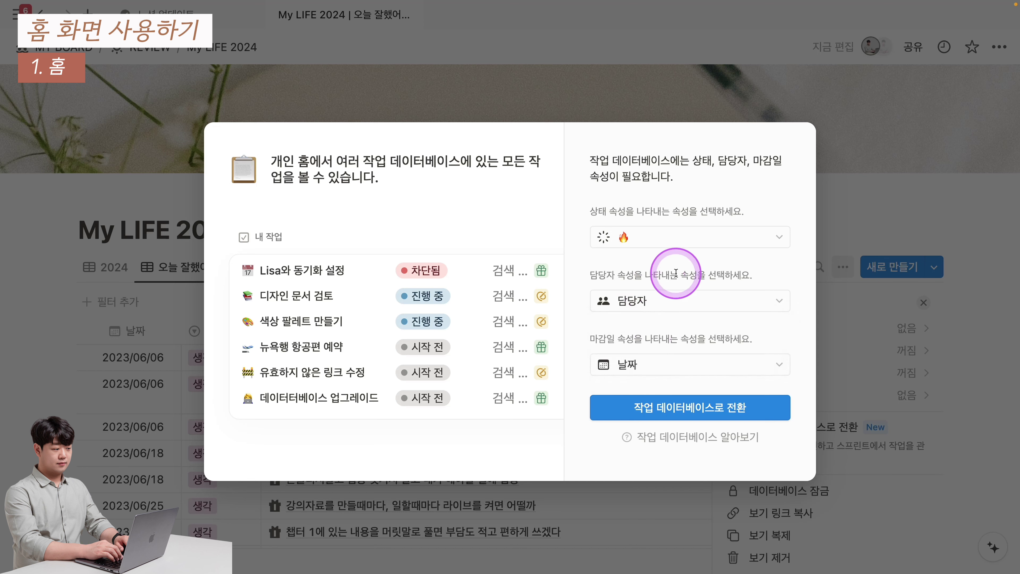
left_click(669, 299)
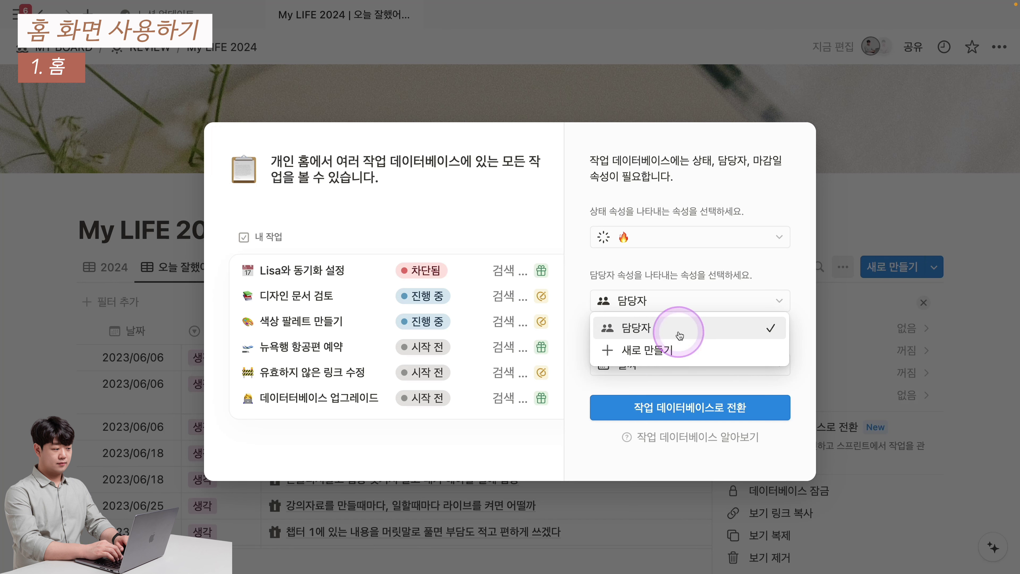
left_click(679, 333)
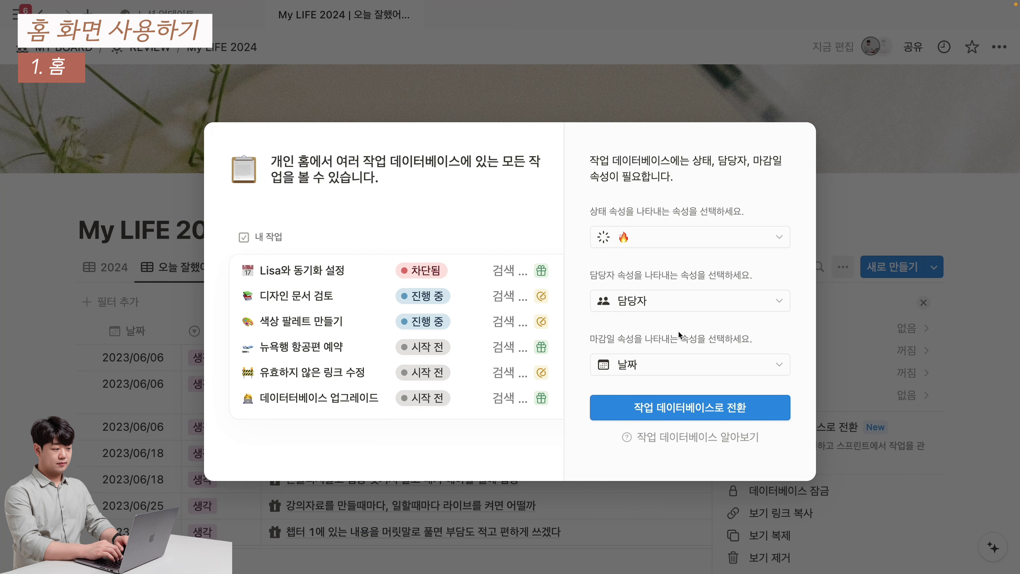
left_click_drag(608, 339, 682, 337)
left_click(660, 363)
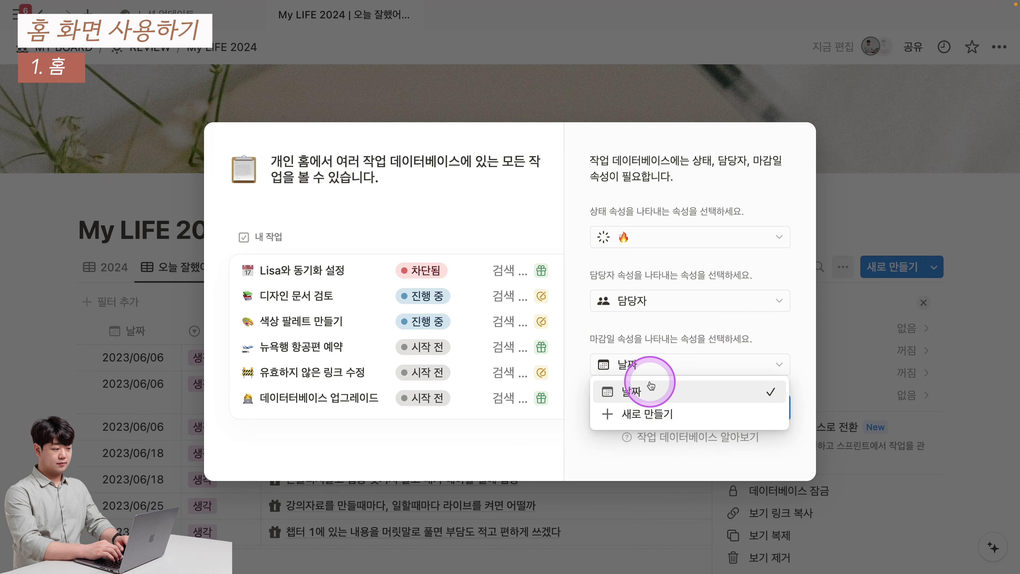
left_click(658, 388)
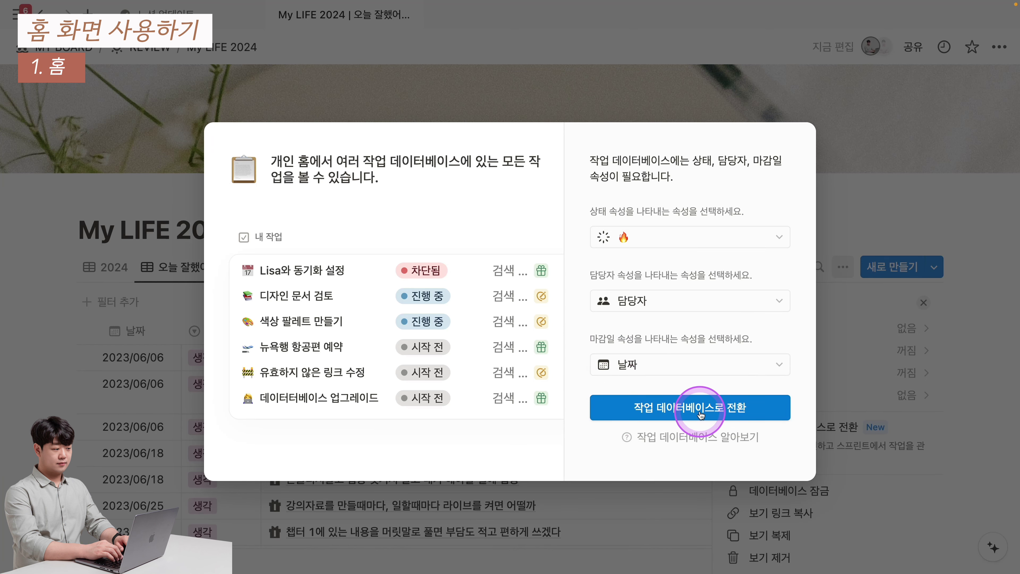
left_click(701, 414)
Close the view settings and view the 담당자 column of the My LIFE 2024 table
scroll(723, 412, "down", 1)
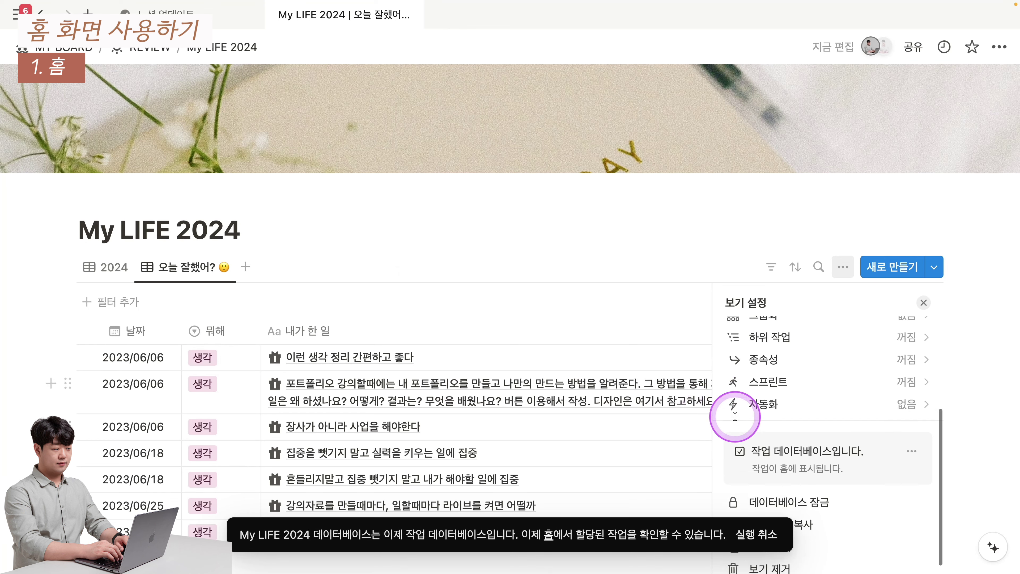
left_click(617, 295)
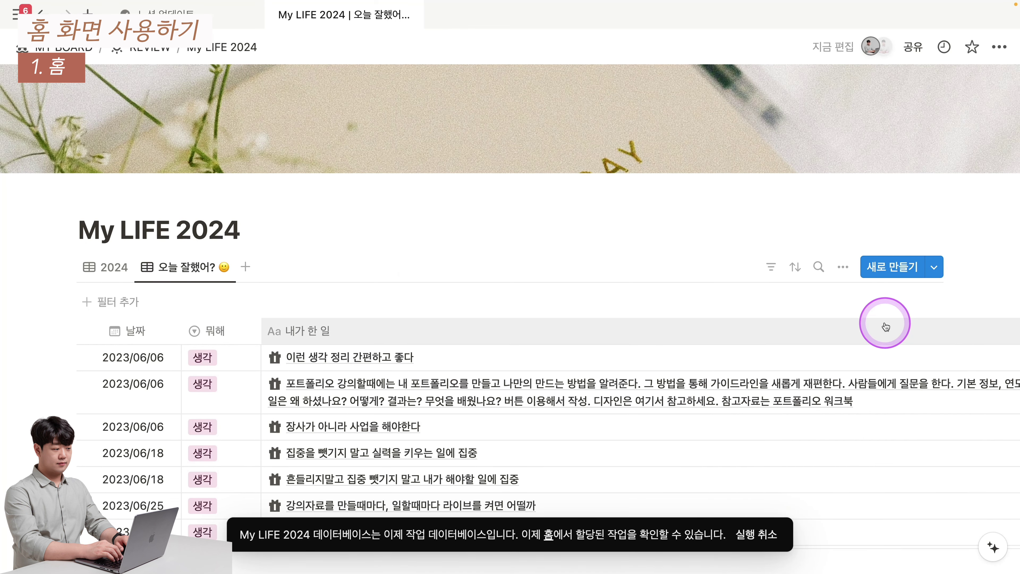
scroll(599, 428, "right", 10)
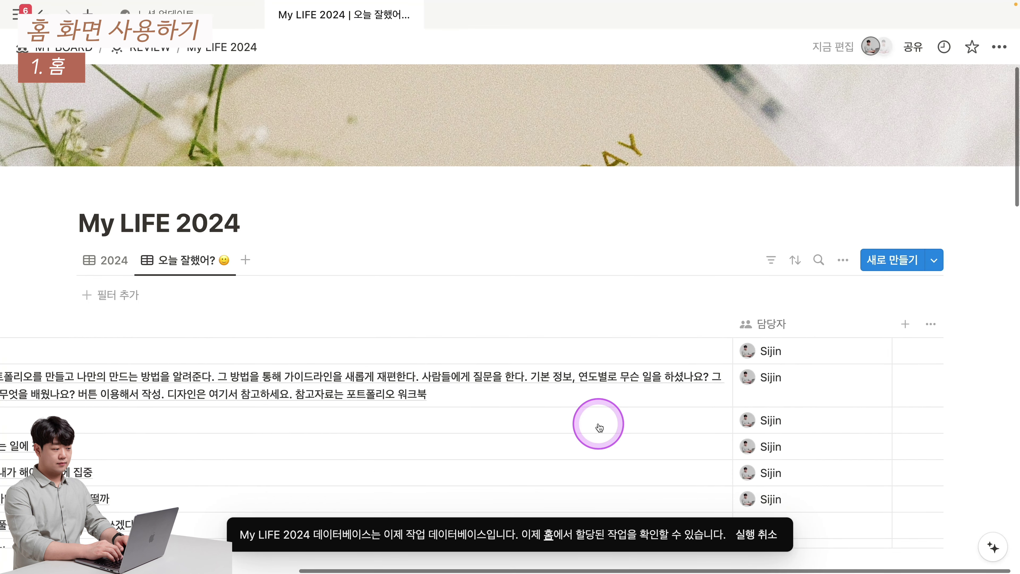
Look through the people selectable as 담당자 for the first row of My LIFE 2024, and close the list
left_click(802, 353)
scroll(828, 201, "down", 5)
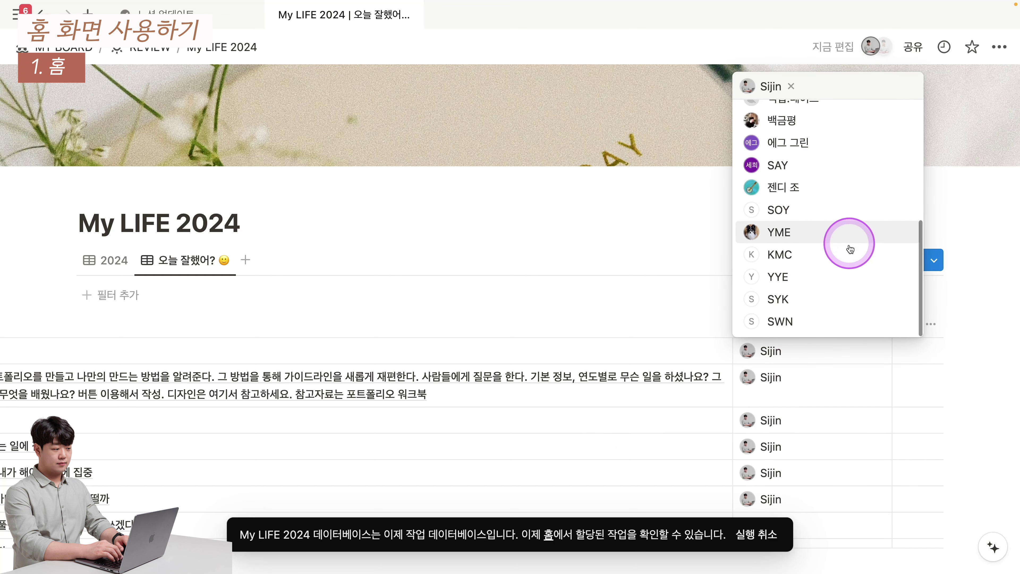
scroll(843, 237, "up", 3)
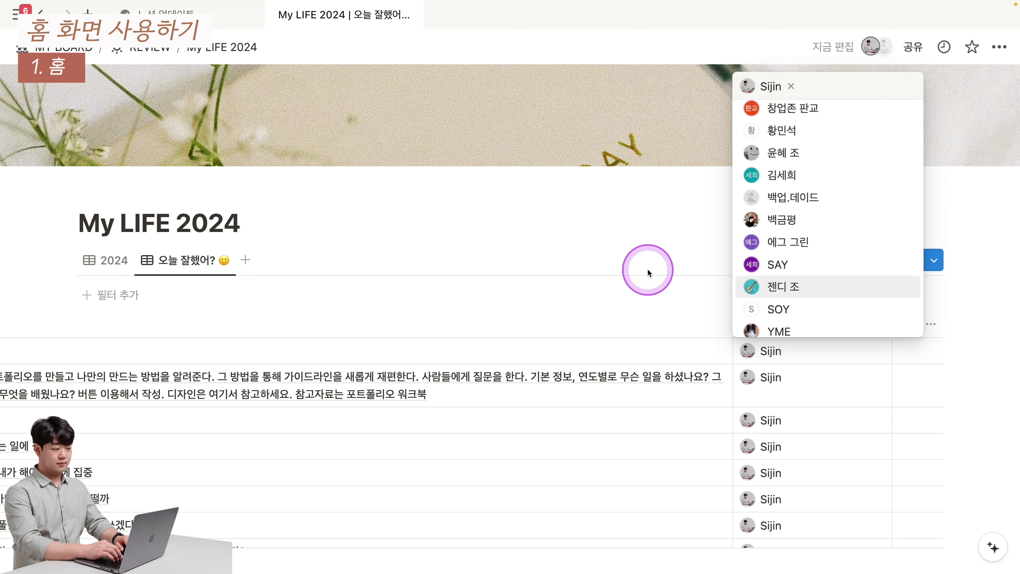
scroll(833, 266, "up", 2)
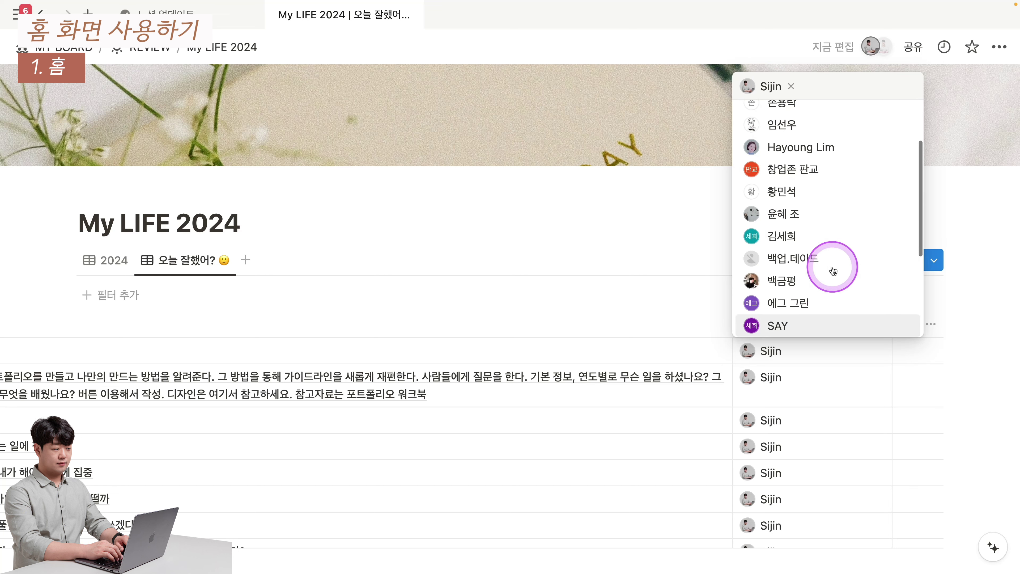
scroll(804, 157, "down", 1)
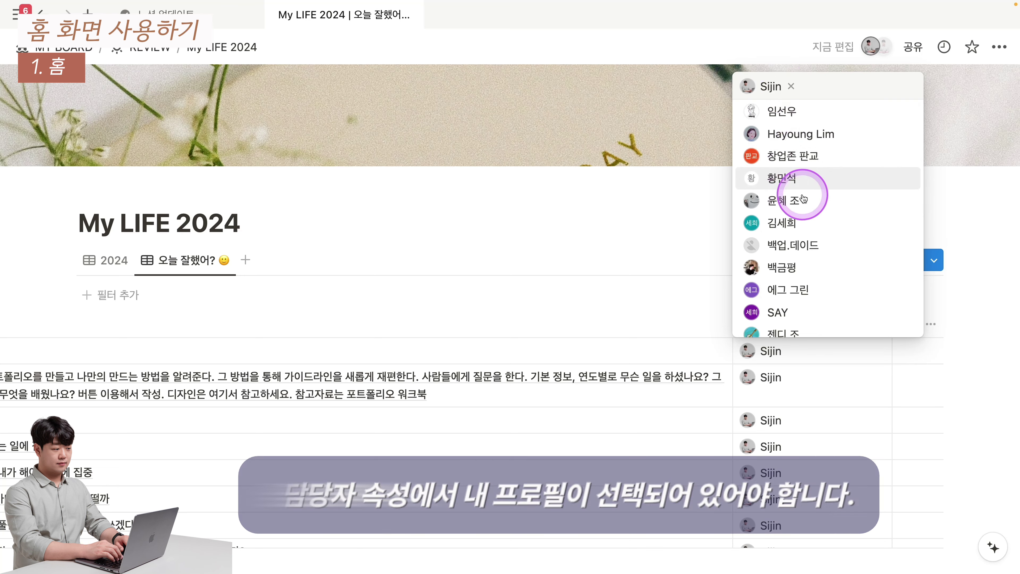
key("Escape")
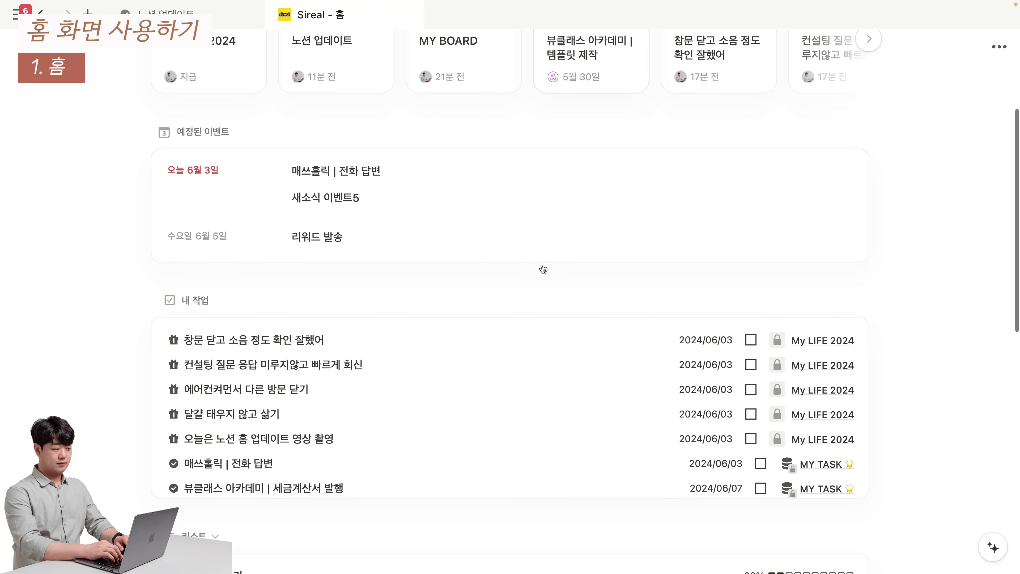
Examine the tasks in the 내 작업 widget on Home and the source database of each task
scroll(629, 392, "down", 3)
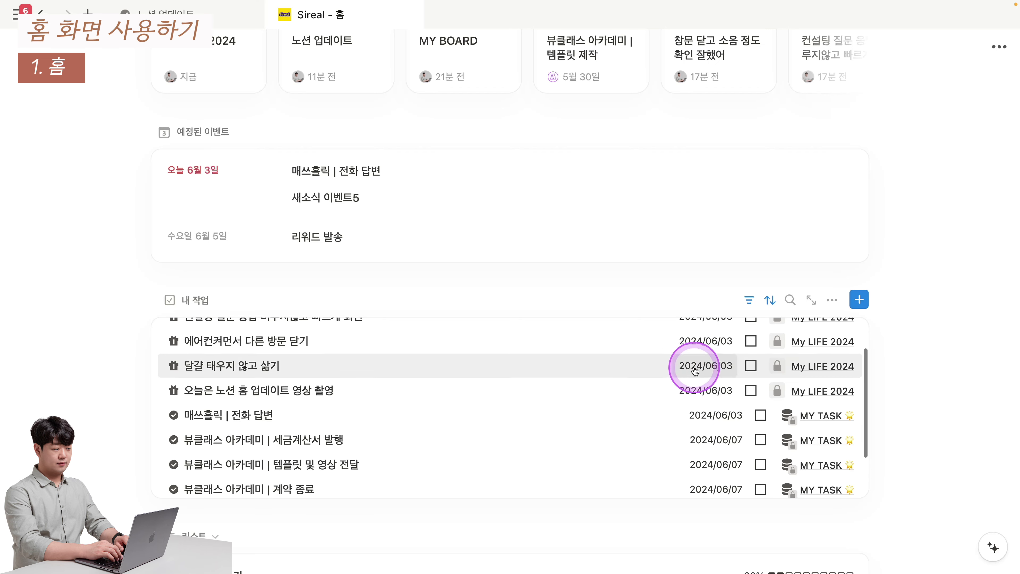
scroll(551, 364, "up", 3)
scroll(522, 374, "up", 2)
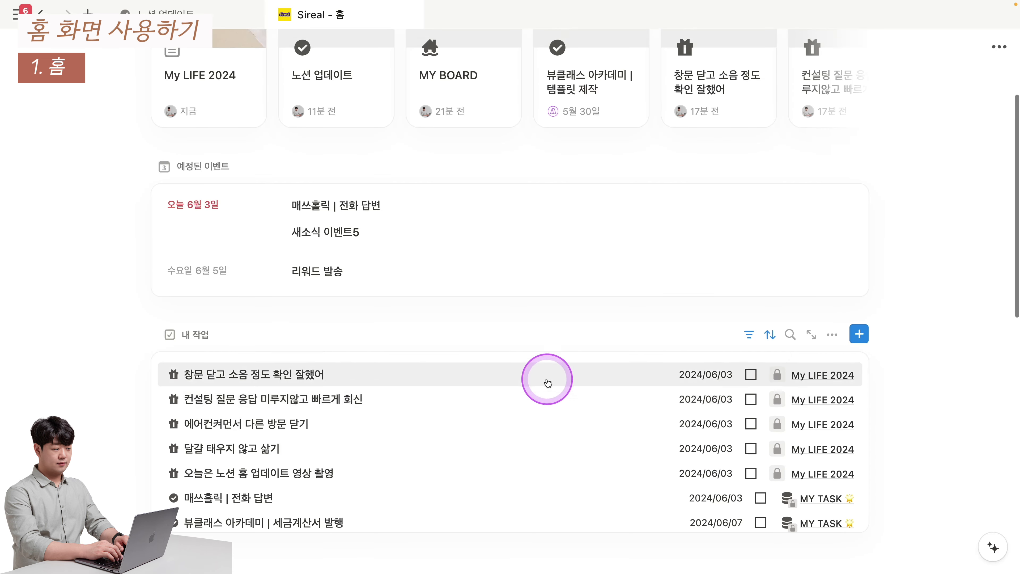
scroll(70, 354, "down", 3)
mouse_move(822, 270)
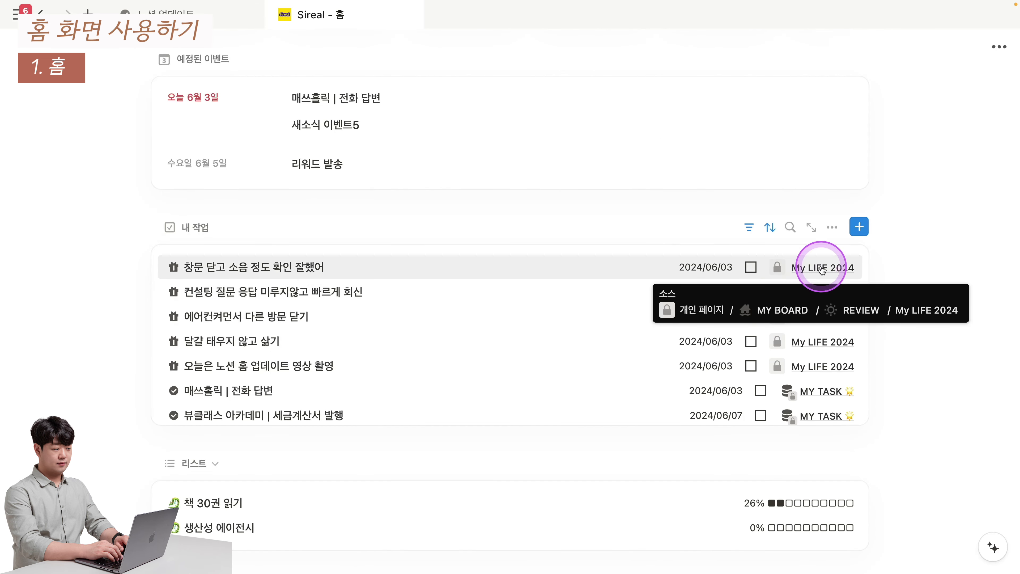
mouse_move(837, 368)
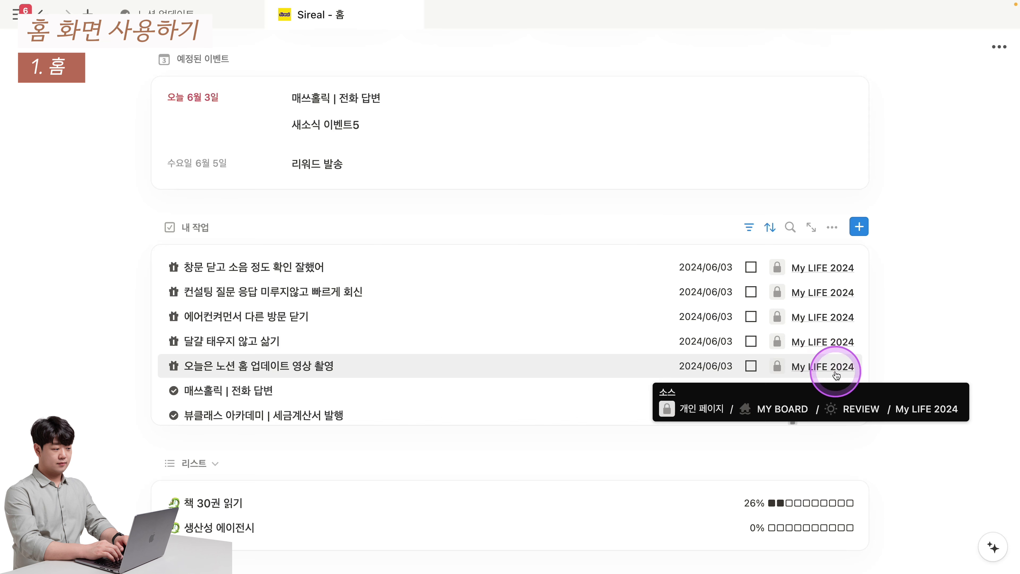
mouse_move(829, 425)
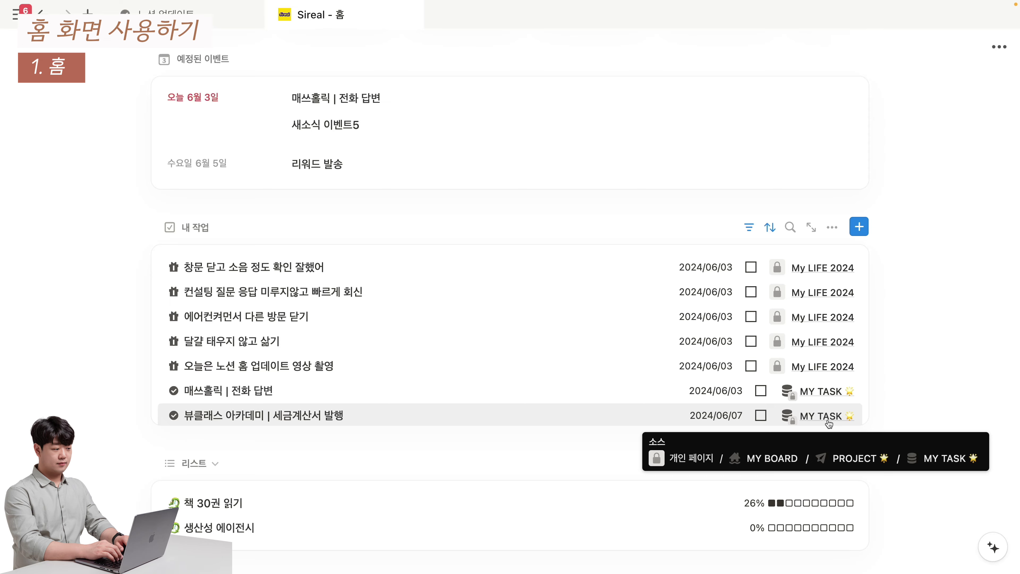
Remove the 리스트 and 2024 진행 상태 views from the Home database views widget
scroll(829, 423, "down", 5)
left_click(201, 309)
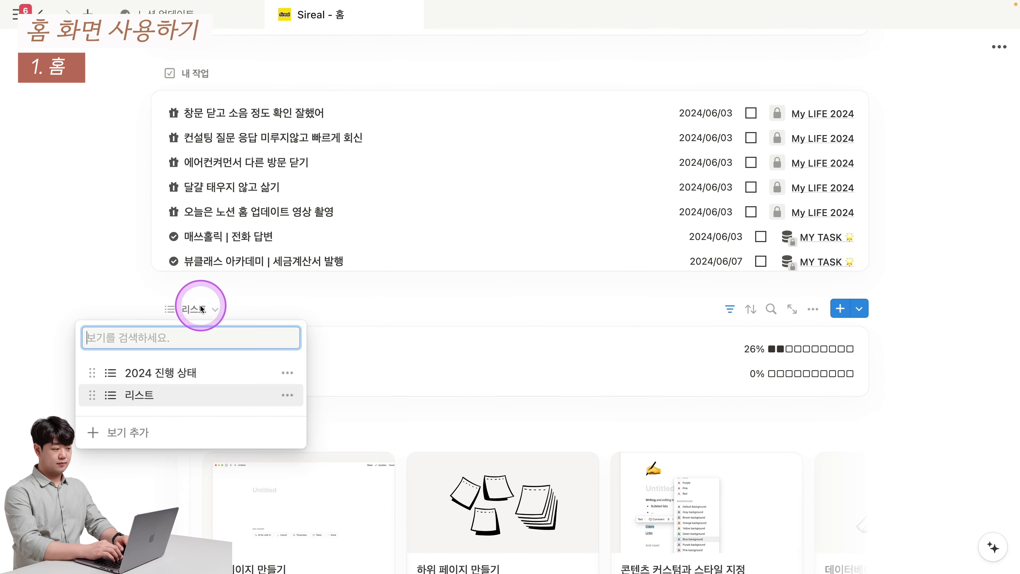
left_click(293, 396)
left_click(297, 530)
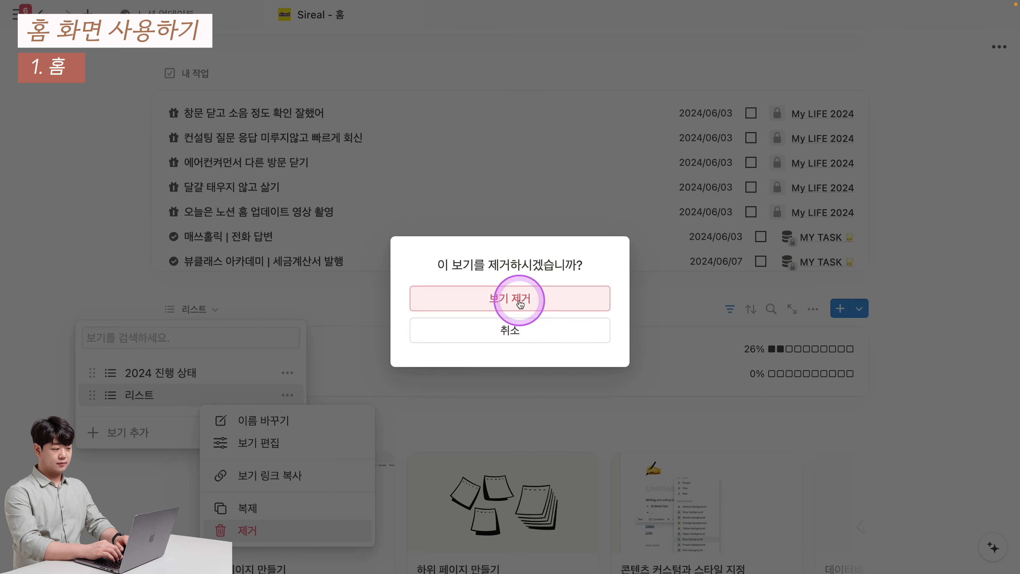
left_click(513, 294)
left_click(287, 373)
left_click(311, 509)
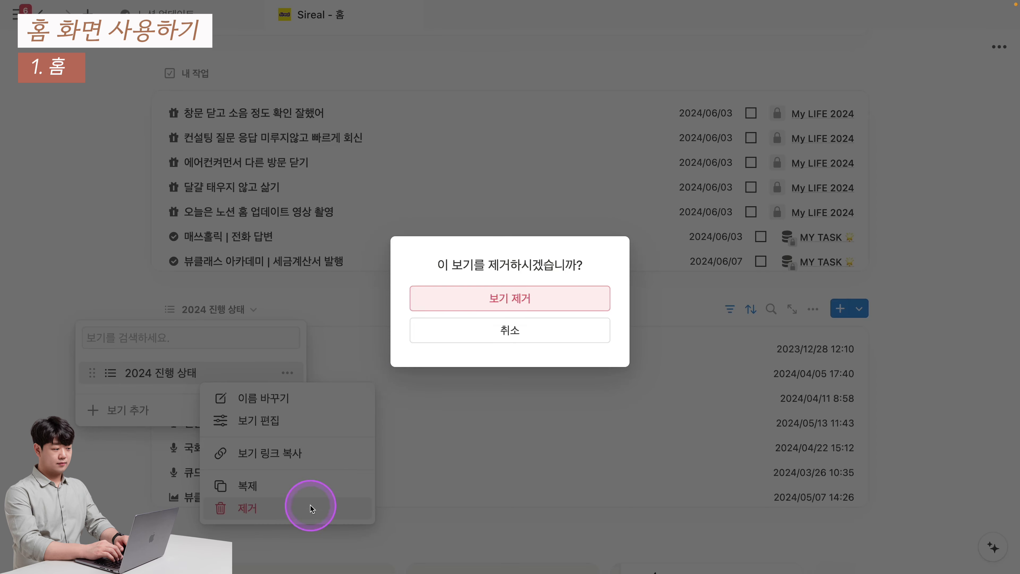
left_click(468, 317)
Add Book List DB to the 홈 보기 widget using its existing Master view, and look through the pinned table
scroll(153, 367, "down", 1)
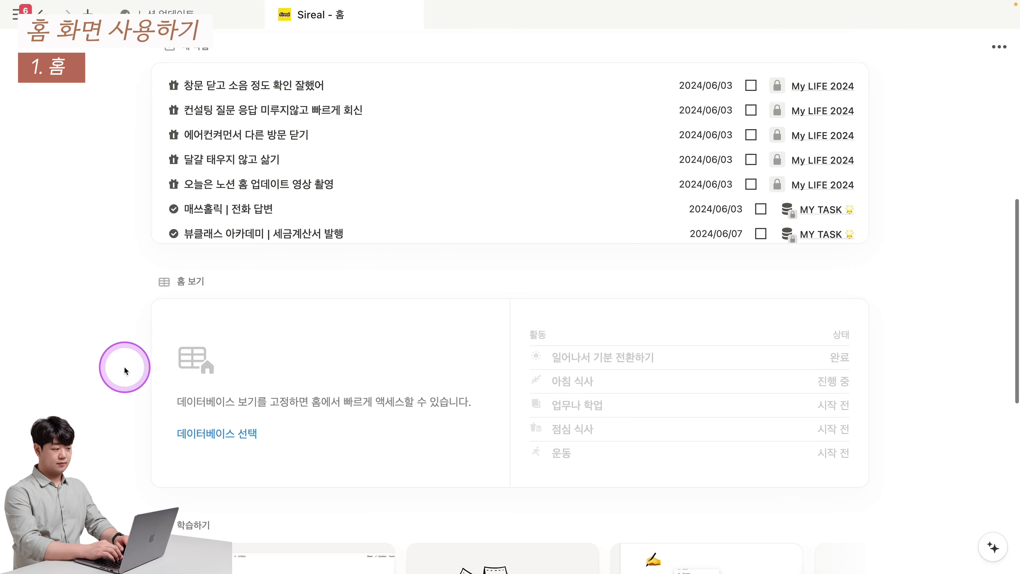
scroll(790, 347, "down", 1)
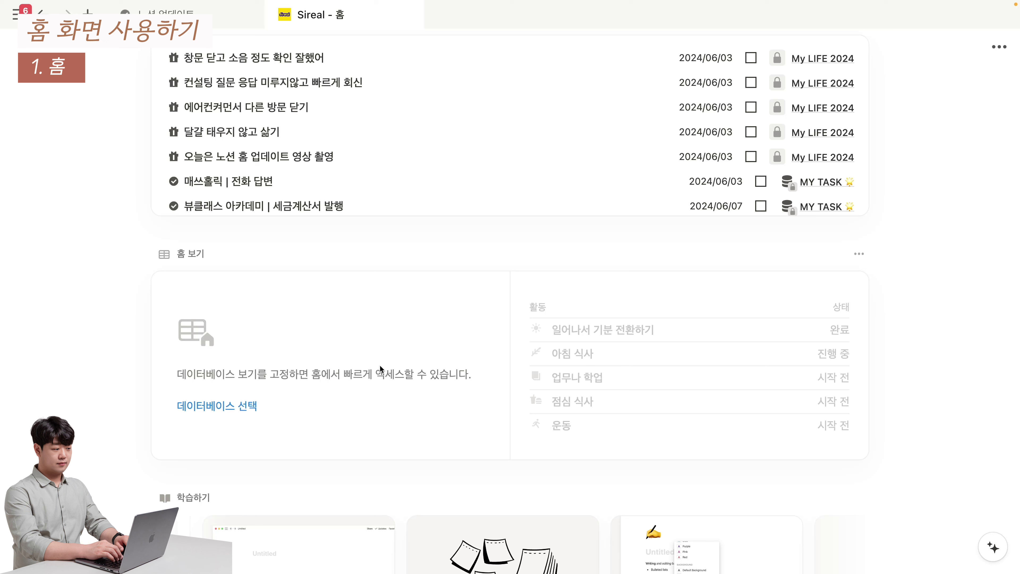
left_click(245, 411)
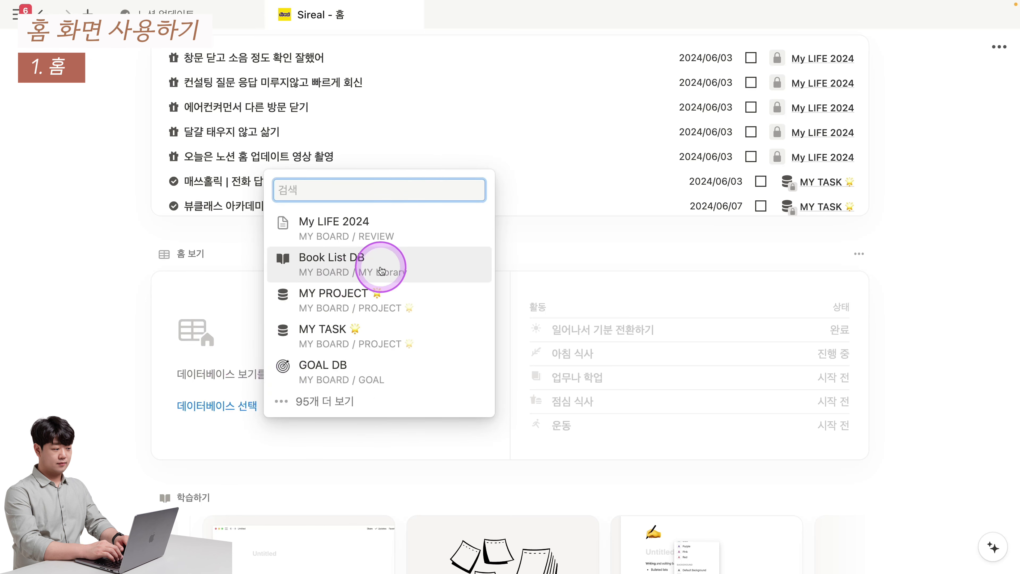
left_click(406, 268)
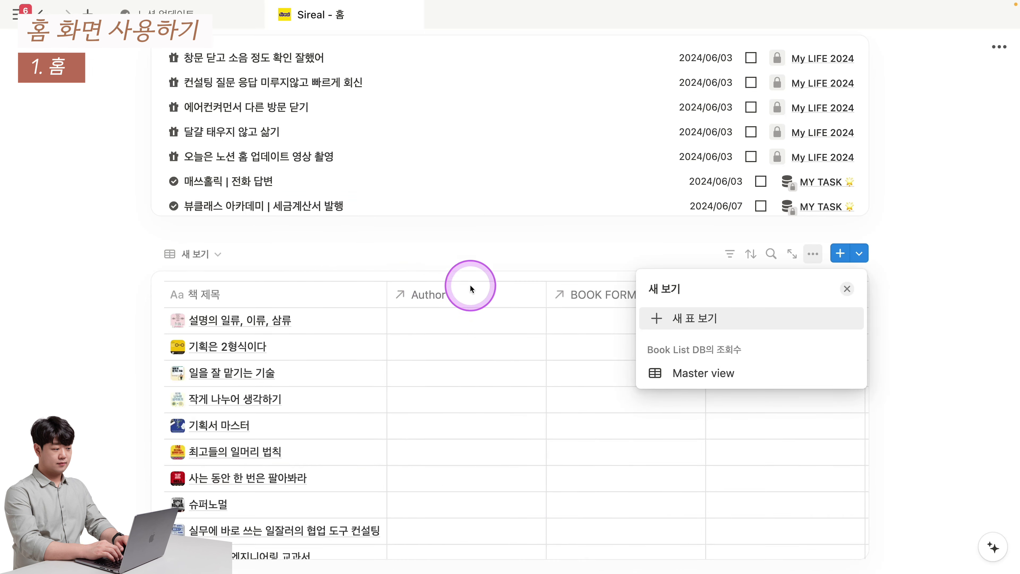
left_click(674, 374)
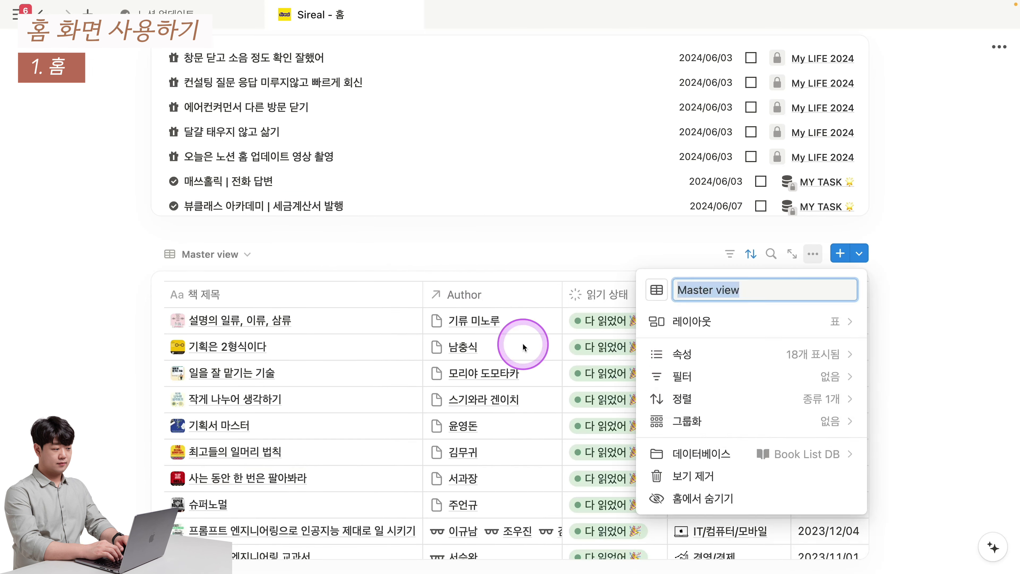
left_click(492, 234)
scroll(428, 383, "down", 1)
scroll(427, 383, "down", 6)
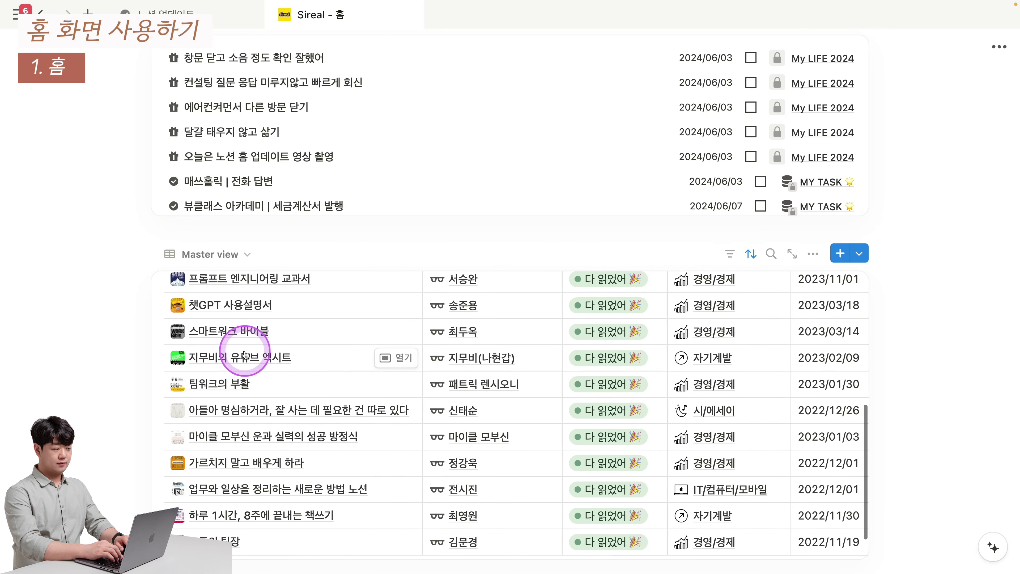
scroll(245, 350, "up", 7)
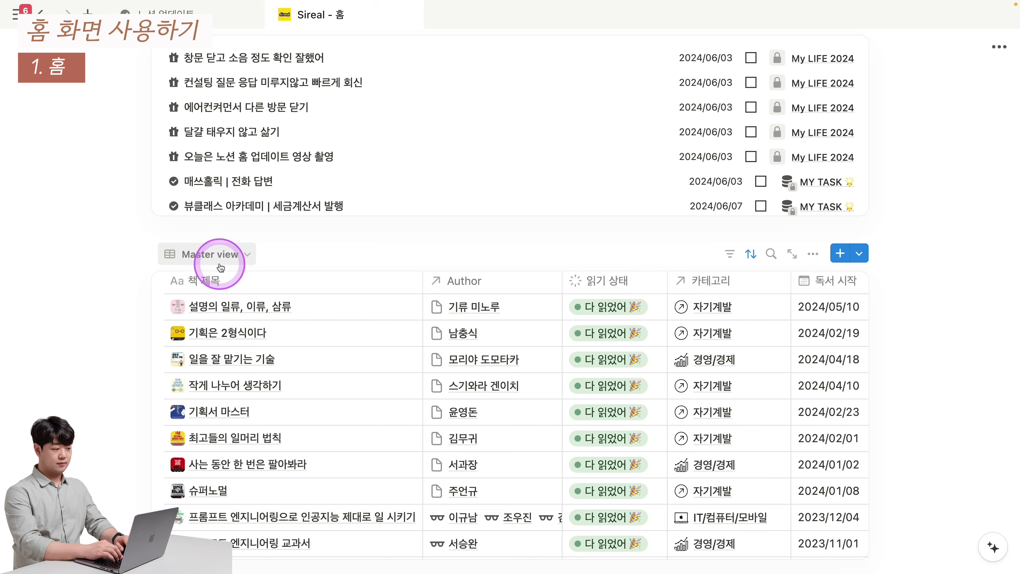
Switch the pinned Master view to the board layout and look through its reading status columns
left_click(814, 253)
left_click(770, 326)
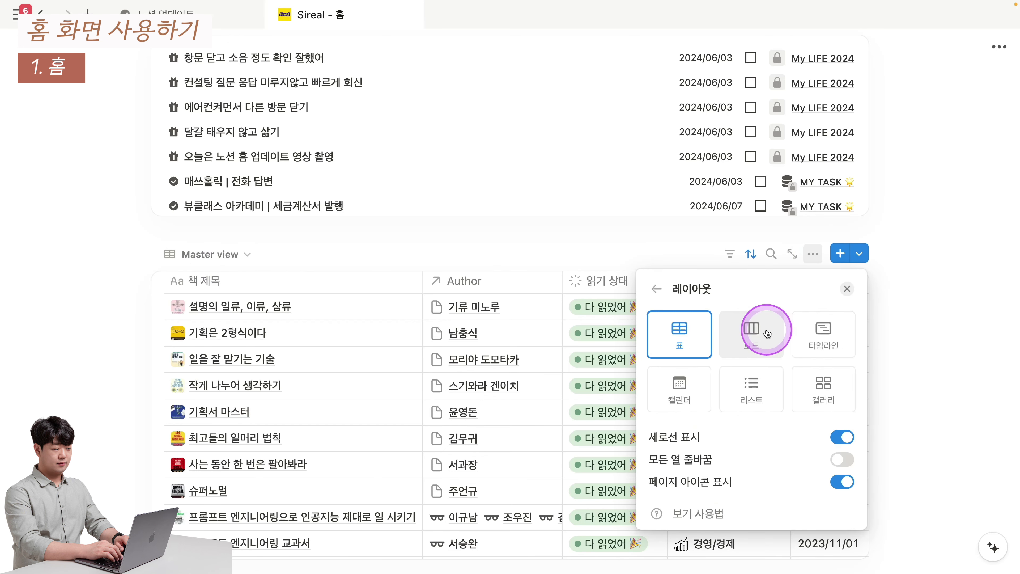
left_click(768, 333)
left_click(462, 237)
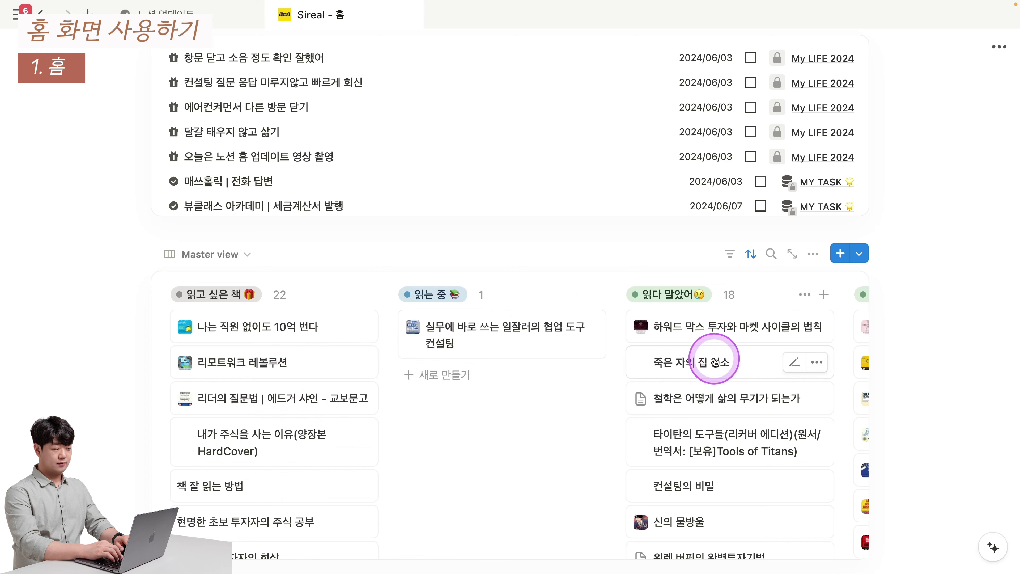
scroll(736, 363, "down", 1)
scroll(726, 365, "right", 5)
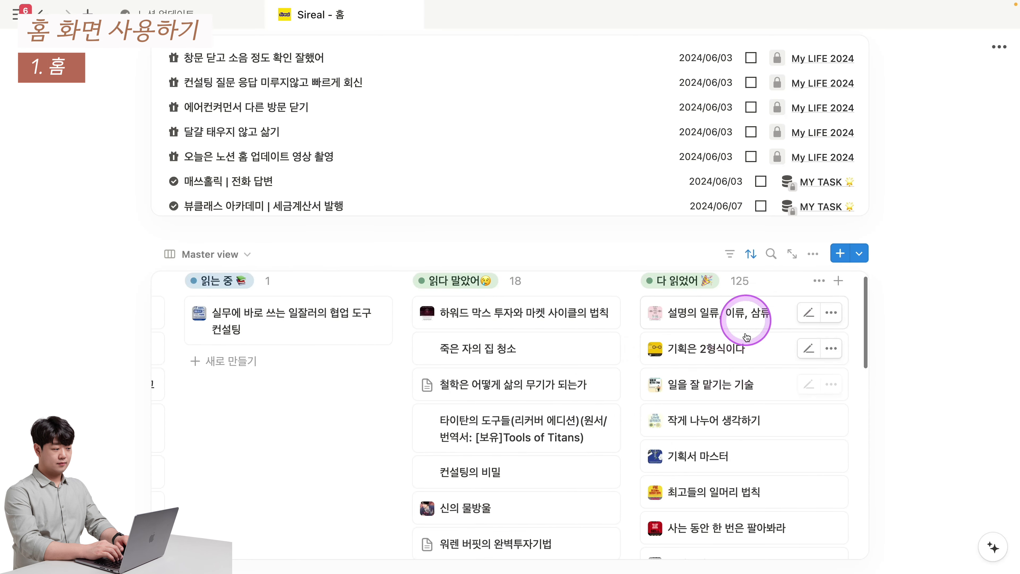
scroll(774, 372, "up", 1)
scroll(776, 382, "left", 5)
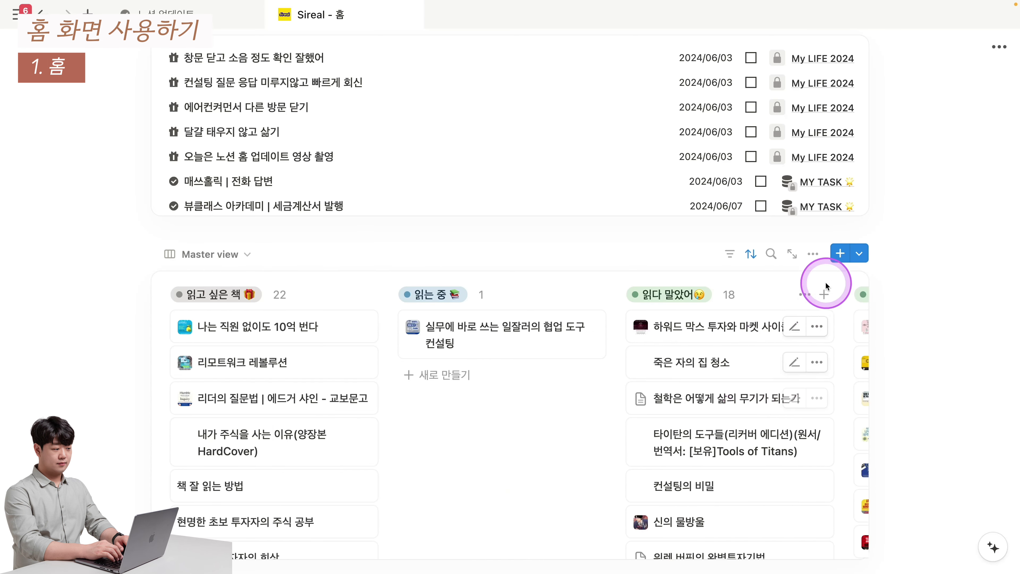
Check the Master view's property list and switch the view to the gallery layout
left_click(813, 253)
left_click(787, 348)
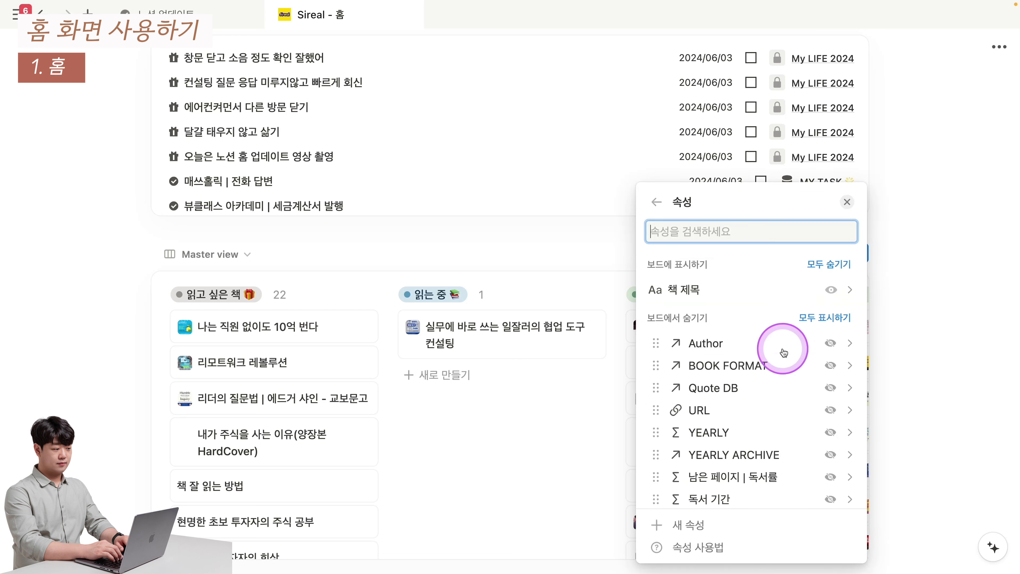
left_click(662, 210)
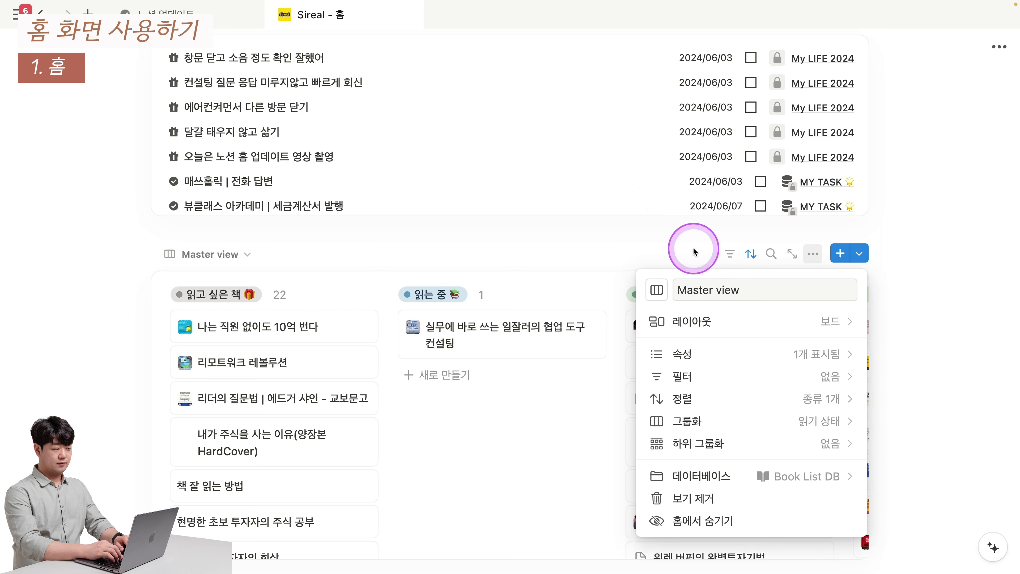
left_click(723, 320)
left_click(805, 364)
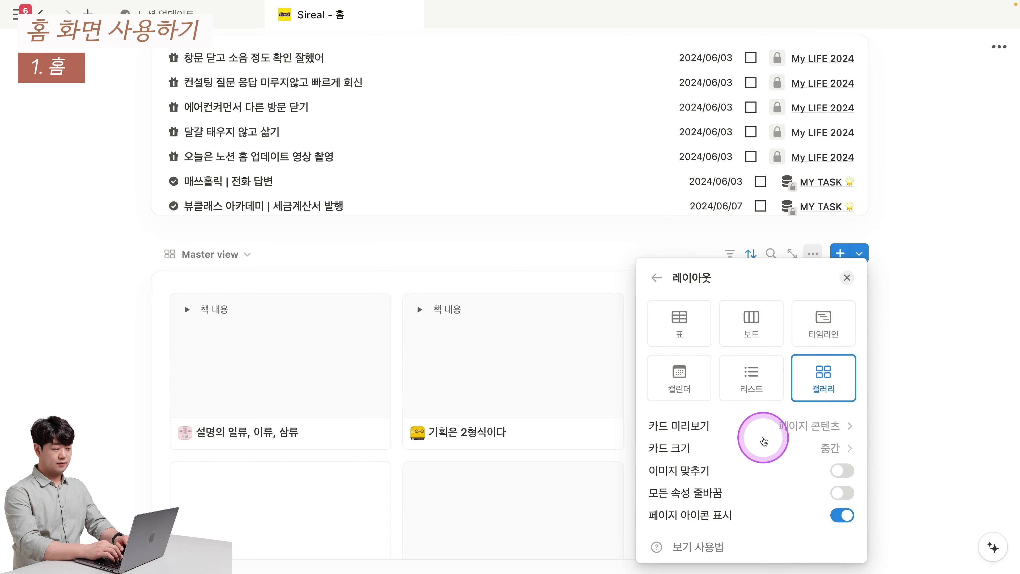
Set the gallery's card size to 작게, its card preview to 책 표지, and turn on 이미지 맞추기
left_click(763, 448)
left_click(768, 475)
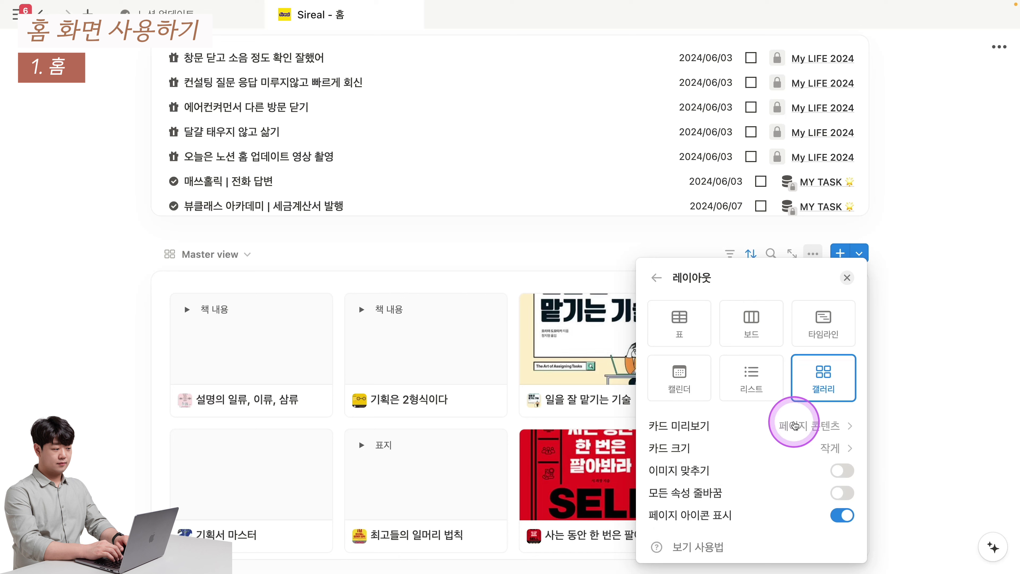
left_click(799, 421)
left_click(758, 521)
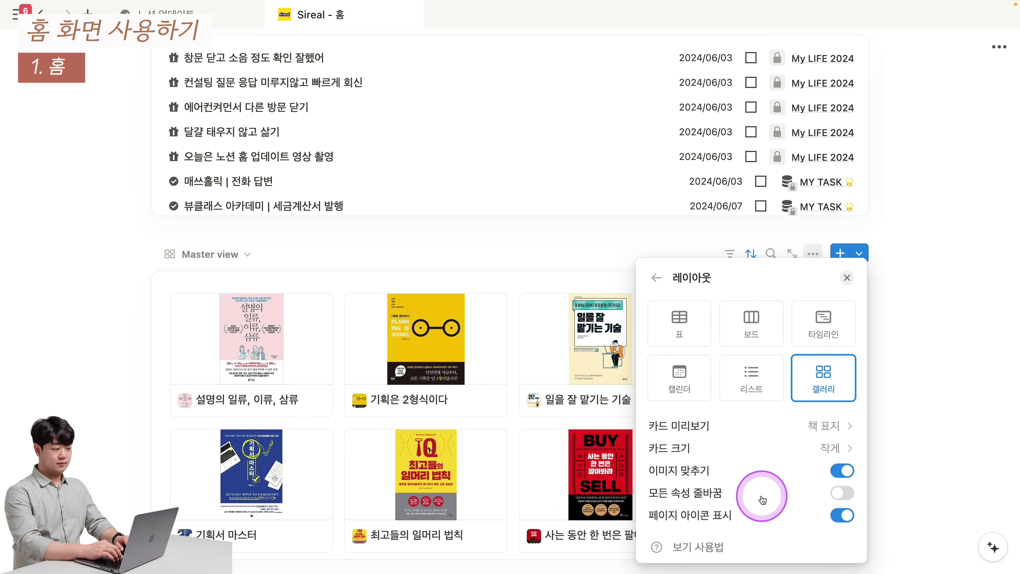
Show the Author and 카테고리 properties on the gallery cards and close the view settings
left_click(667, 290)
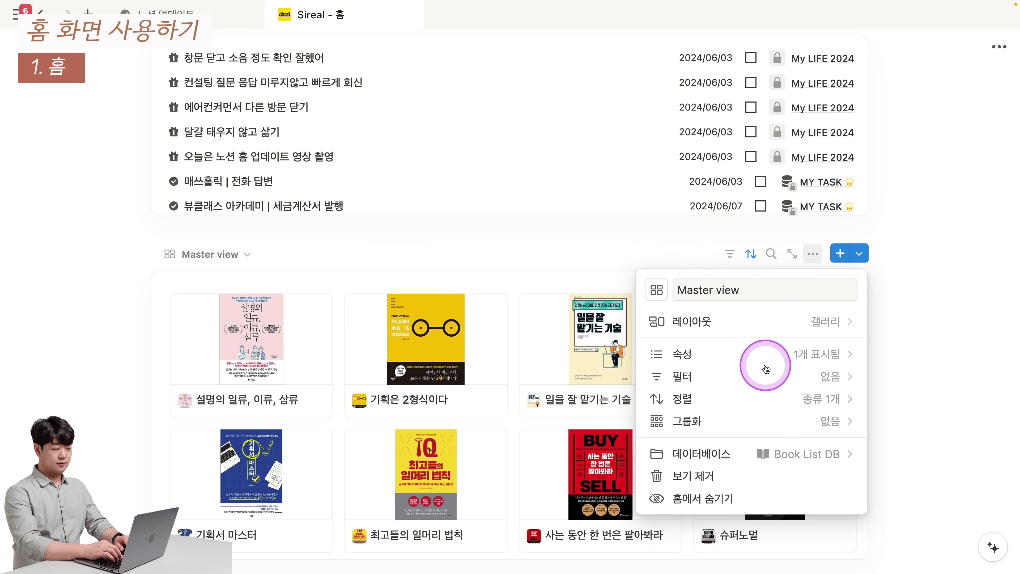
left_click(755, 358)
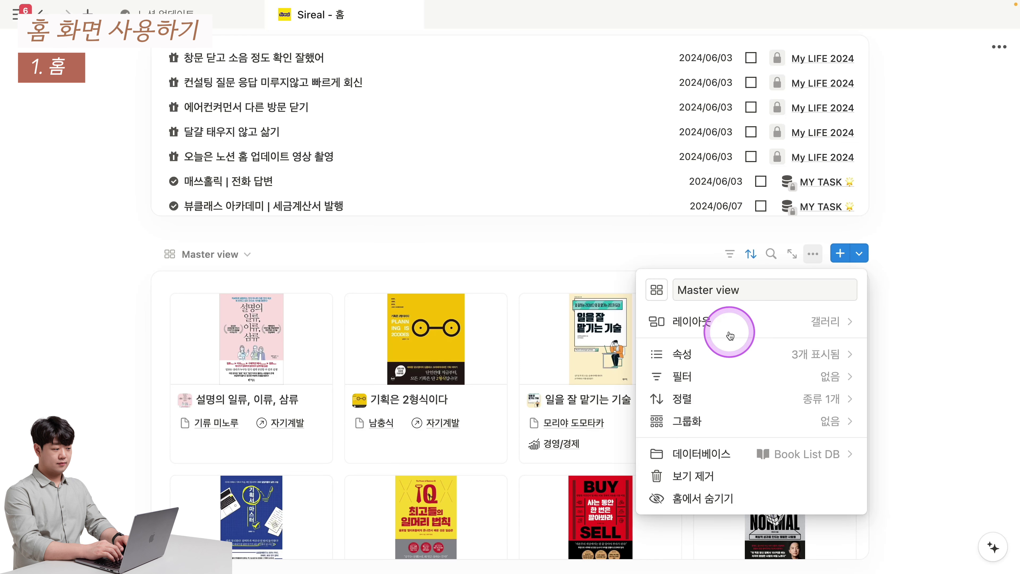
left_click(728, 253)
Filter the Master view gallery by 읽기 상태 so only 읽고 싶은 책 books are shown
left_click(728, 254)
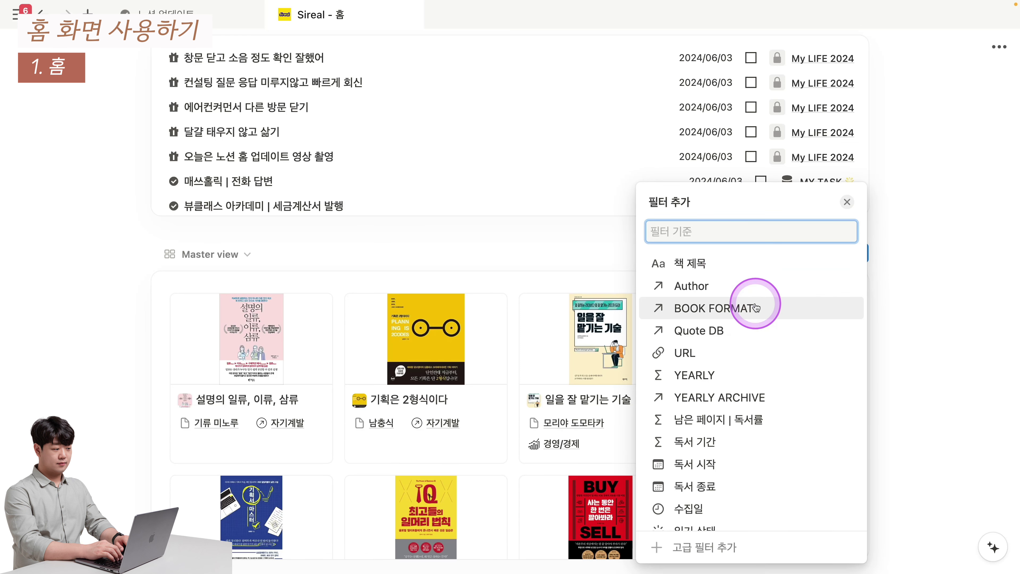
scroll(754, 353, "down", 4)
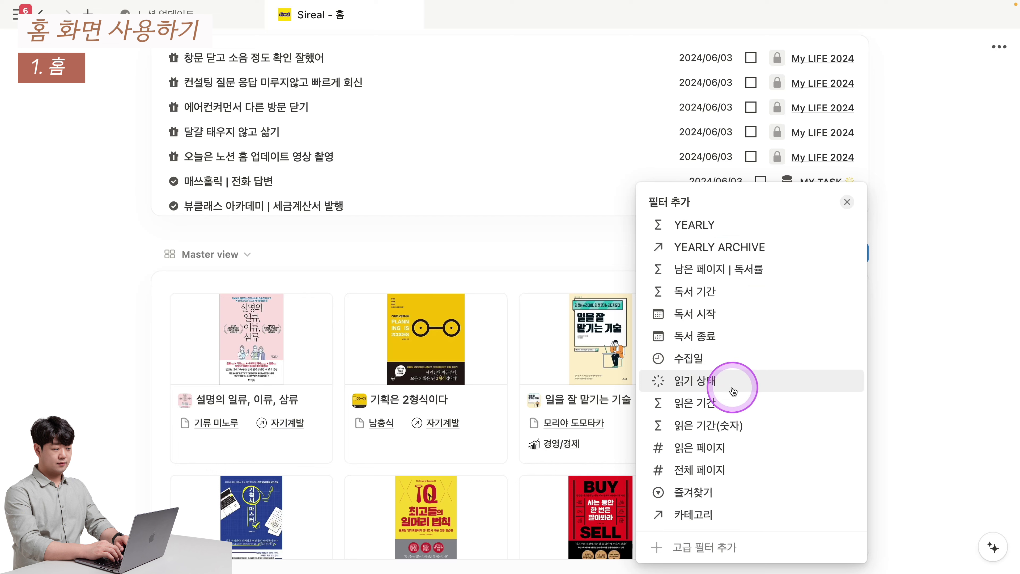
left_click(744, 317)
left_click(767, 386)
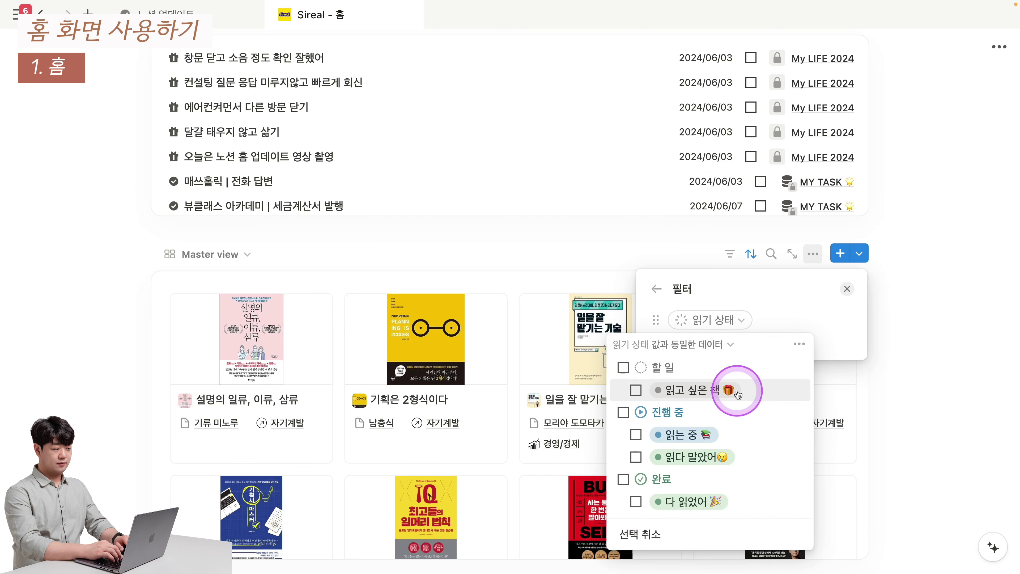
left_click(848, 289)
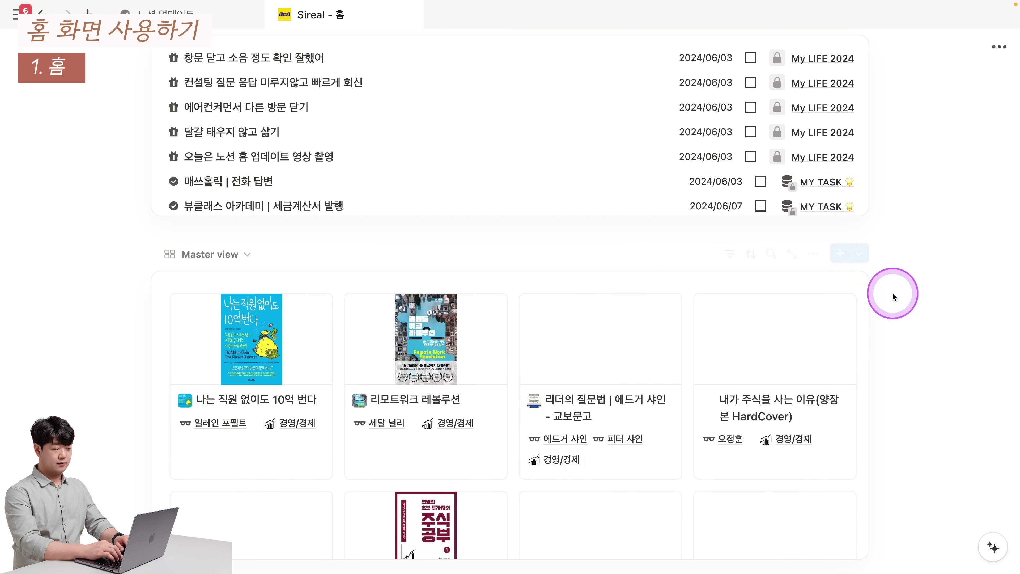
Rename the Master view of the book gallery to 읽고 싶은 책
scroll(420, 364, "down", 5)
scroll(418, 363, "up", 3)
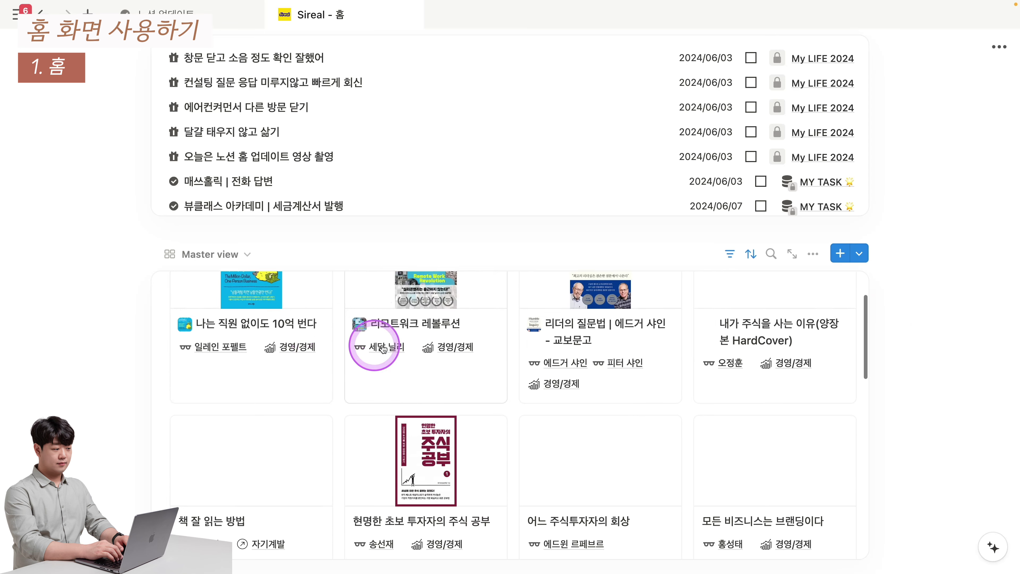
left_click(209, 254)
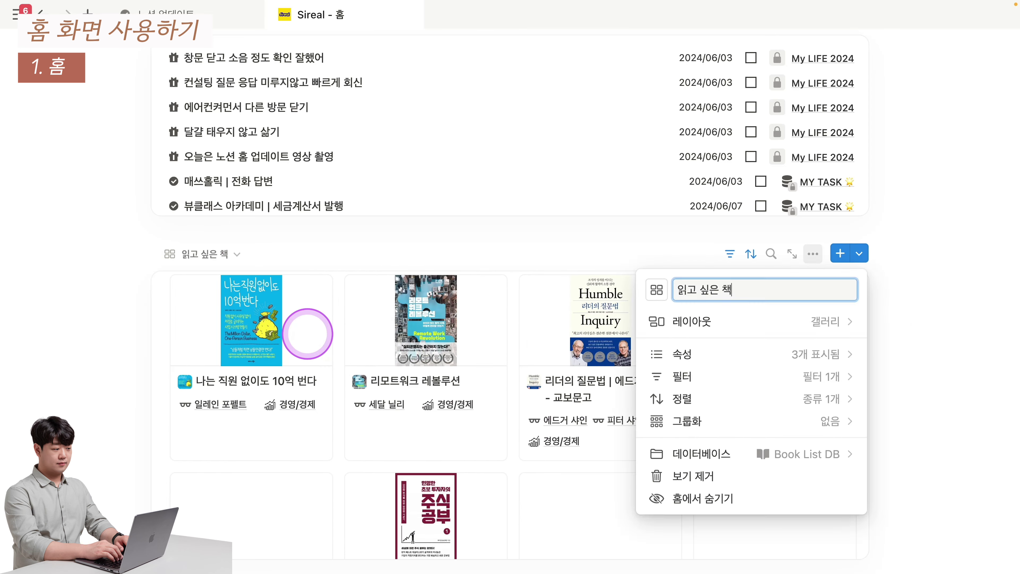
key("Escape")
Change the icon of the 읽고 싶은 책 view to book open and close the view settings
left_click(199, 254)
left_click(296, 319)
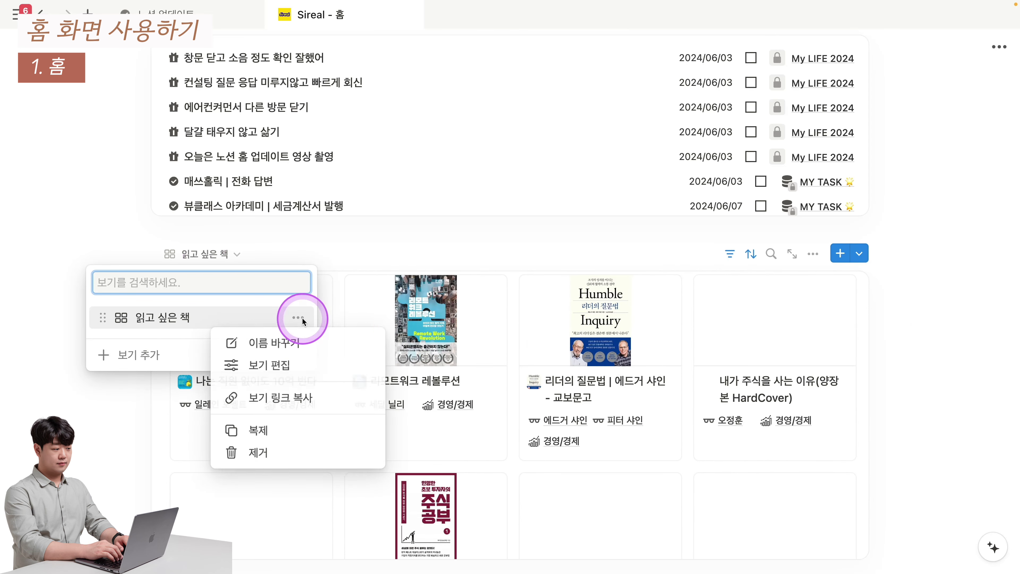
left_click(333, 345)
left_click(659, 289)
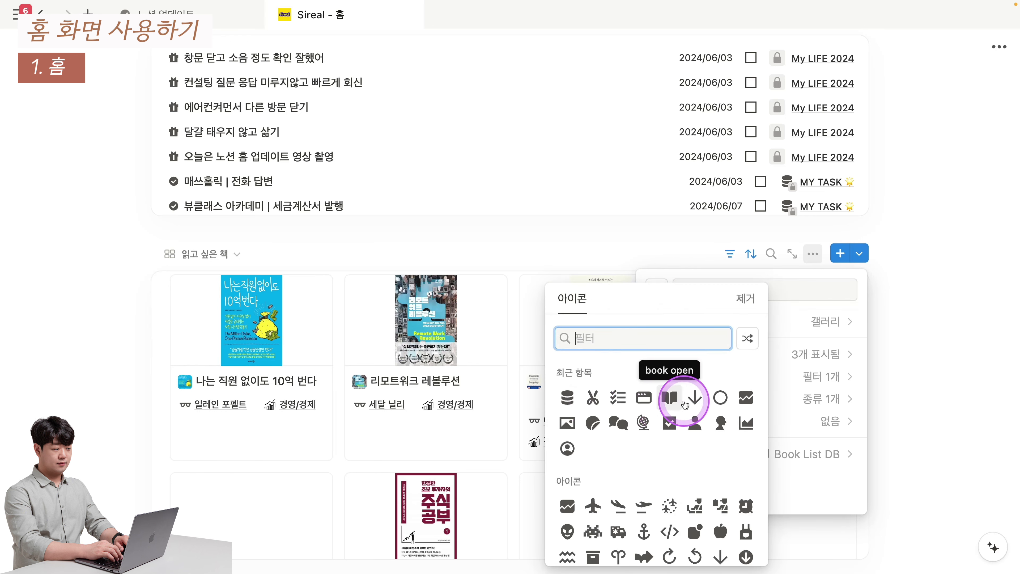
left_click(694, 398)
left_click(658, 291)
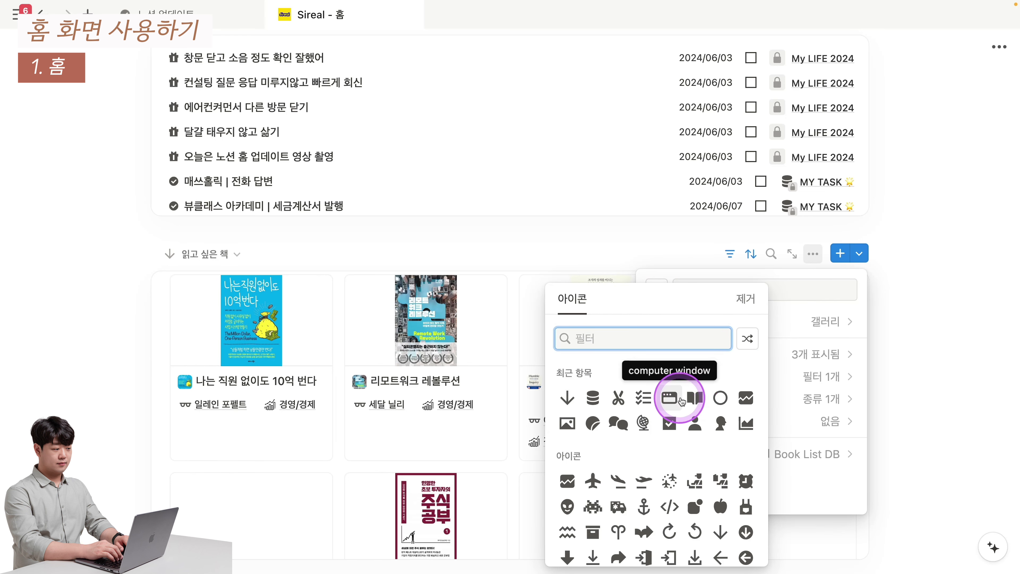
left_click(692, 401)
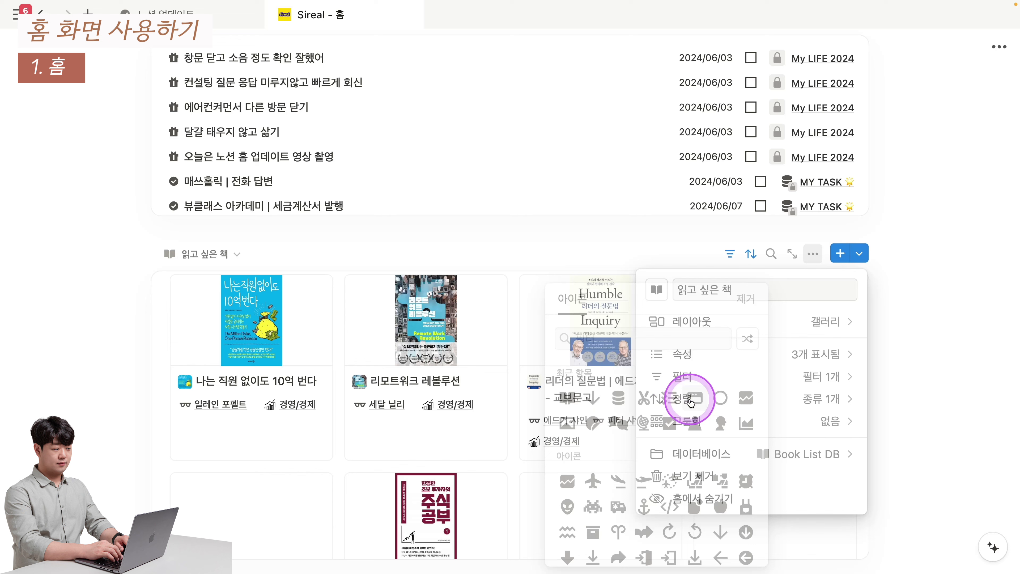
left_click(519, 255)
Browse the book cards in the 읽고 싶은 책 gallery and check its list of views
scroll(353, 364, "down", 3)
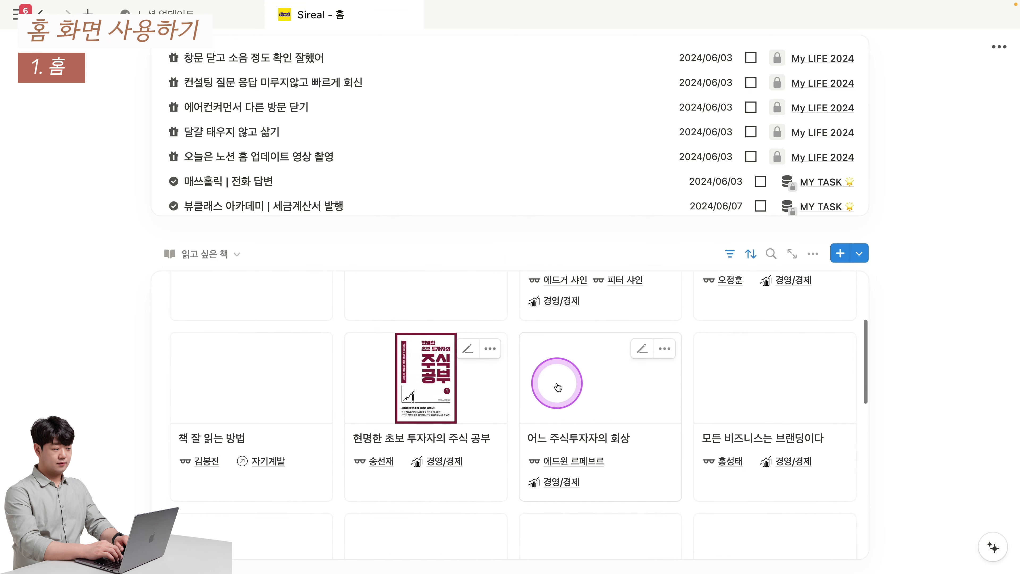
scroll(558, 381, "down", 6)
scroll(684, 401, "up", 10)
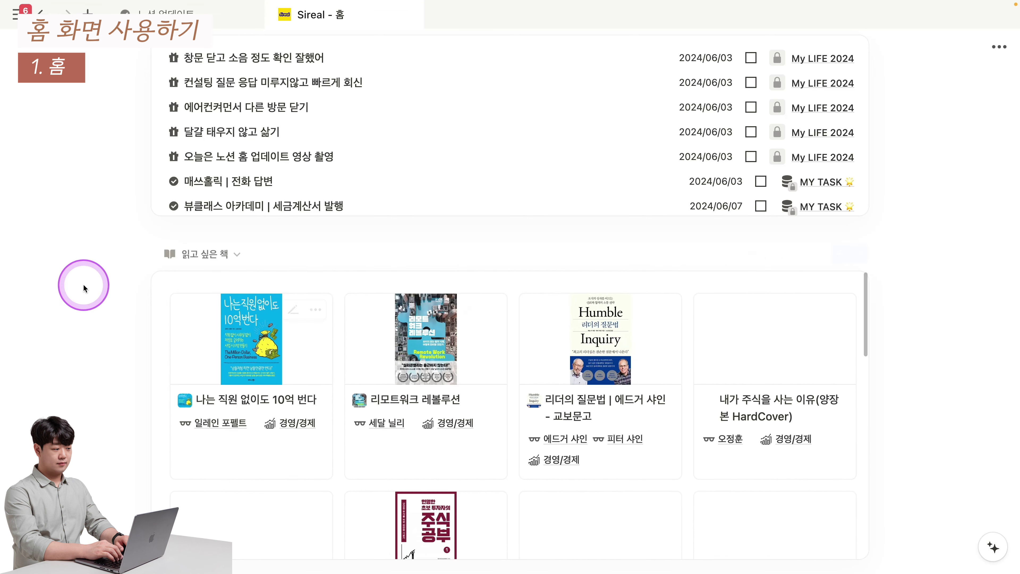
scroll(84, 287, "down", 1)
left_click(191, 234)
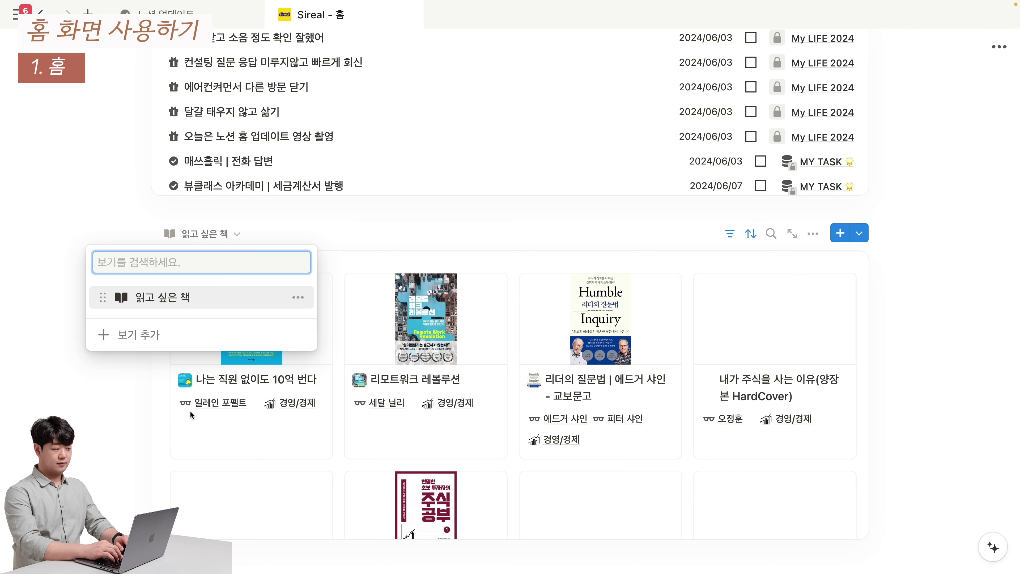
left_click(47, 314)
Open the Notion 템플릿에 대한 최고의 가이드 article from the 학습하기 section, skim it and close it
scroll(92, 284, "down", 4)
scroll(93, 284, "down", 5)
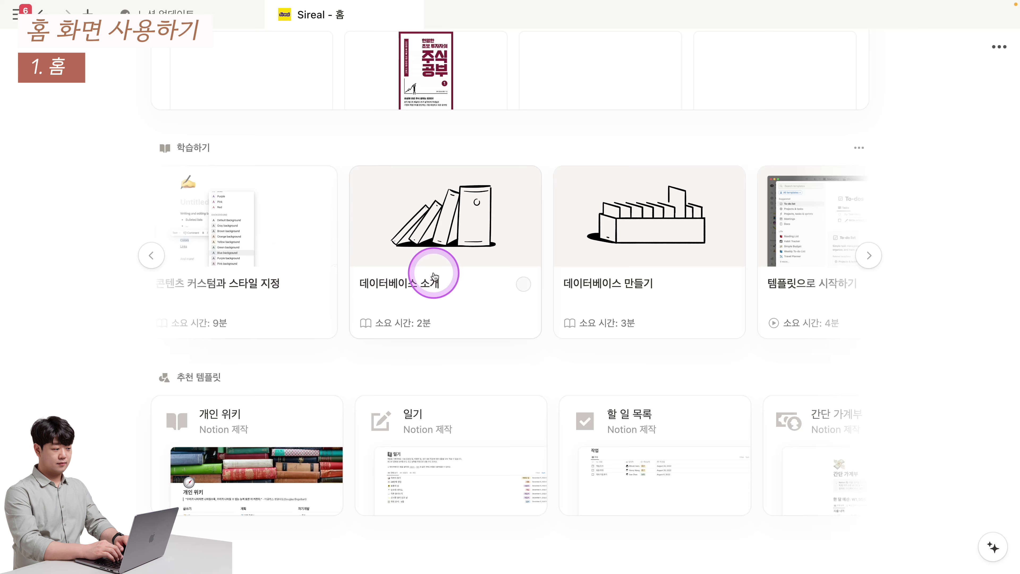
scroll(435, 277, "right", 10)
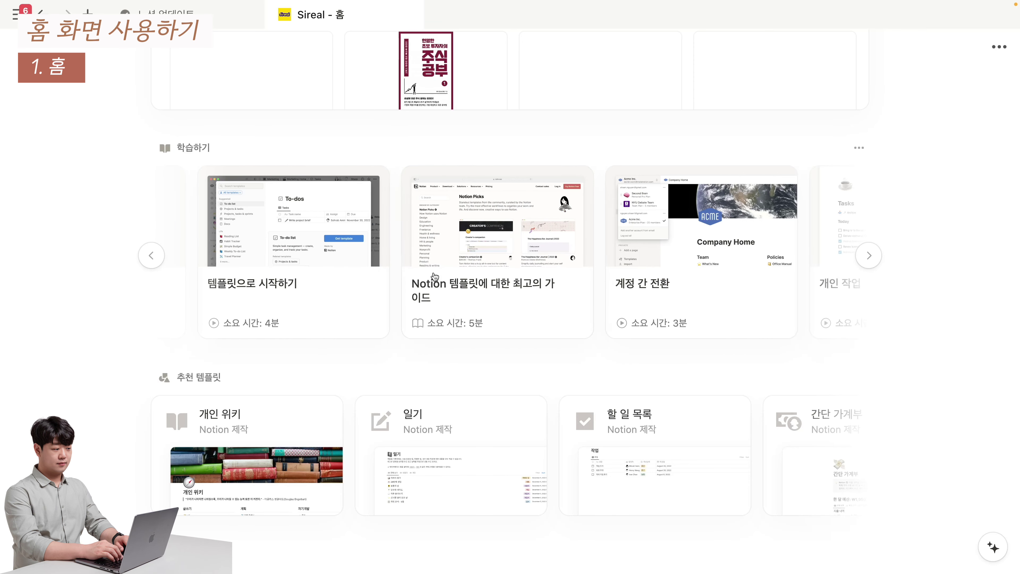
left_click(487, 238)
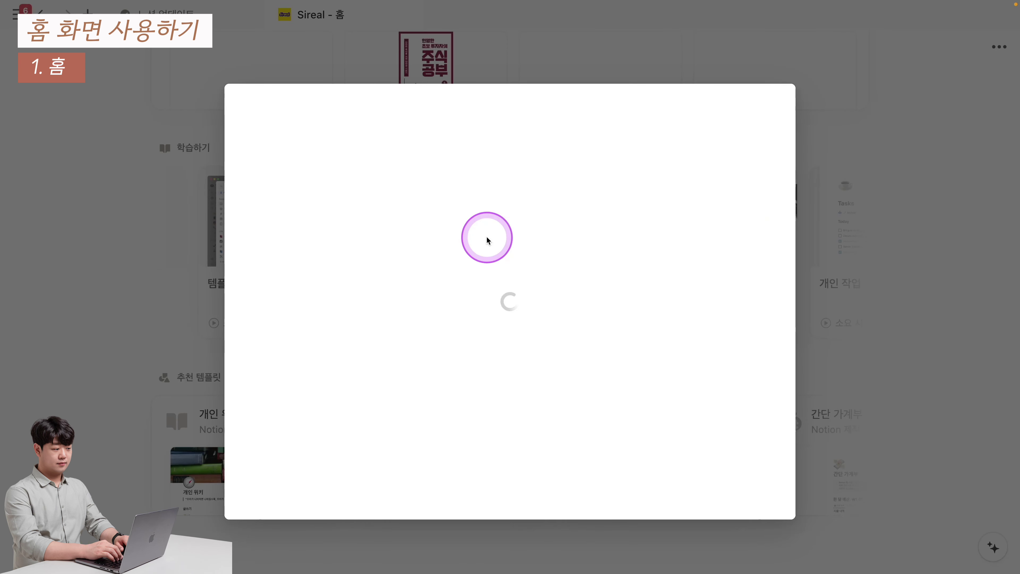
scroll(371, 332, "down", 15)
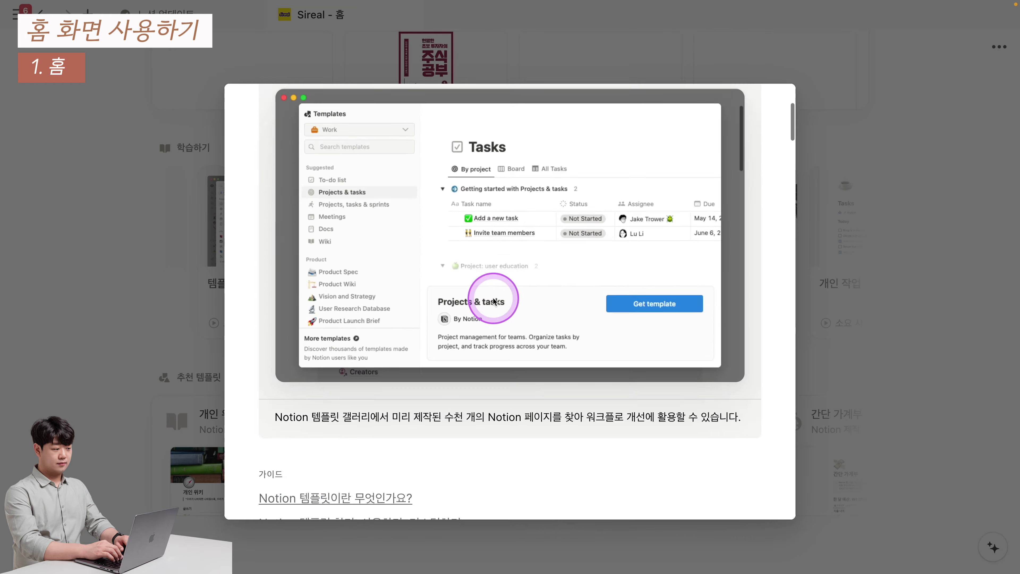
scroll(494, 301, "down", 20)
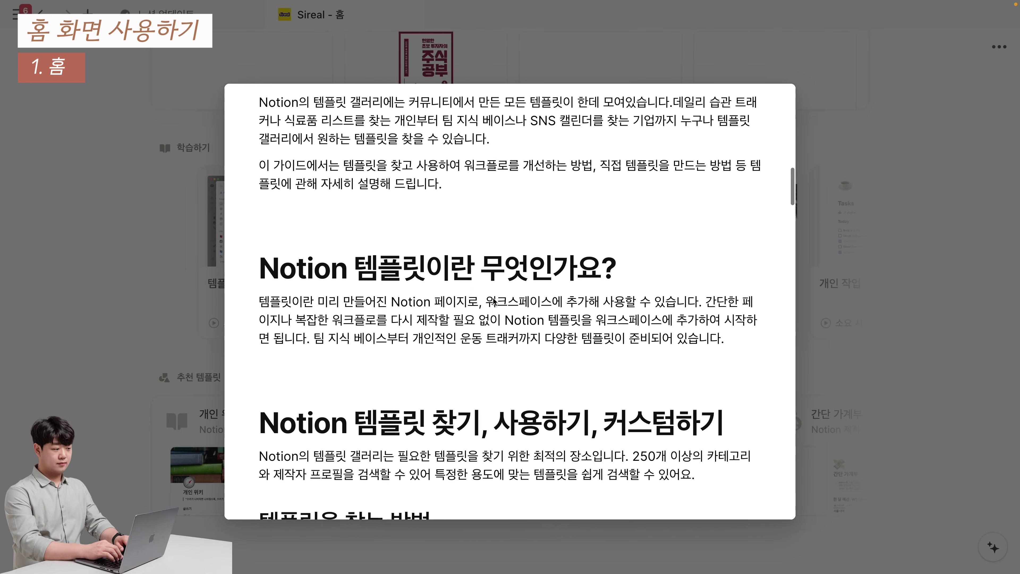
scroll(494, 300, "down", 20)
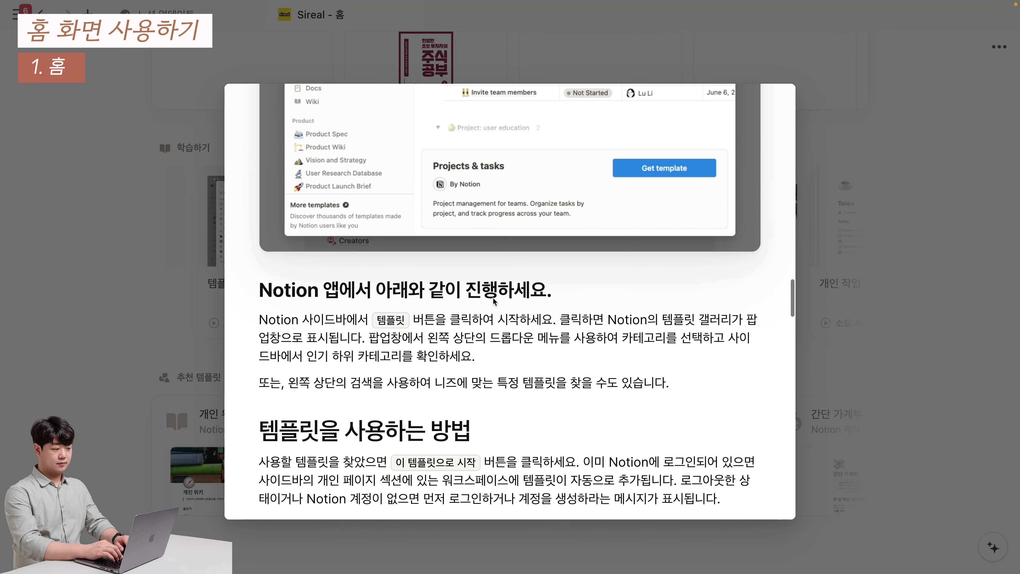
left_click(833, 295)
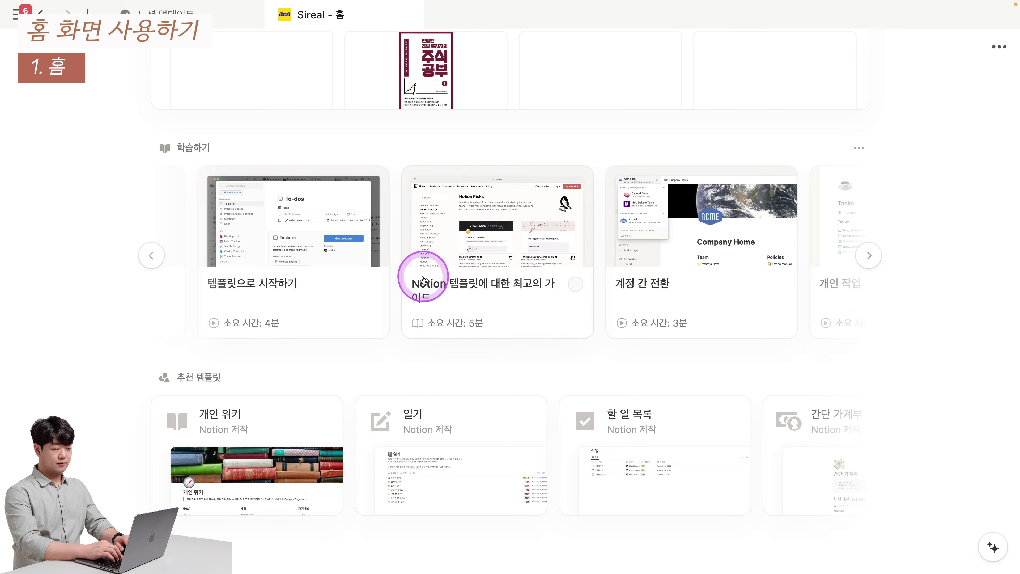
Mark the Notion 템플릿에 대한 최고의 가이드 and 계정 간 전환 cards as completed and hide completed cards in 학습하기
mouse_move(577, 286)
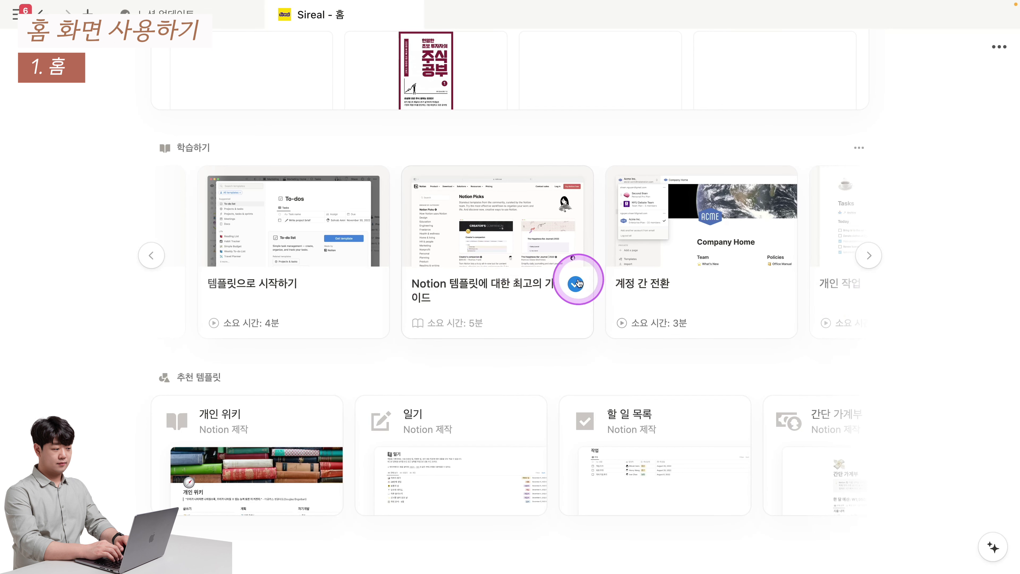
scroll(591, 293, "right", 3)
left_click(646, 284)
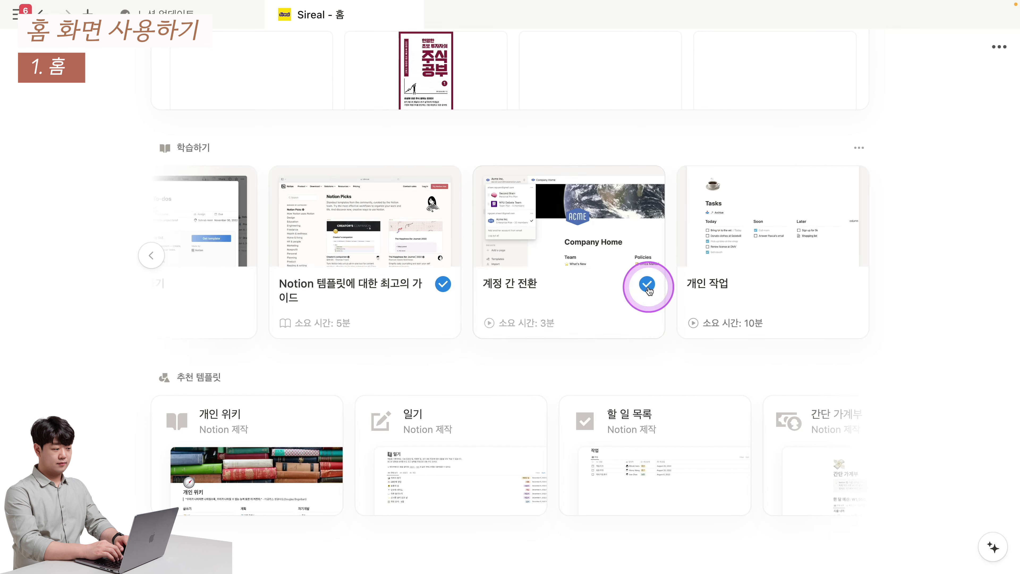
left_click(859, 147)
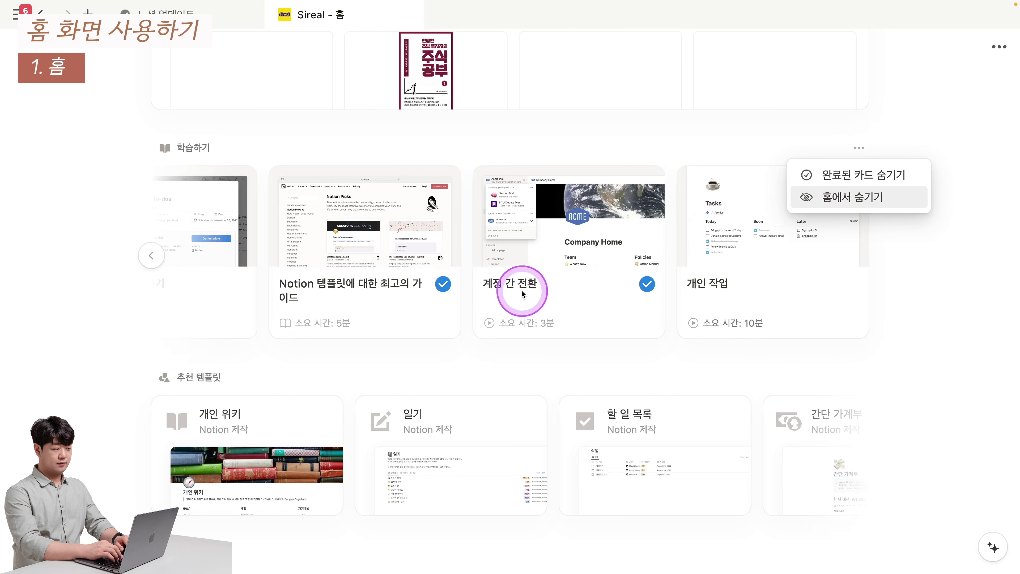
left_click(861, 176)
Explore more templates from the 추천 템플릿 section, browse the template categories and close the gallery
scroll(599, 257, "down", 2)
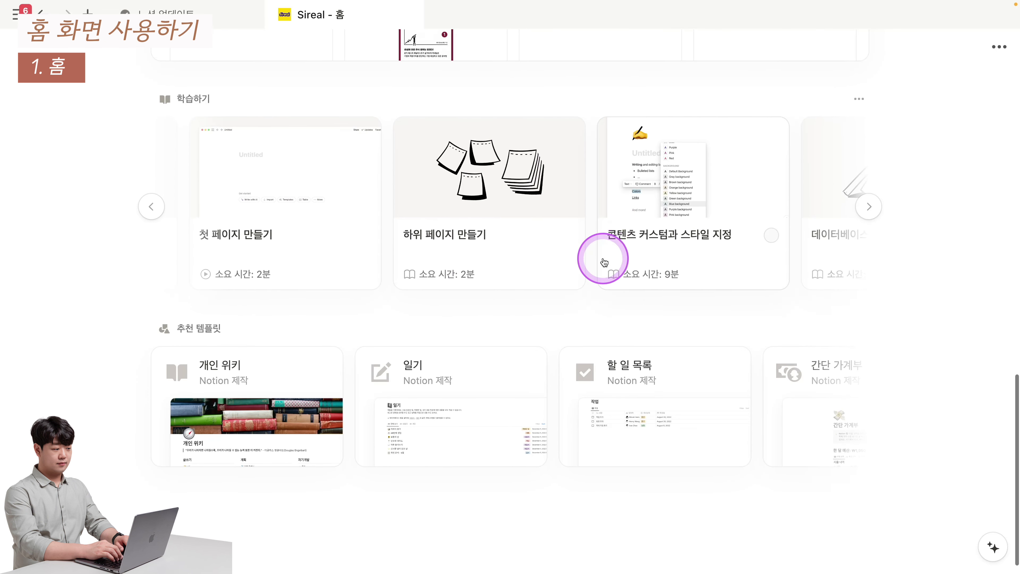
left_click(861, 322)
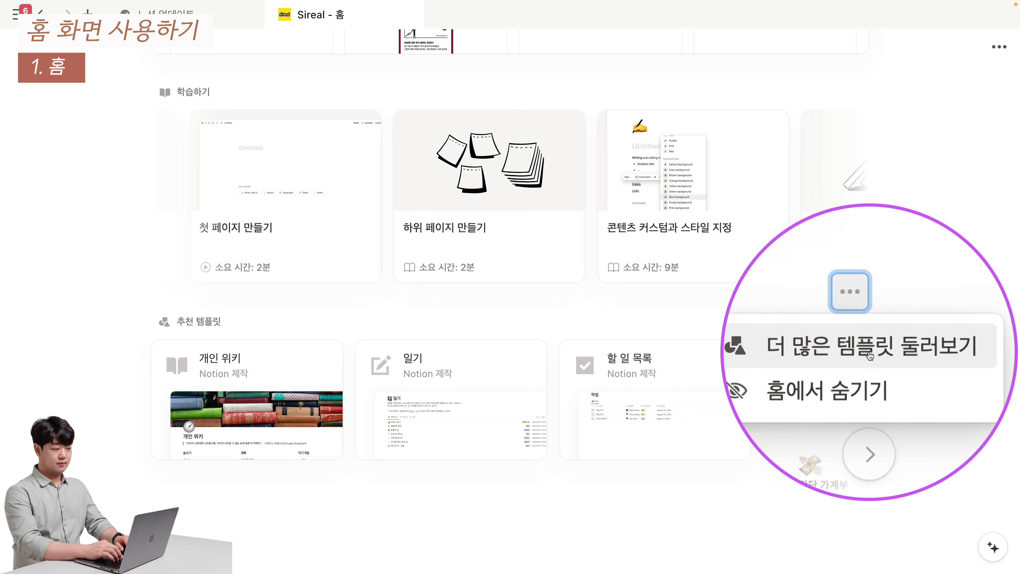
left_click(869, 349)
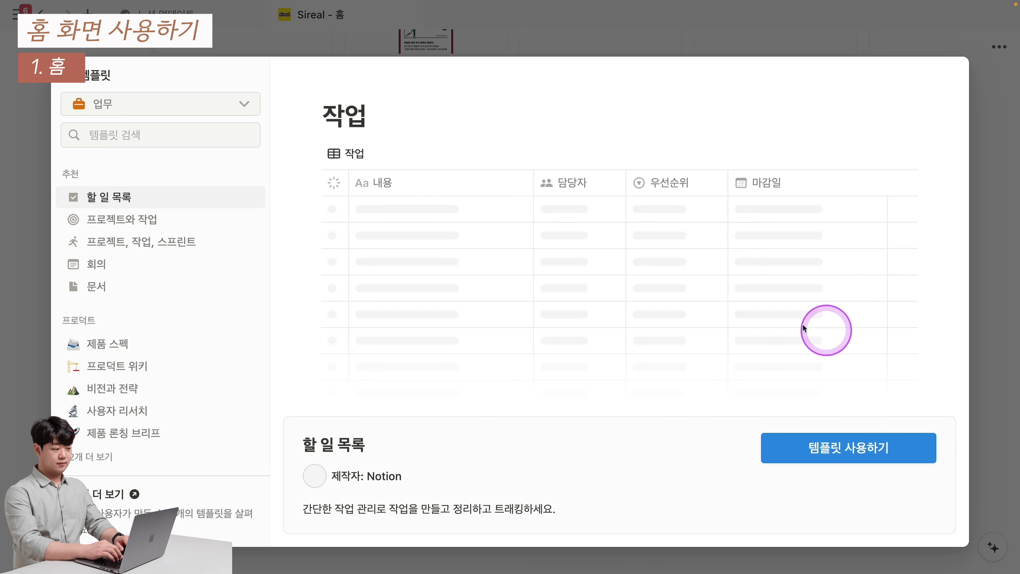
scroll(189, 286, "down", 3)
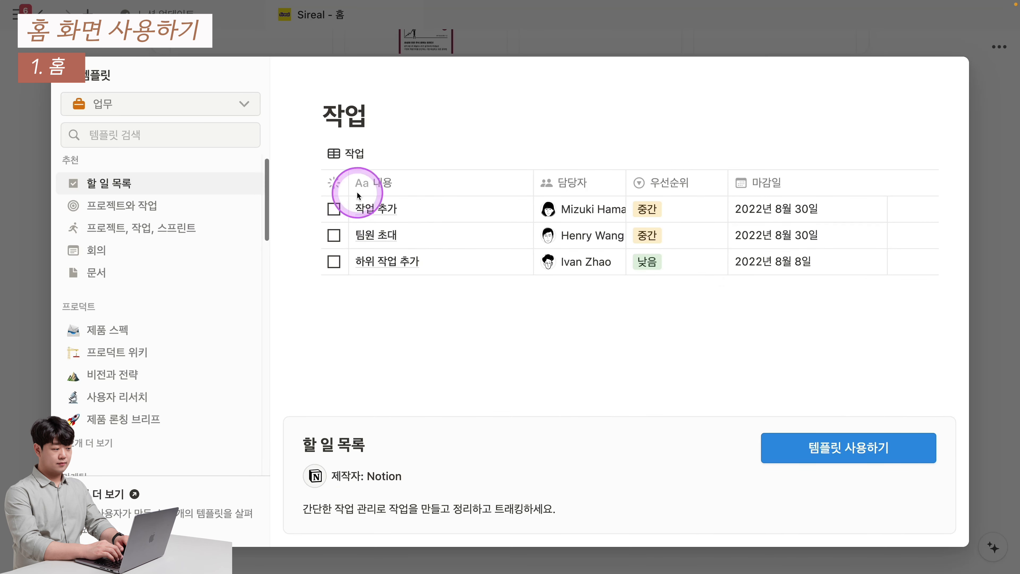
scroll(144, 342, "down", 5)
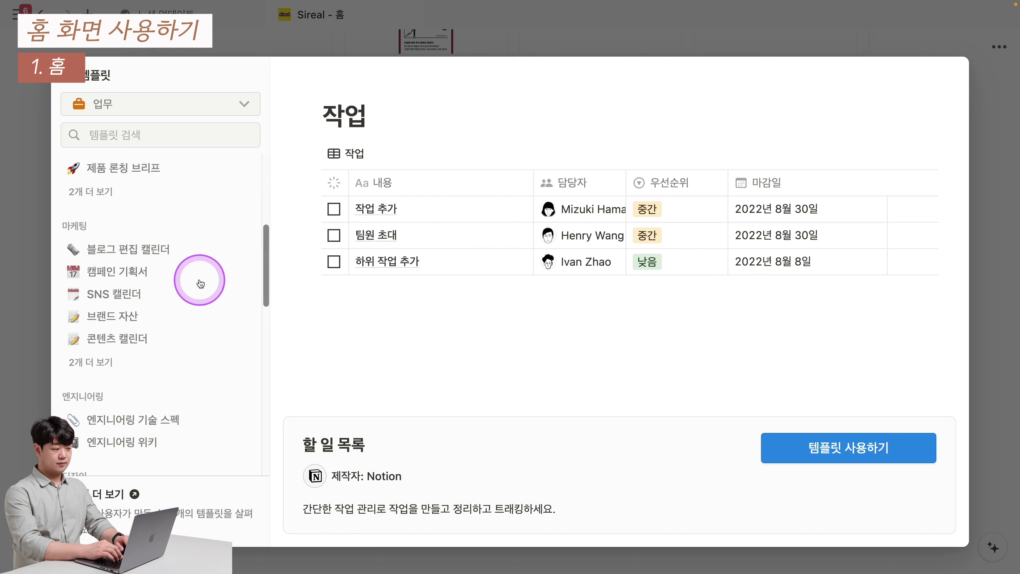
left_click(200, 278)
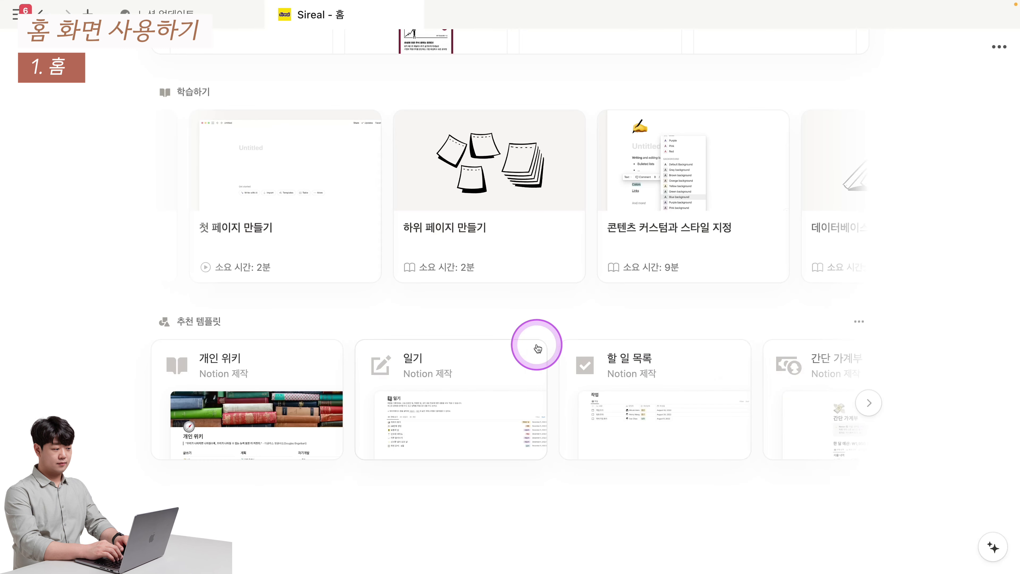
Open the 노션 업데이트 page and go to the inbox filter item under 소소한 UI/UX 업데이트
scroll(538, 322, "up", 10)
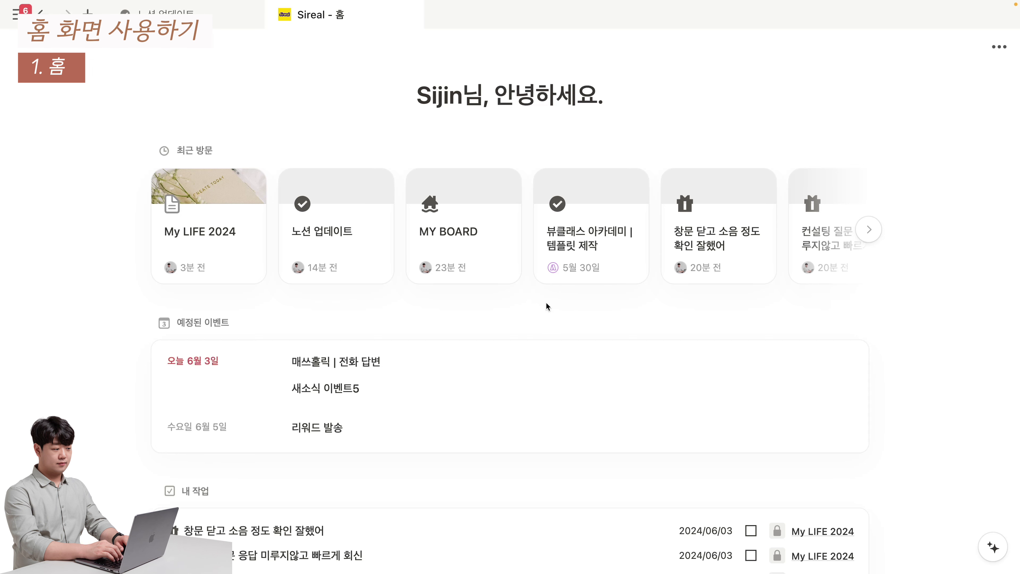
left_click(291, 263)
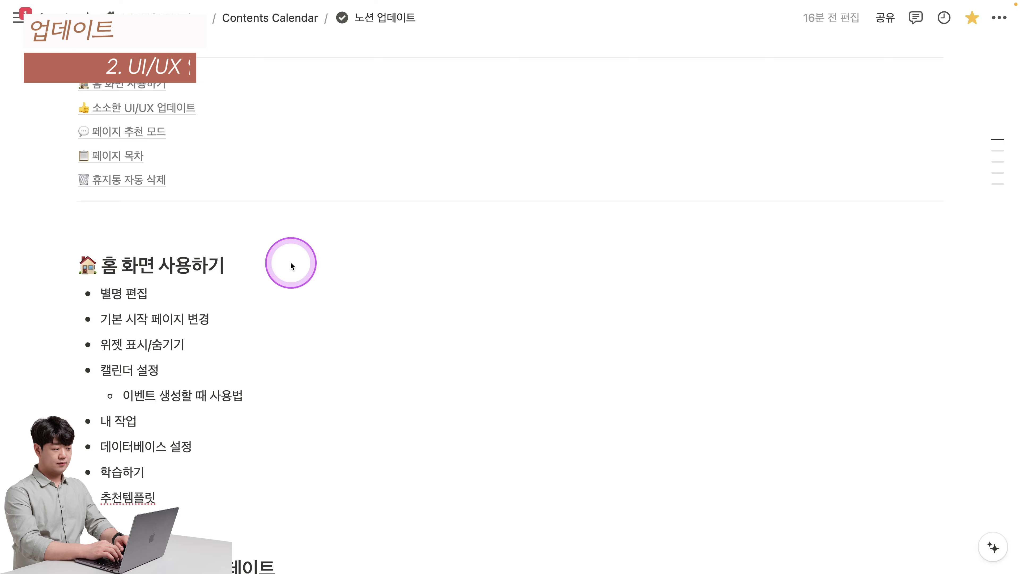
scroll(291, 264, "down", 8)
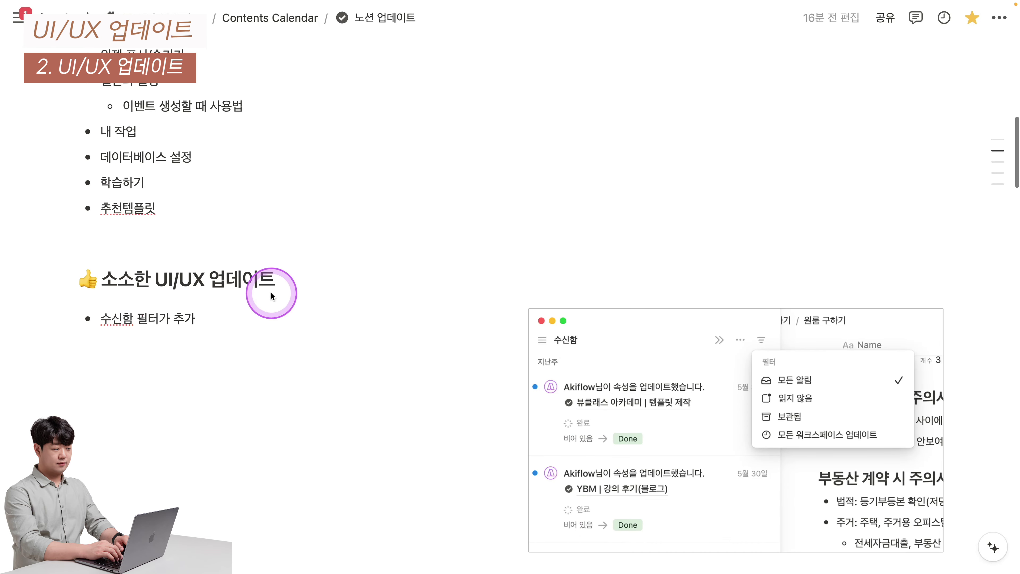
scroll(268, 299, "down", 2)
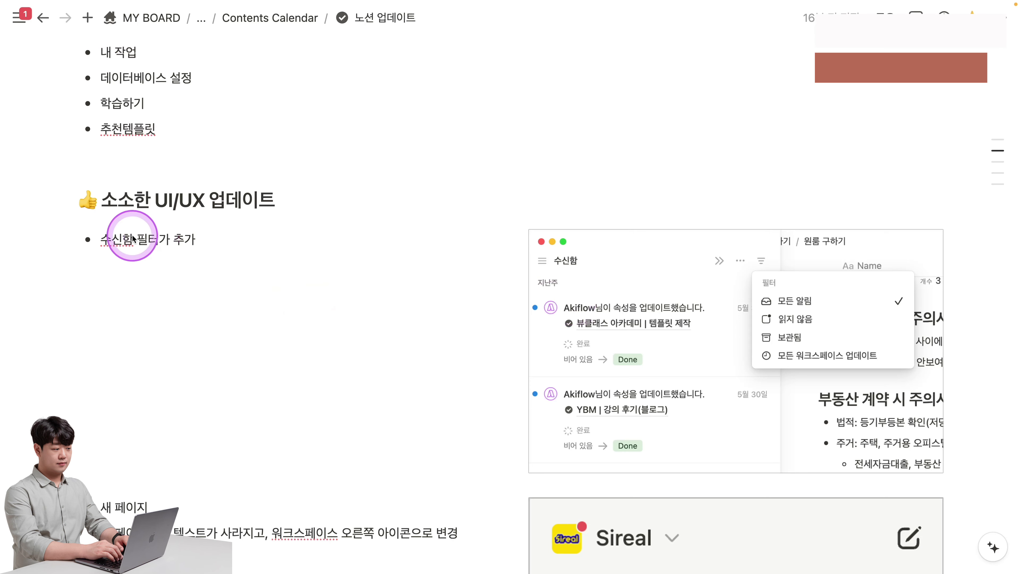
left_click(184, 240)
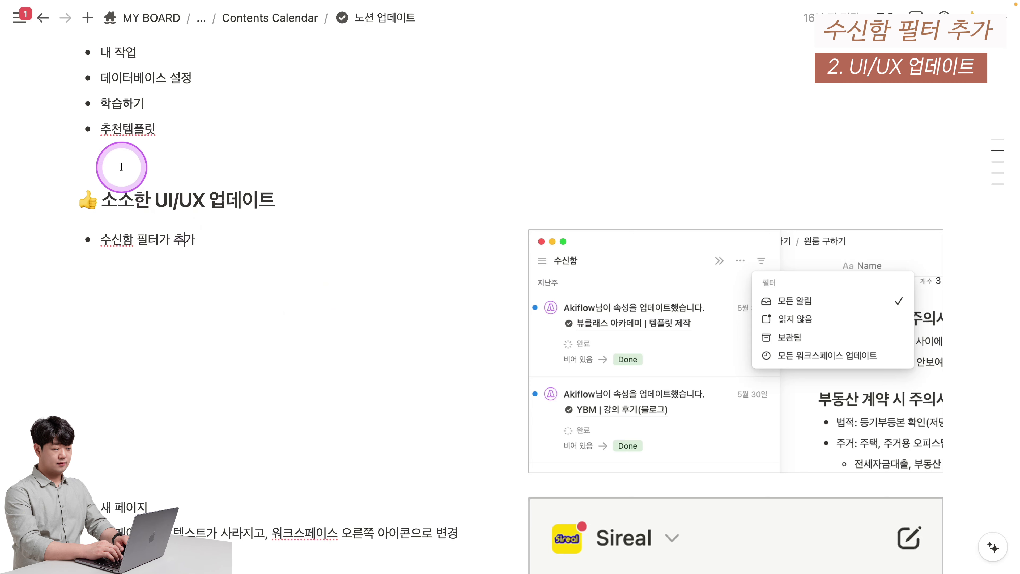
Show the sidebar with the favorites collapsed, open the inbox and check its notification filter options
key("super+backslash")
left_click(32, 155)
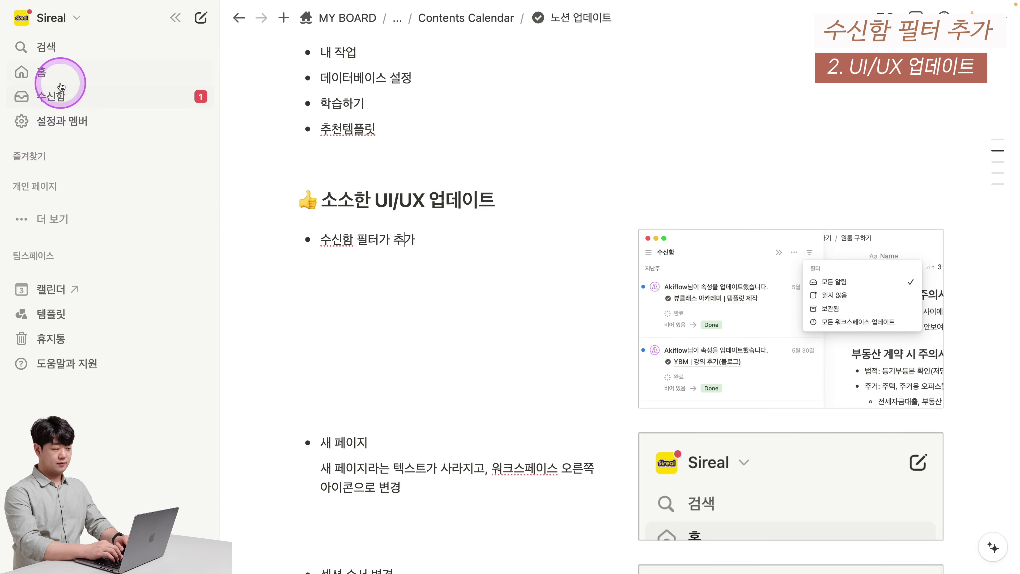
left_click(70, 96)
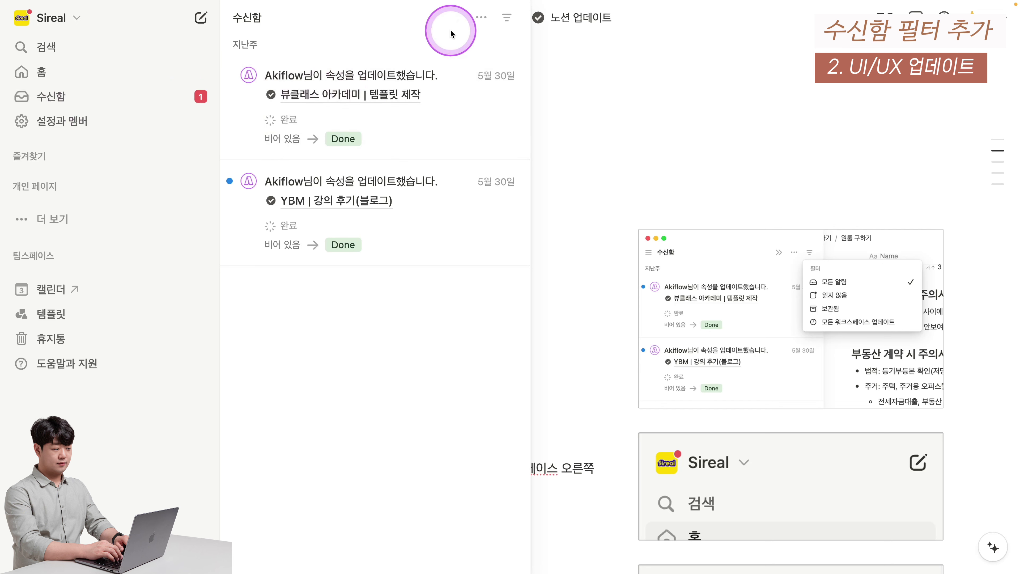
left_click(520, 20)
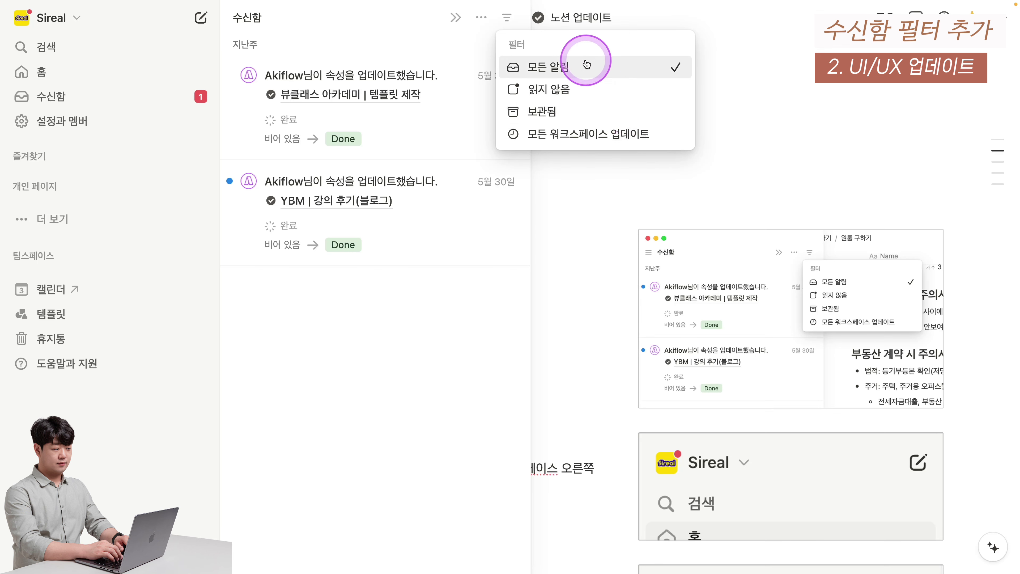
left_click(482, 18)
Mark all inbox notifications as read
left_click(482, 19)
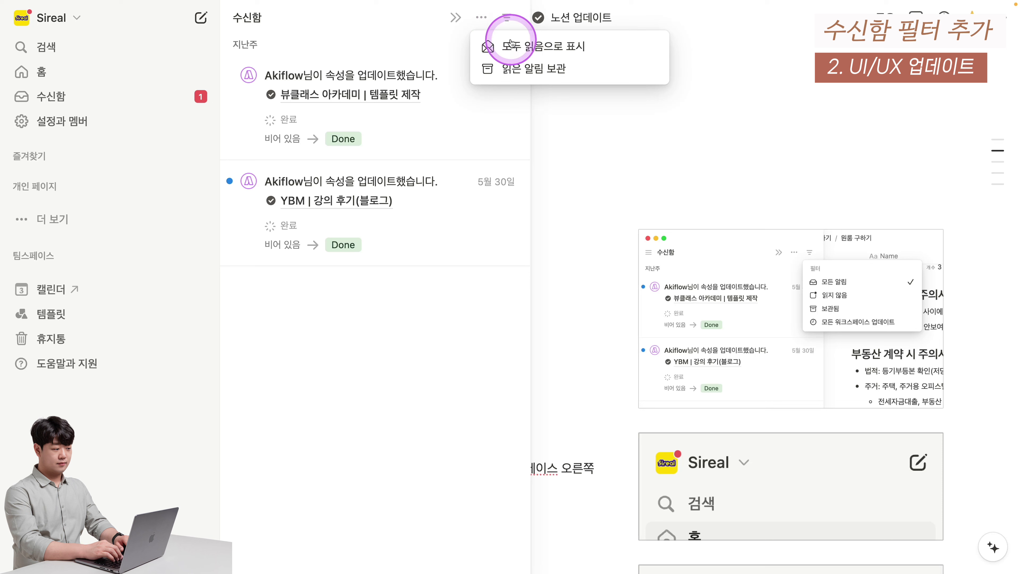
left_click(518, 46)
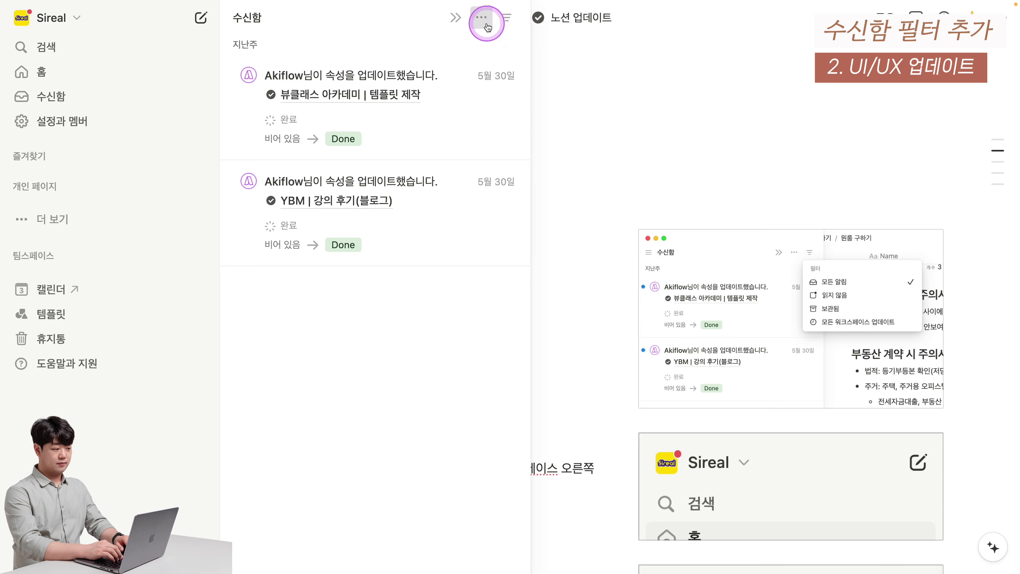
Archive all the inbox notifications and close the inbox
left_click(482, 19)
left_click(509, 64)
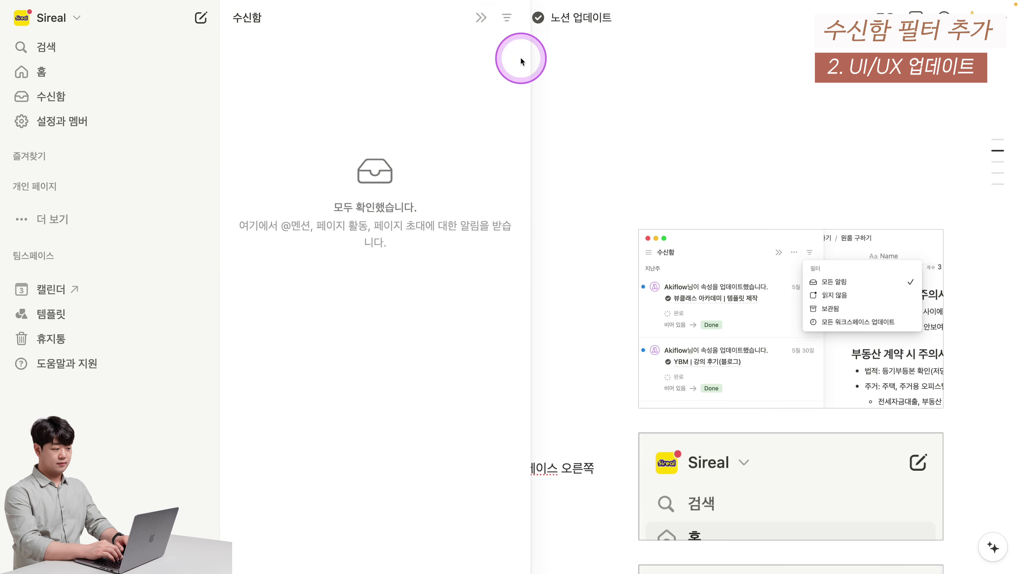
left_click(137, 102)
Go to the 새 페이지 item on the update page, create a new private page and title it 개인 페이지
scroll(428, 257, "down", 3)
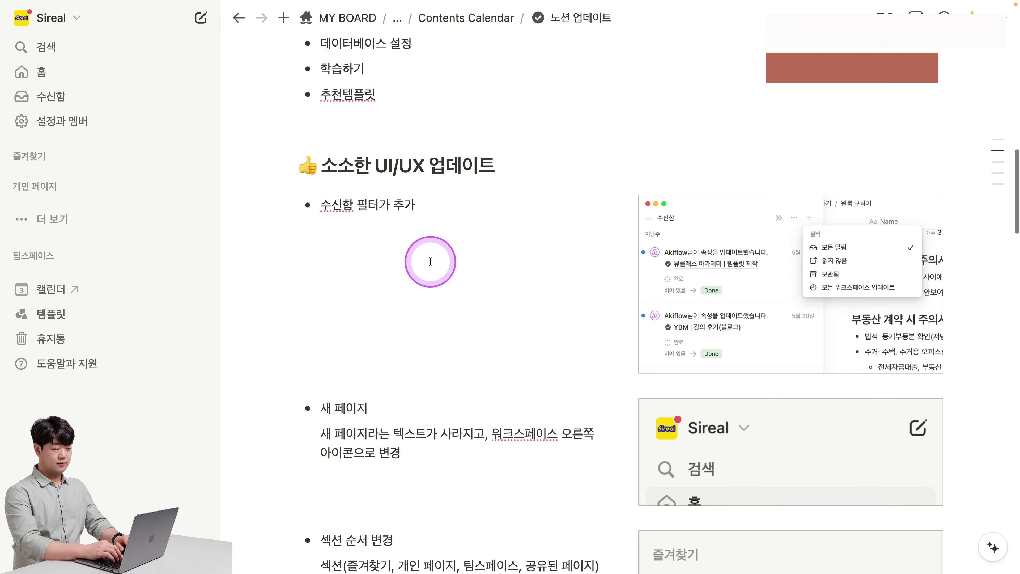
scroll(398, 346, "down", 1)
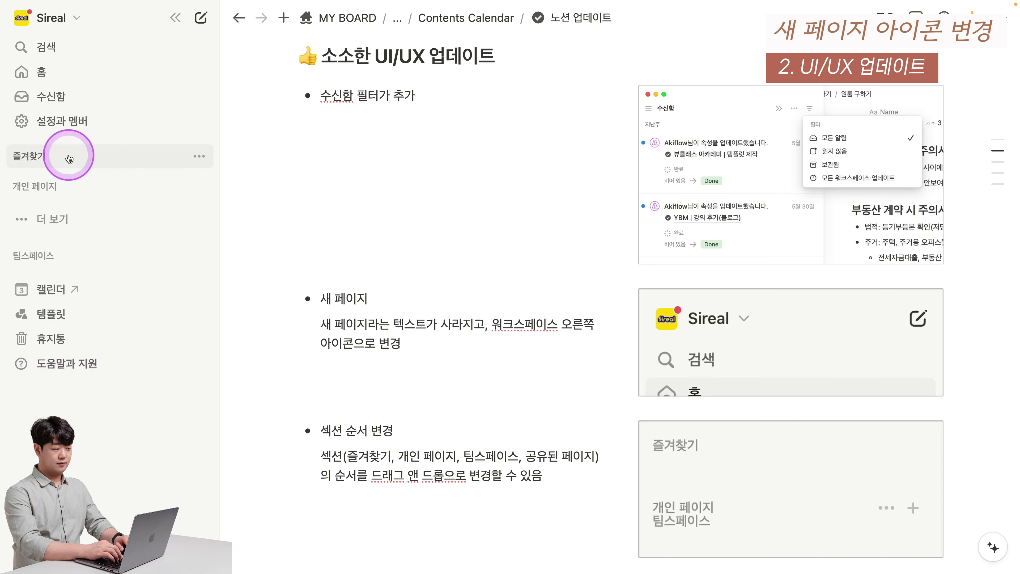
left_click_drag(69, 159, 37, 142)
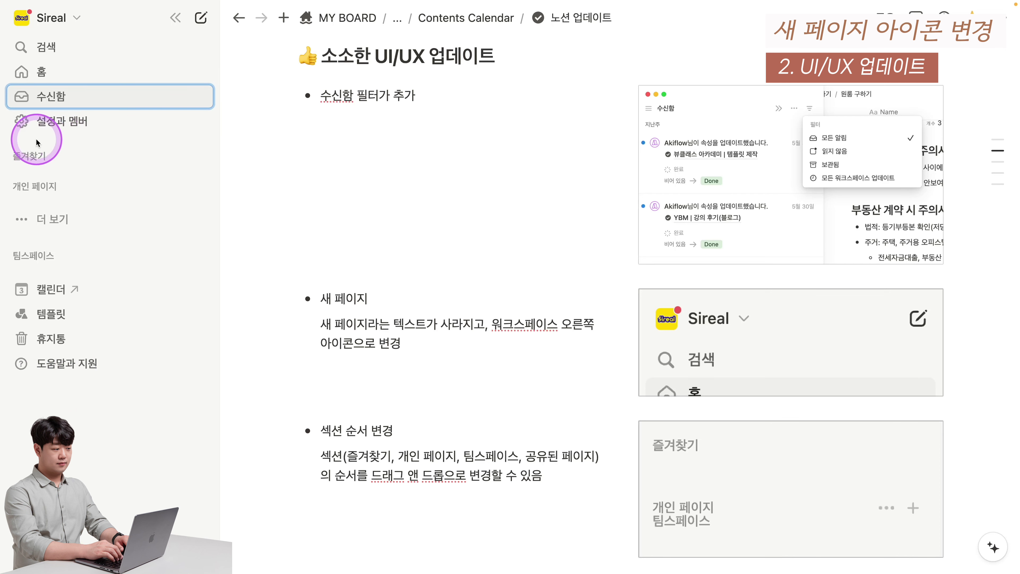
left_click(201, 18)
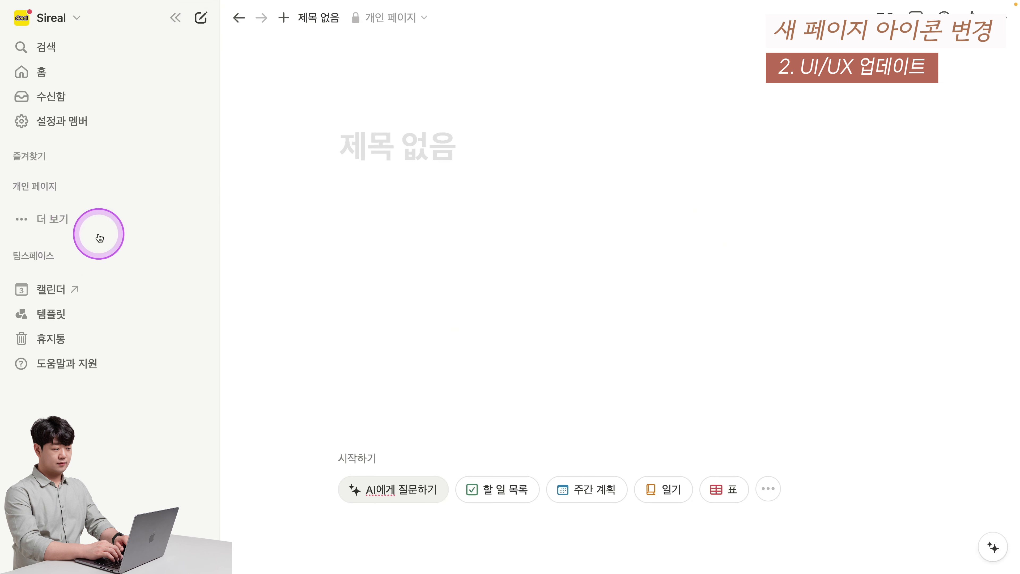
type("개인 페이지")
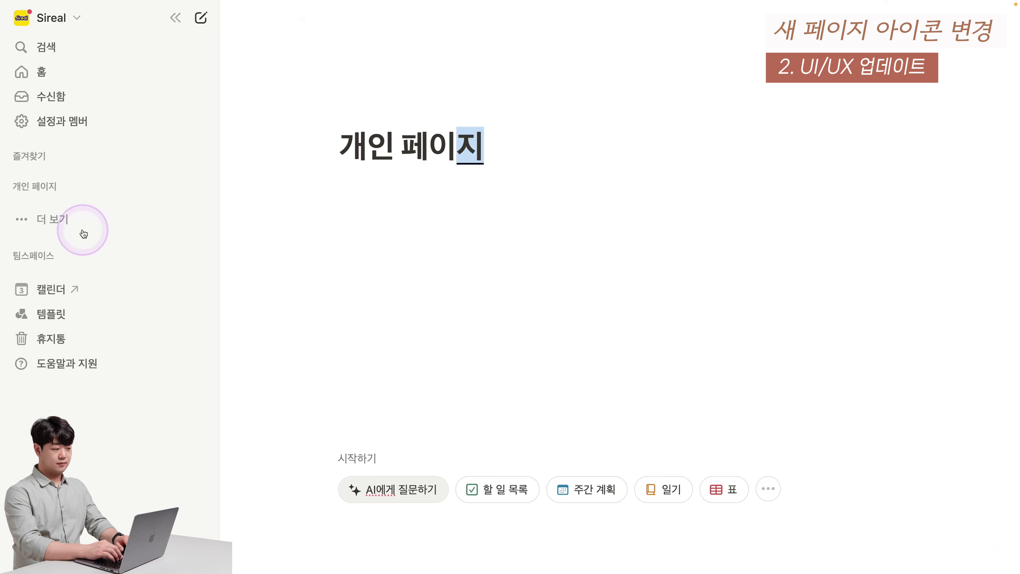
left_click(89, 220)
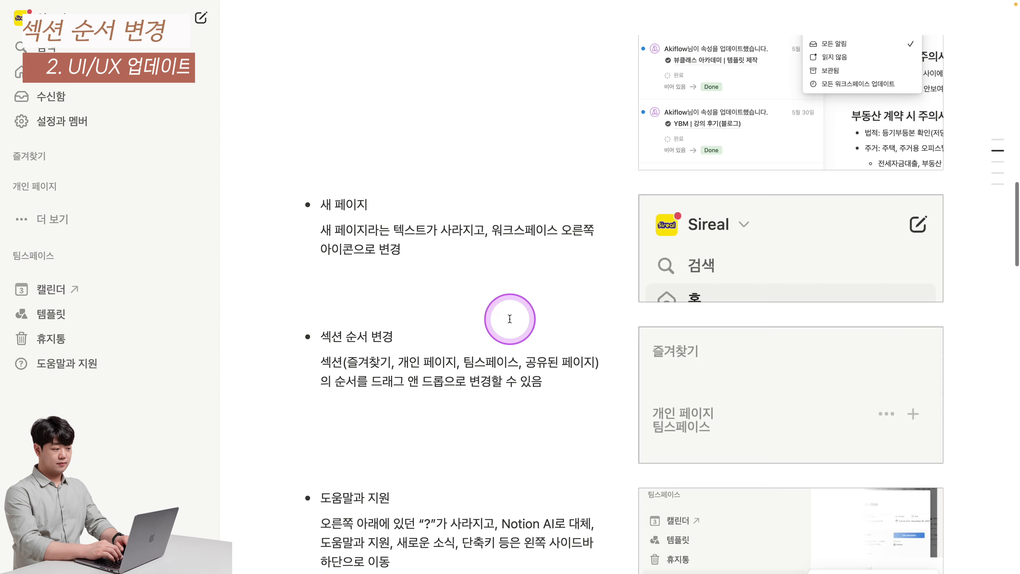
In the sidebar, move the 즐겨찾기 section below 개인 페이지 and put it back above it
scroll(501, 326, "down", 2)
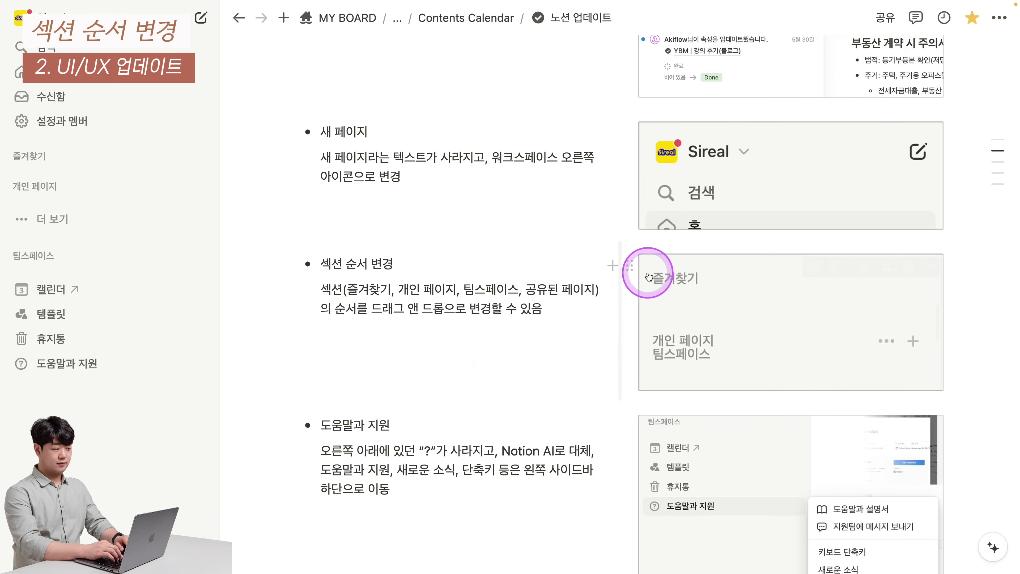
mouse_move(46, 190)
left_mouse_down()
mouse_move(47, 167)
mouse_move(41, 189)
mouse_move(18, 205)
mouse_move(41, 151)
mouse_move(38, 212)
mouse_move(38, 155)
mouse_move(38, 191)
left_mouse_up()
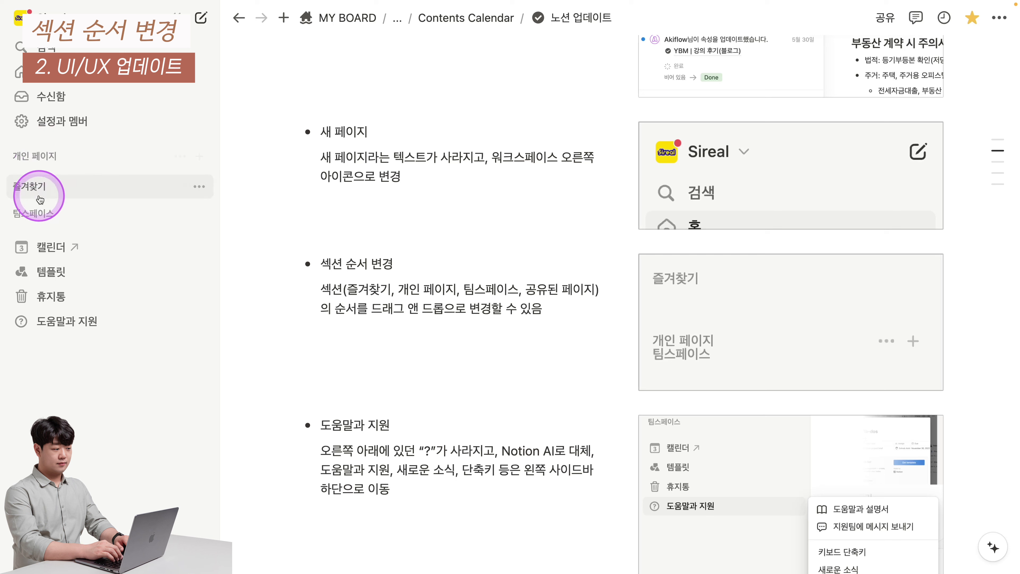
left_click(39, 186)
left_click_drag(40, 185, 46, 157)
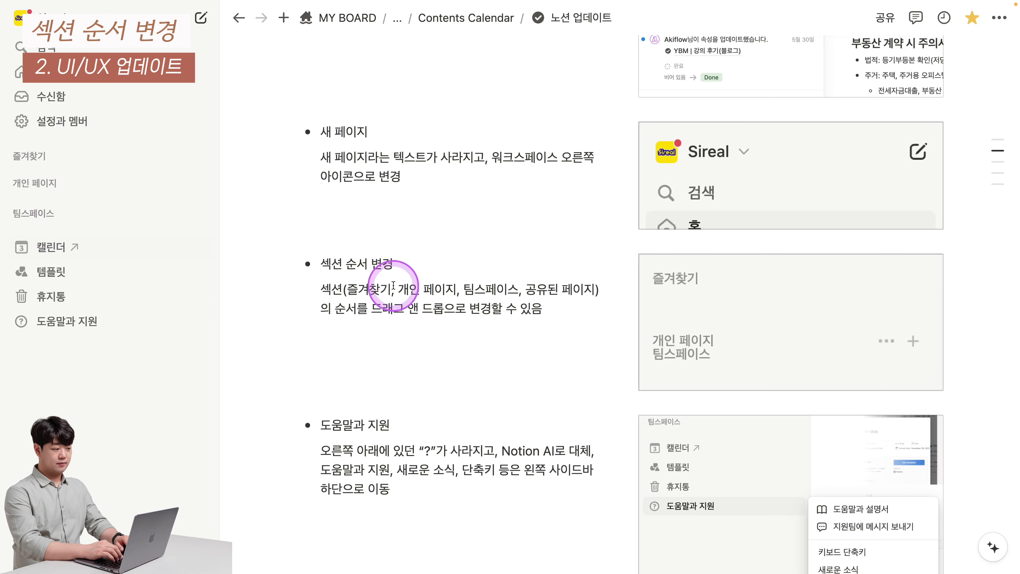
Go to the 도움말과 지원 item, look over the sidebar's 도움말과 지원 options including 키보드 단축키 and 새로운 소식, and close them
scroll(405, 289, "down", 5)
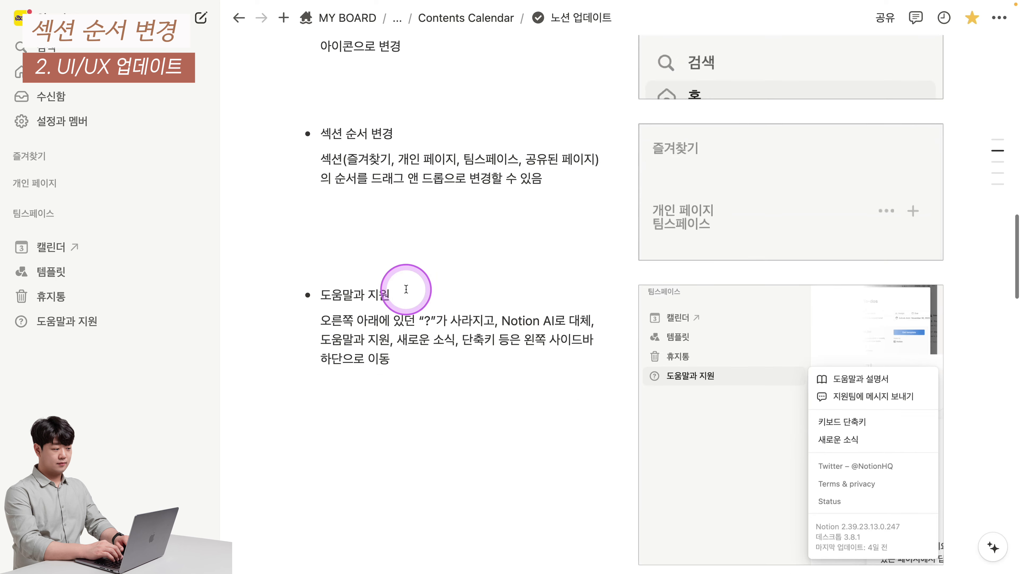
scroll(406, 288, "down", 1)
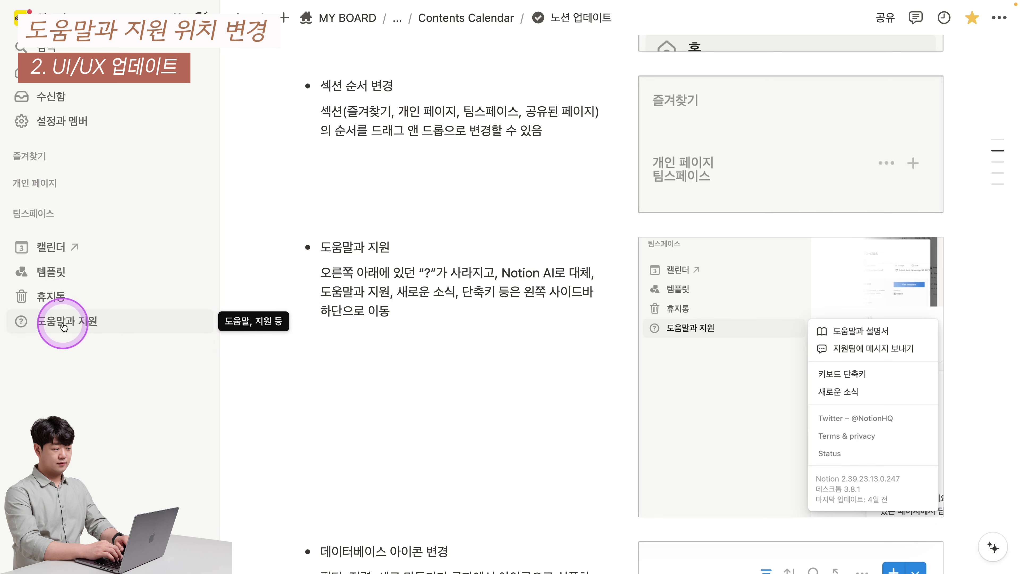
left_click(63, 327)
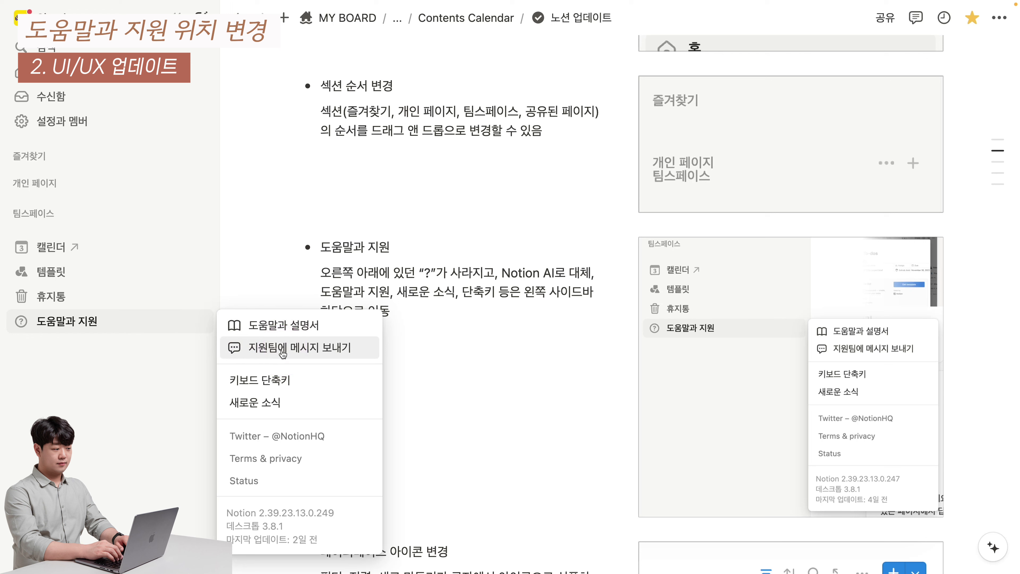
left_click(275, 381)
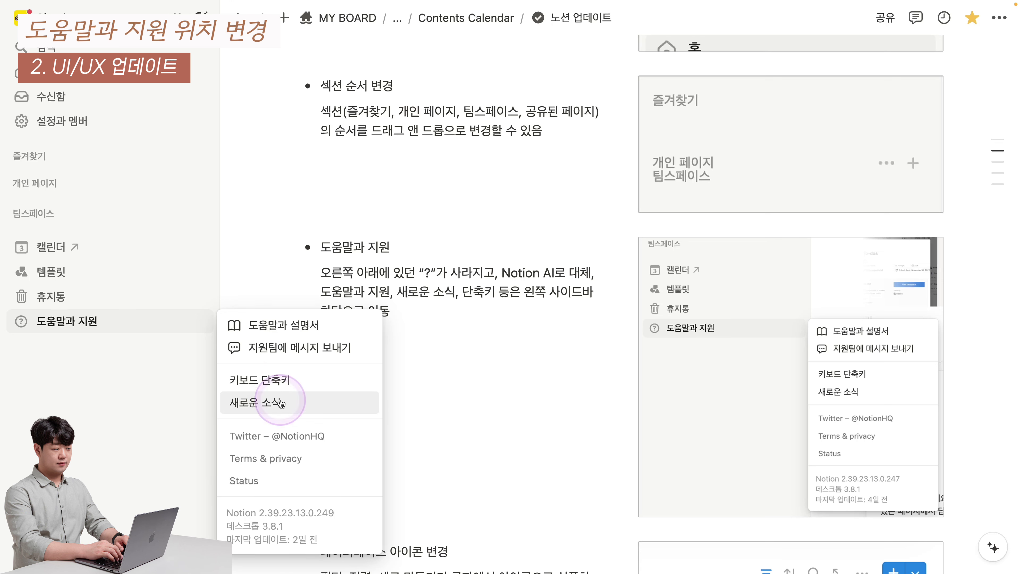
left_click(433, 389)
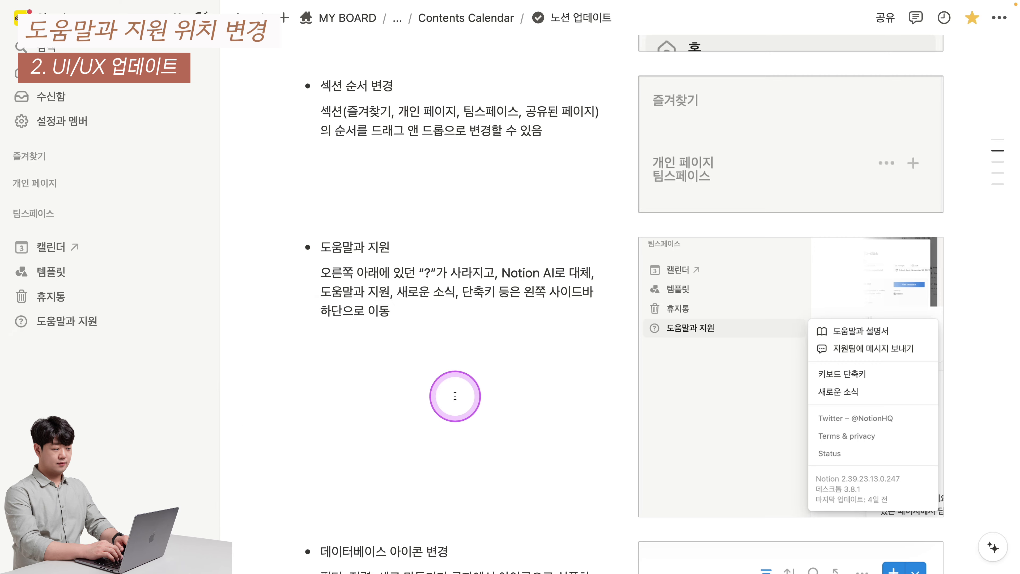
Insert an inline database under the description of the 데이터베이스 아이콘 변경 item
scroll(442, 388, "down", 5)
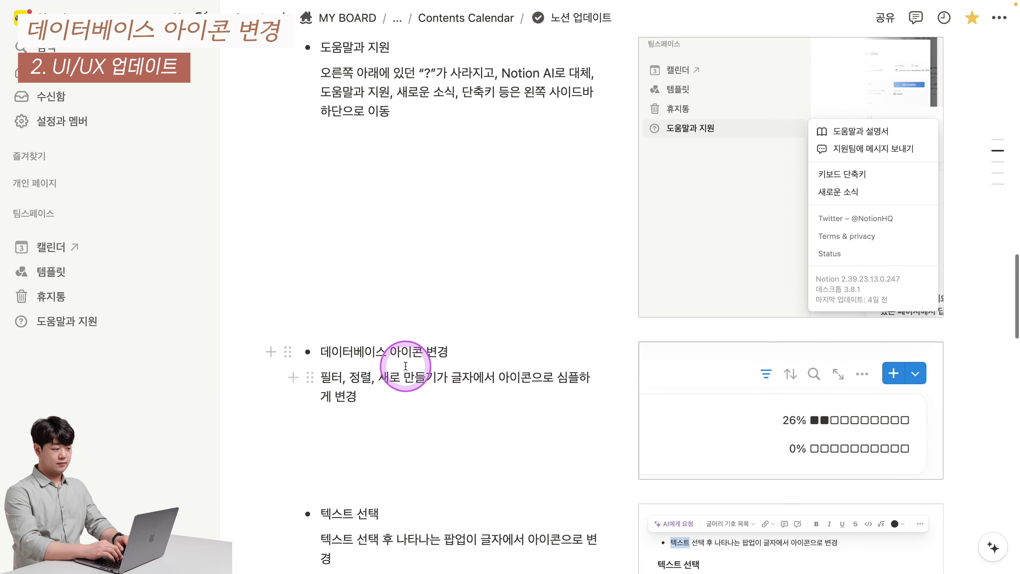
left_click(375, 412)
type("/")
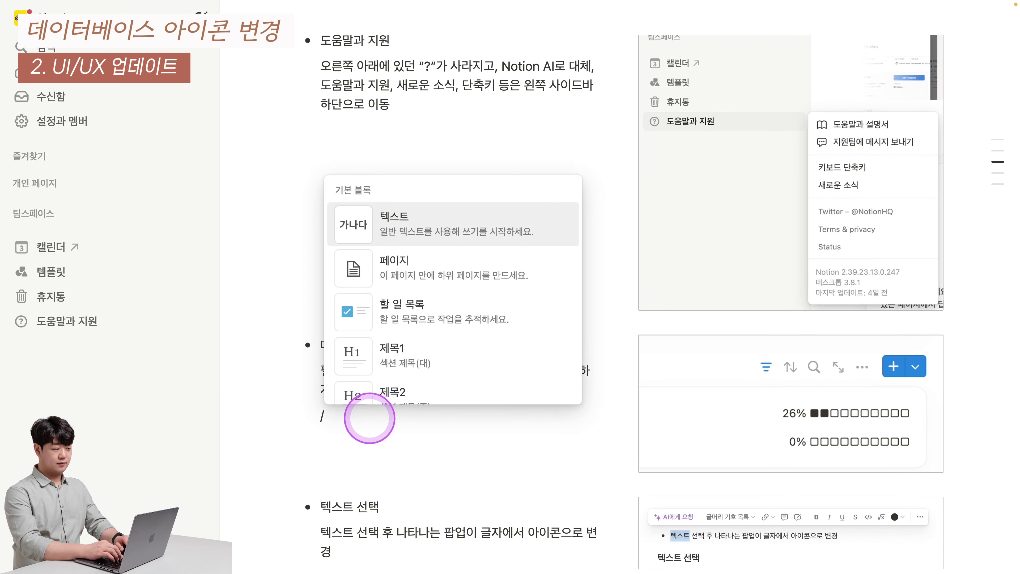
type("인라인")
key("Return")
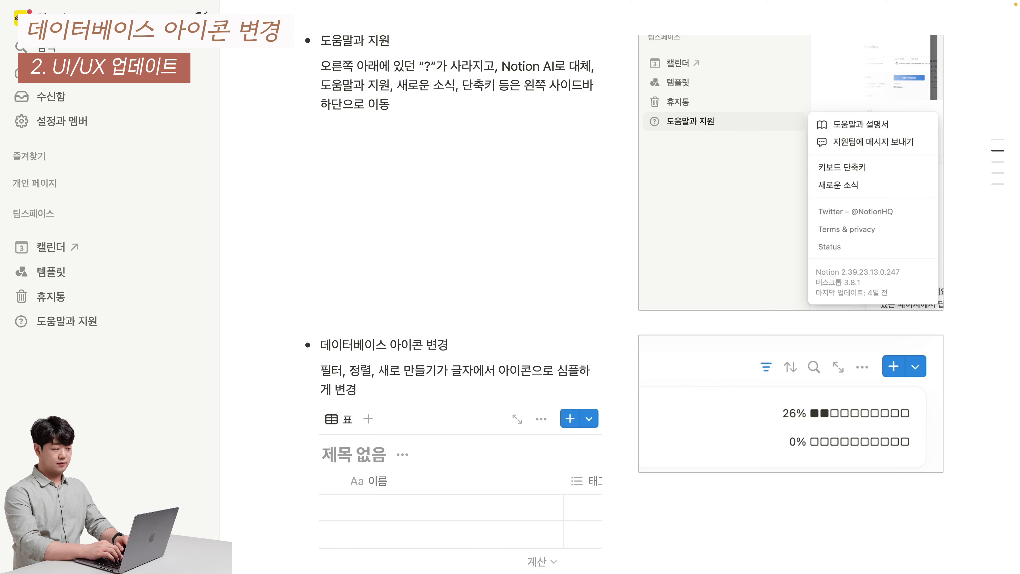
Examine the new inline database's header icons and its view options, and close the options
left_click(518, 419)
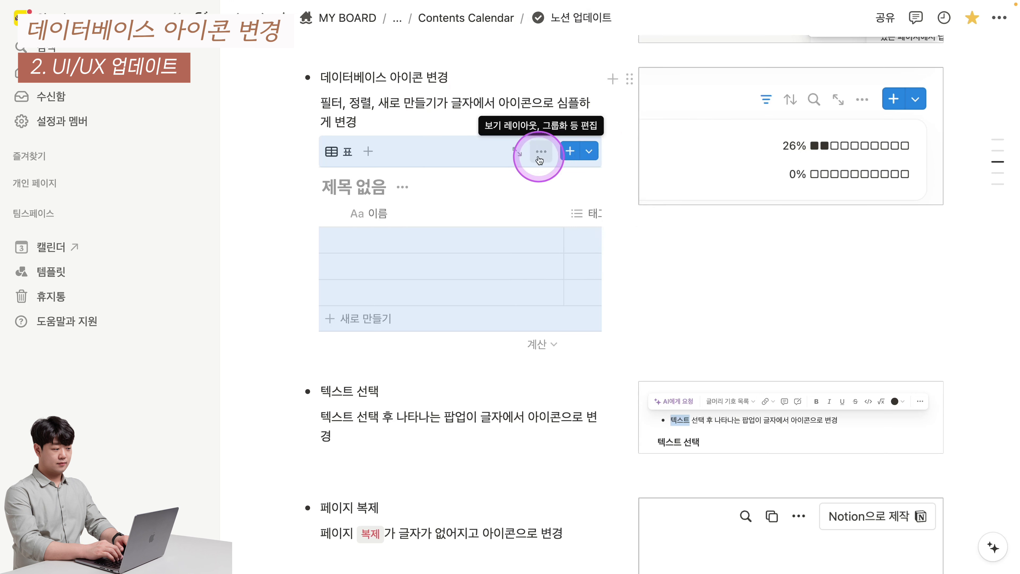
left_click(541, 152)
left_click(671, 302)
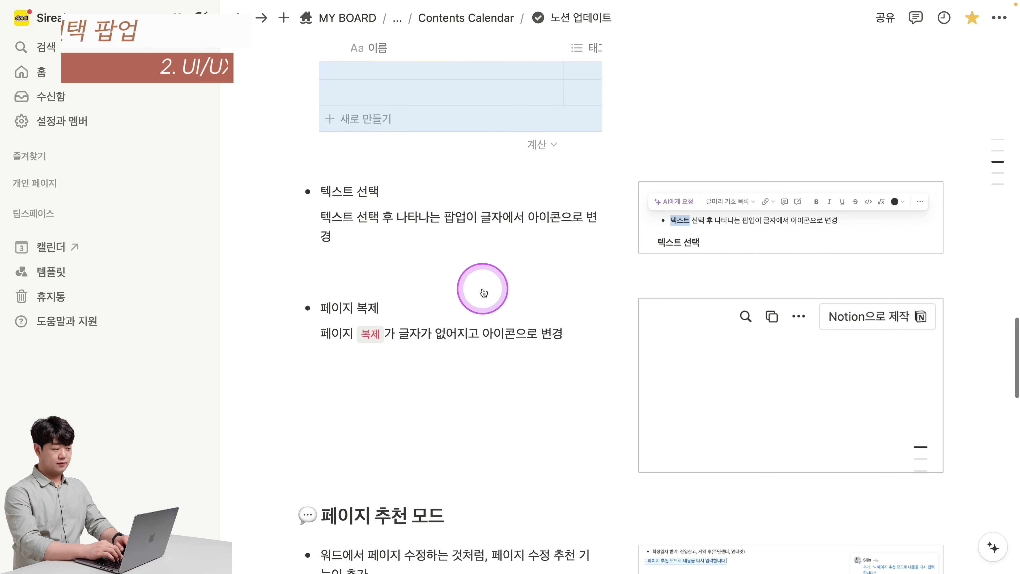
Color the words 텍스트 선택 후 나타 in the 텍스트 선택 item's description 주황색, and change them to 보라색
scroll(454, 261, "up", 1)
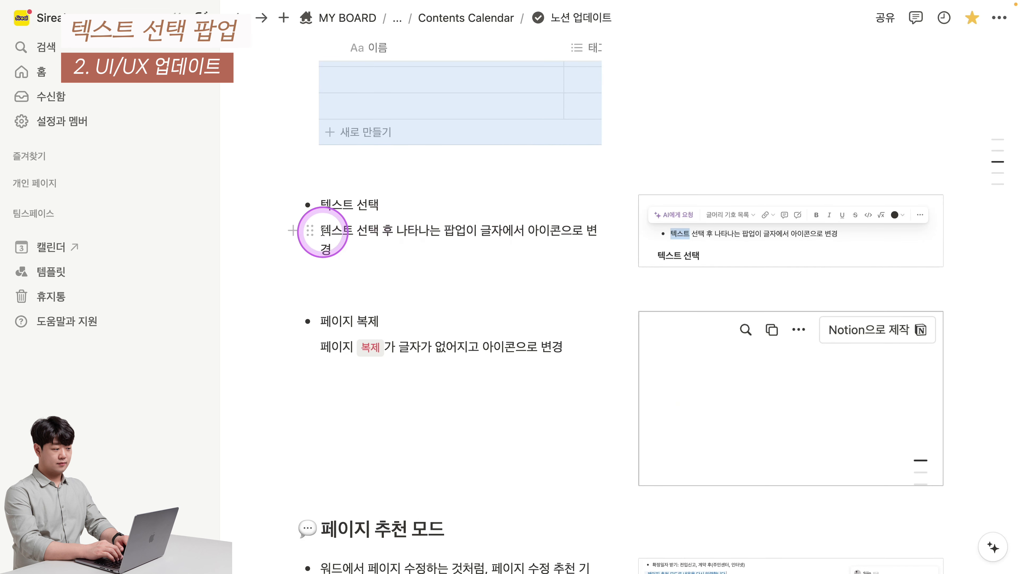
left_click_drag(324, 232, 418, 231)
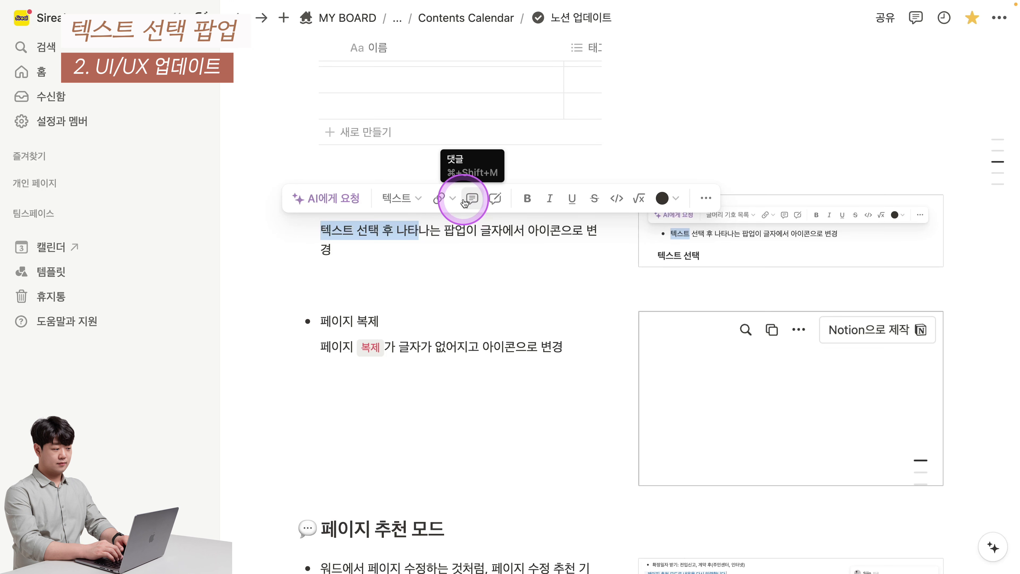
left_click(663, 198)
left_click(682, 321)
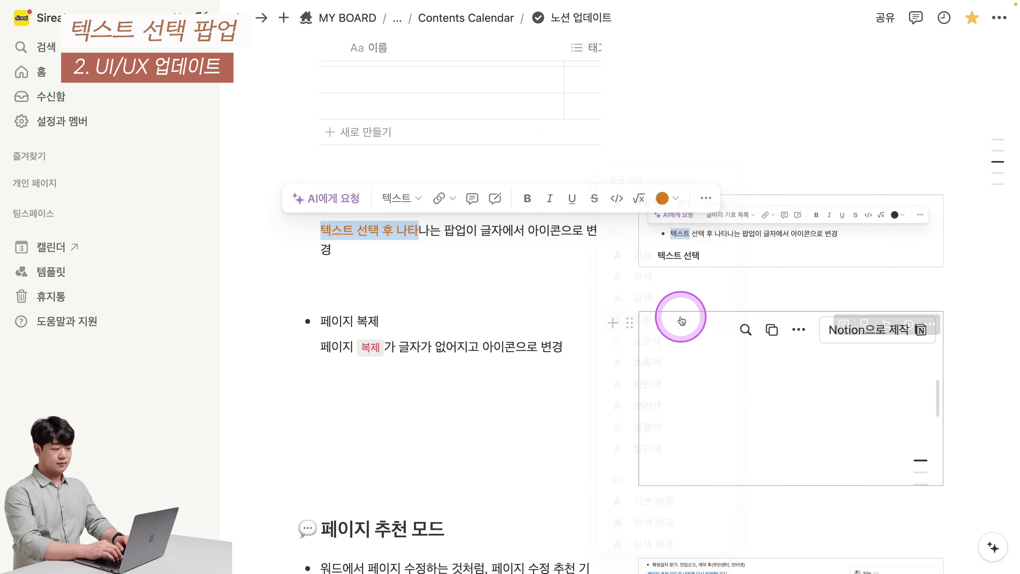
left_click(663, 199)
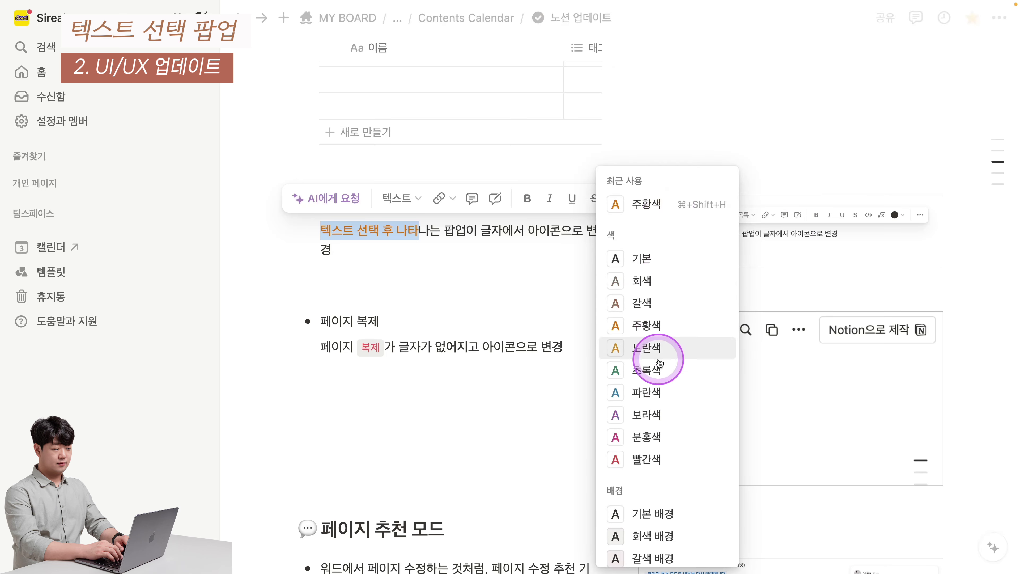
left_click(684, 415)
Apply 주황색 배경 to the selected words and replace it with another background color
left_click(671, 193)
scroll(684, 402, "down", 4)
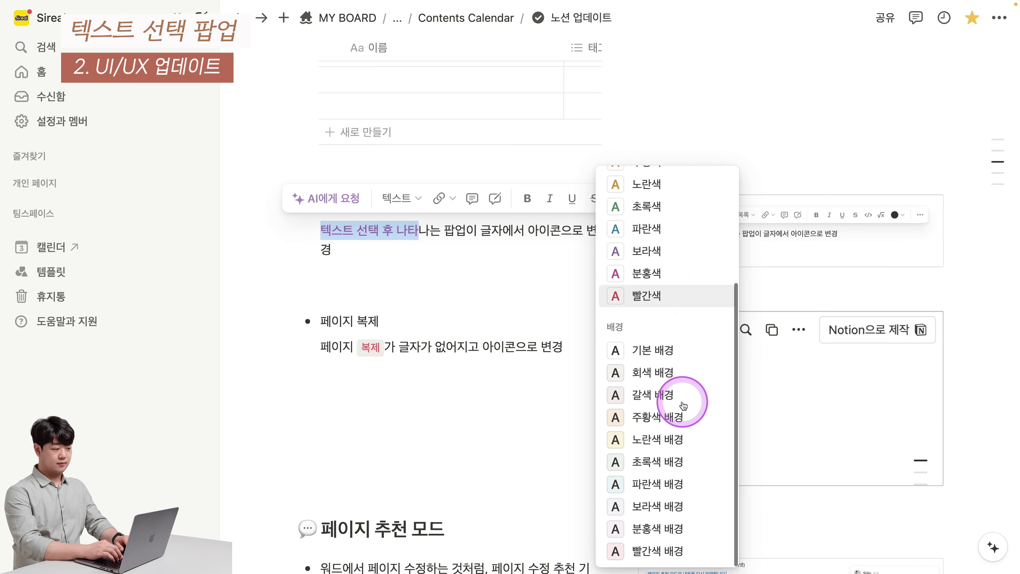
left_click(681, 416)
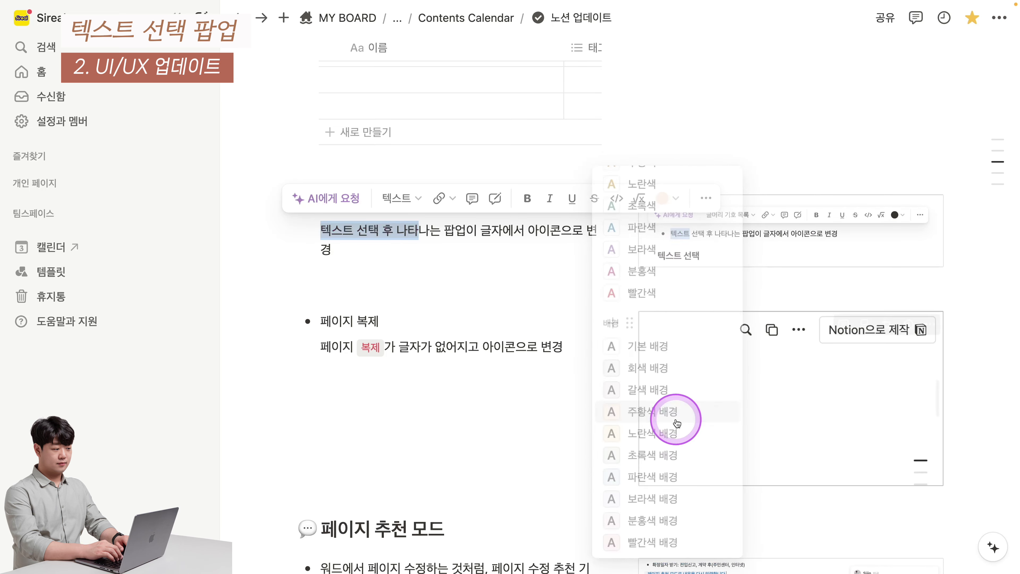
left_click(672, 208)
scroll(659, 474, "down", 2)
left_click(664, 484)
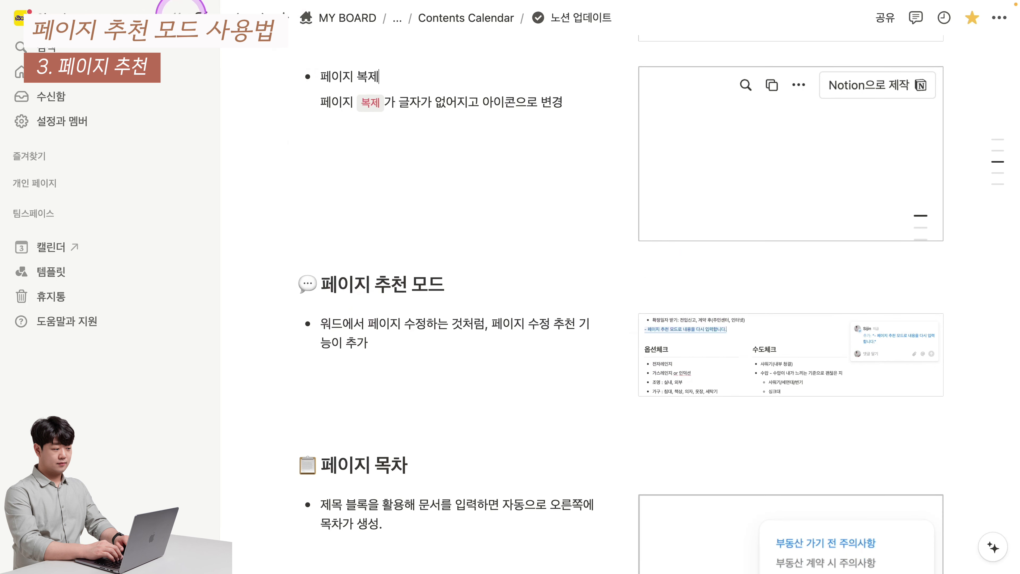
Hide the sidebar, go to the 페이지 추천 모드 section and turn on 추천 모드 편집 for the page
key("super+backslash")
scroll(491, 237, "down", 3)
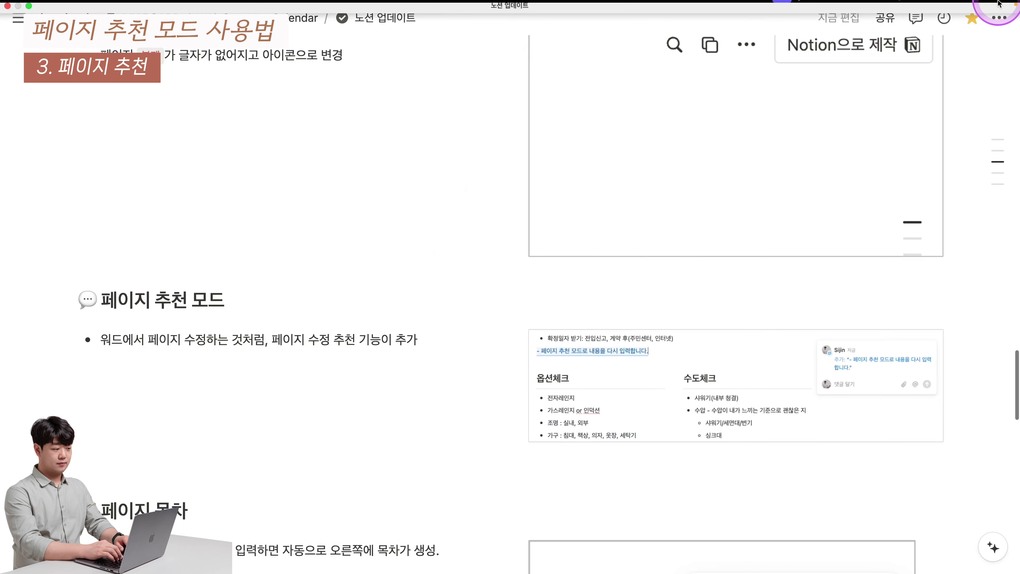
left_click(1000, 19)
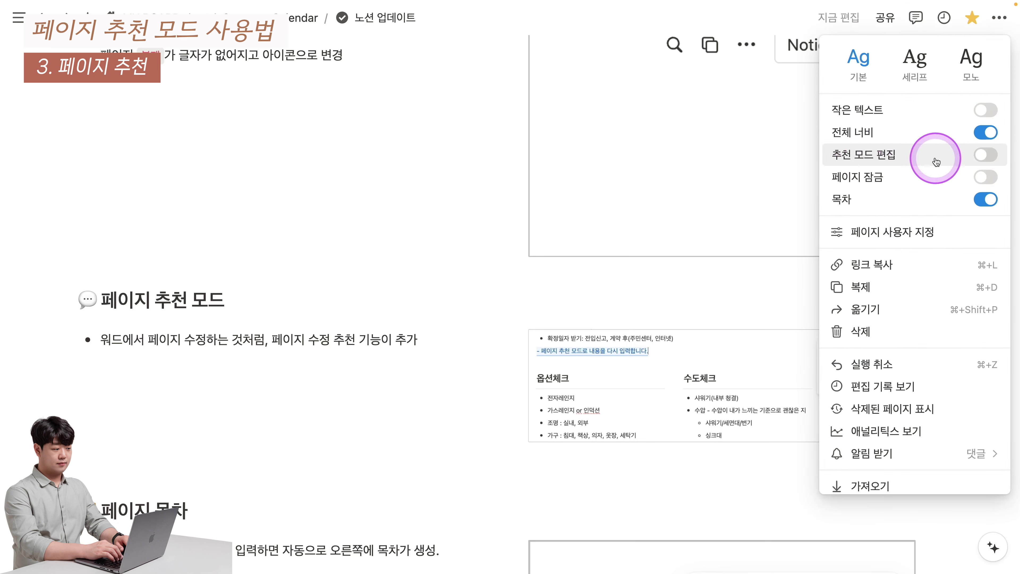
left_click(917, 163)
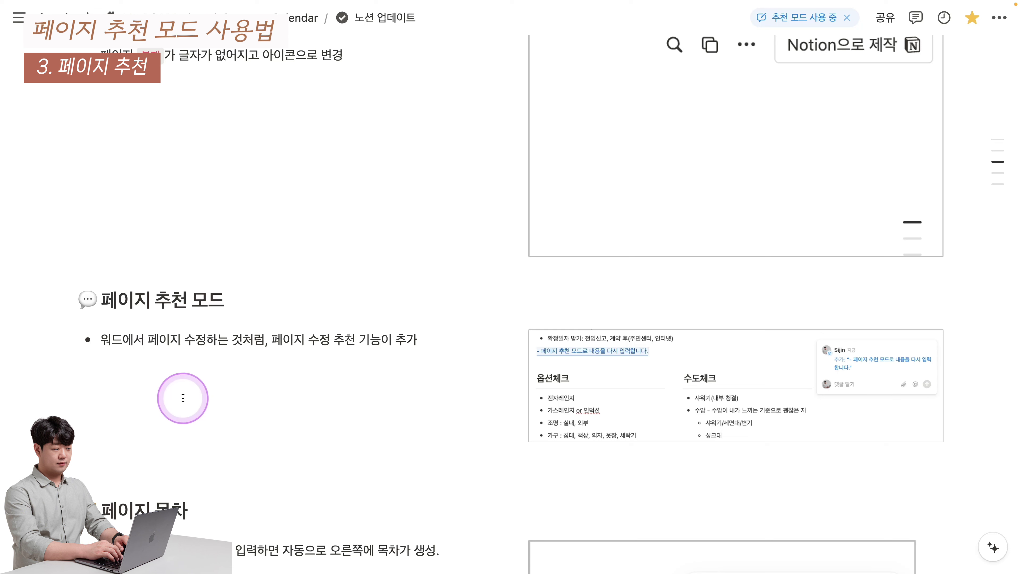
Suggest replacing 워드 with MS Word in the bullet under 페이지 추천 모드
left_click(109, 338)
left_click_drag(101, 338, 122, 338)
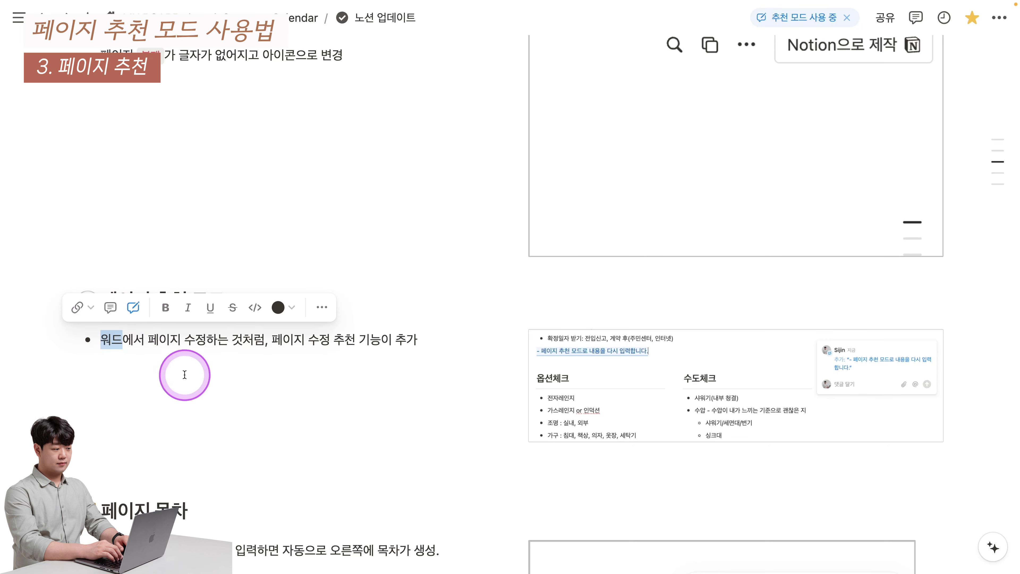
key("BackSpace")
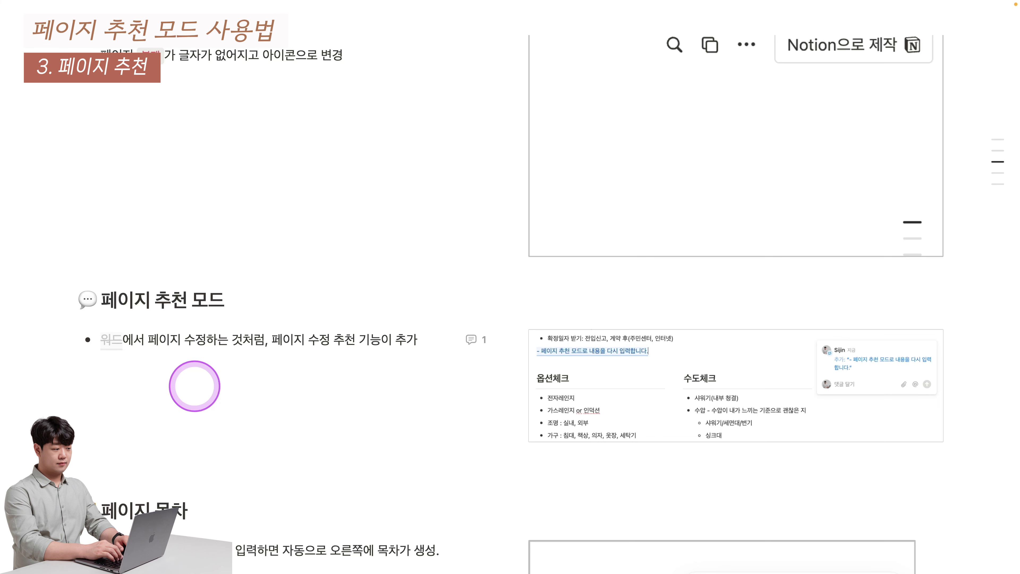
type("MS Wor")
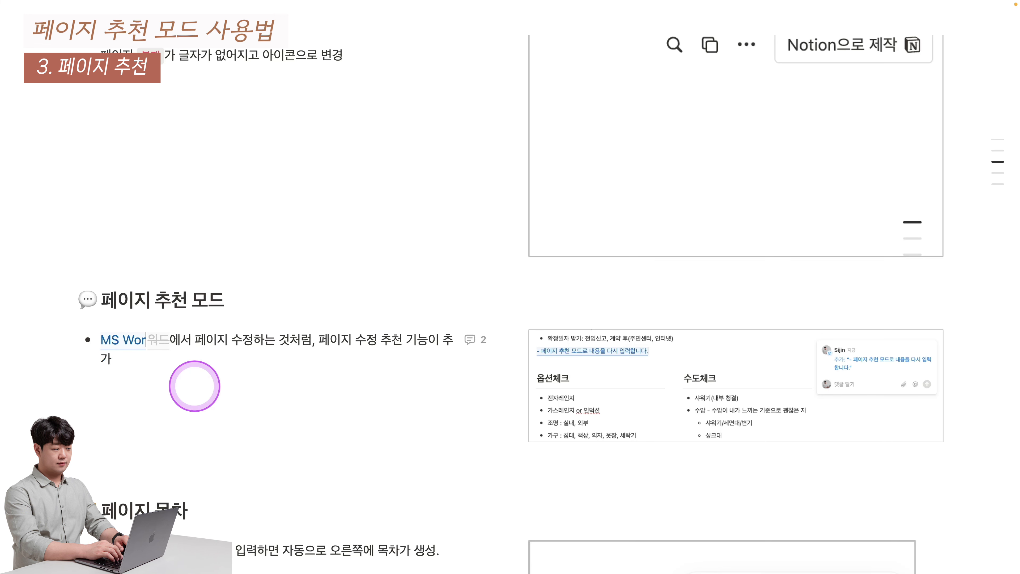
type("d")
left_click(194, 386)
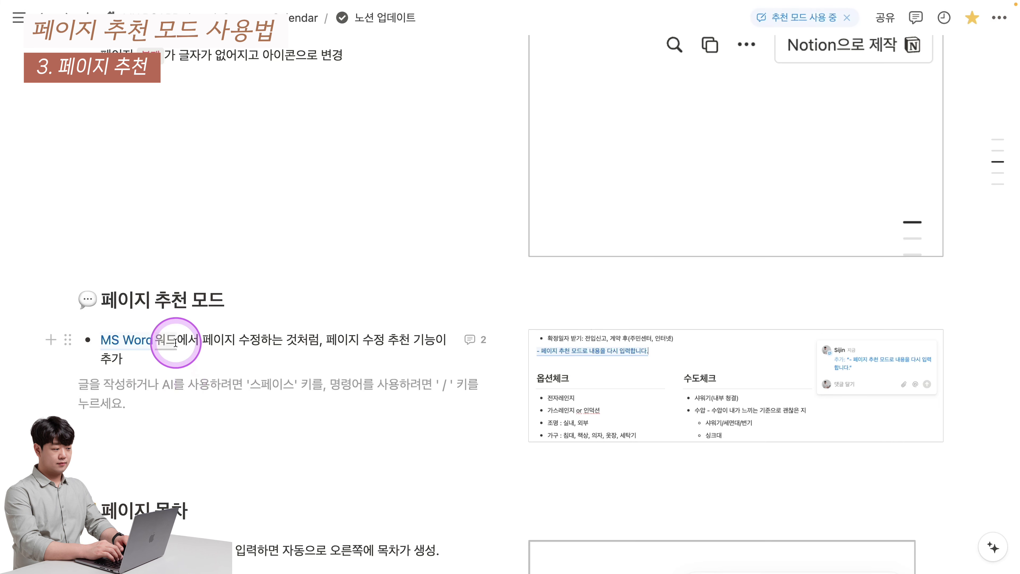
left_click_drag(163, 339, 99, 342)
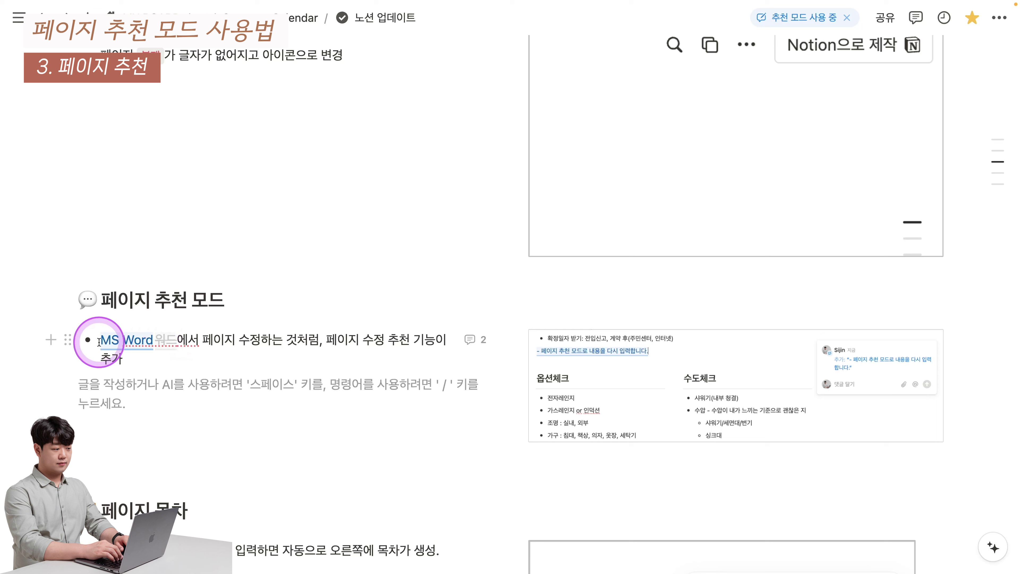
Open the suggestions on the bullet under 페이지 추천 모드 and react to the MS Word addition with the 💝 emoji
left_click(473, 340)
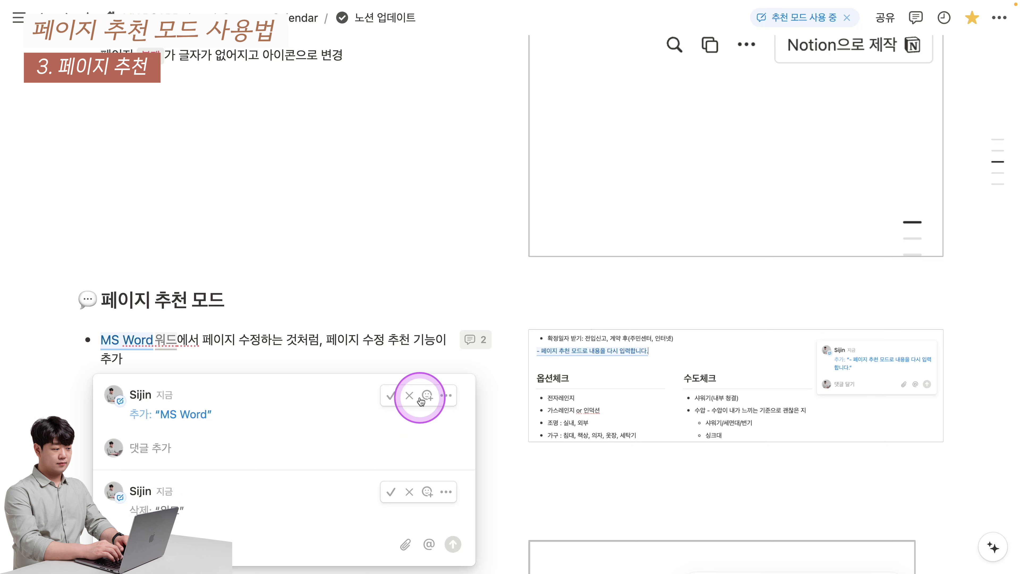
left_click(429, 396)
left_click(303, 181)
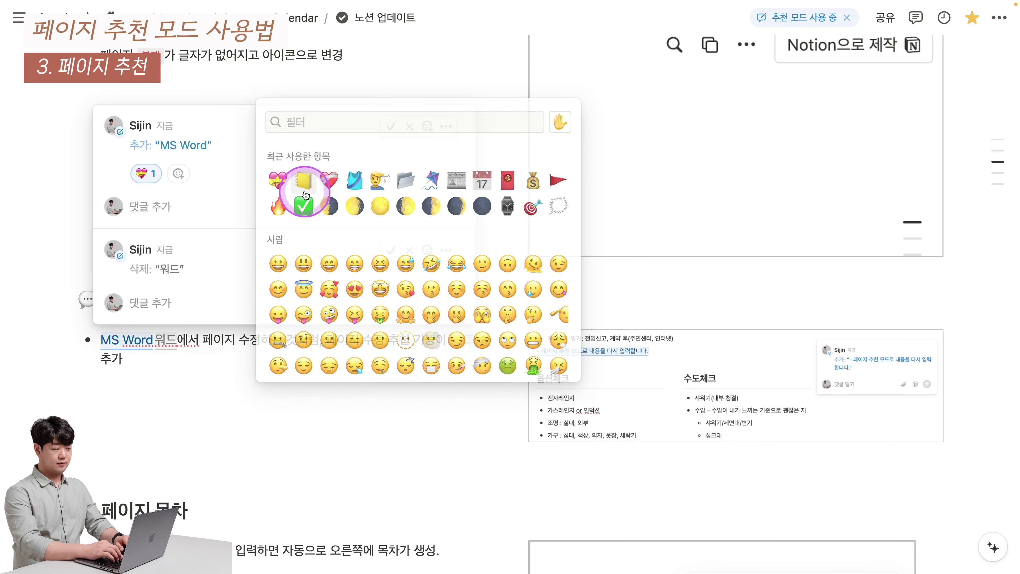
Suggest the line "- MS Word에서 사용할 수 있는 페이지 수정 기능이 노션에 추가되었습니다." below the bullet and accept the suggestion
left_click(152, 385)
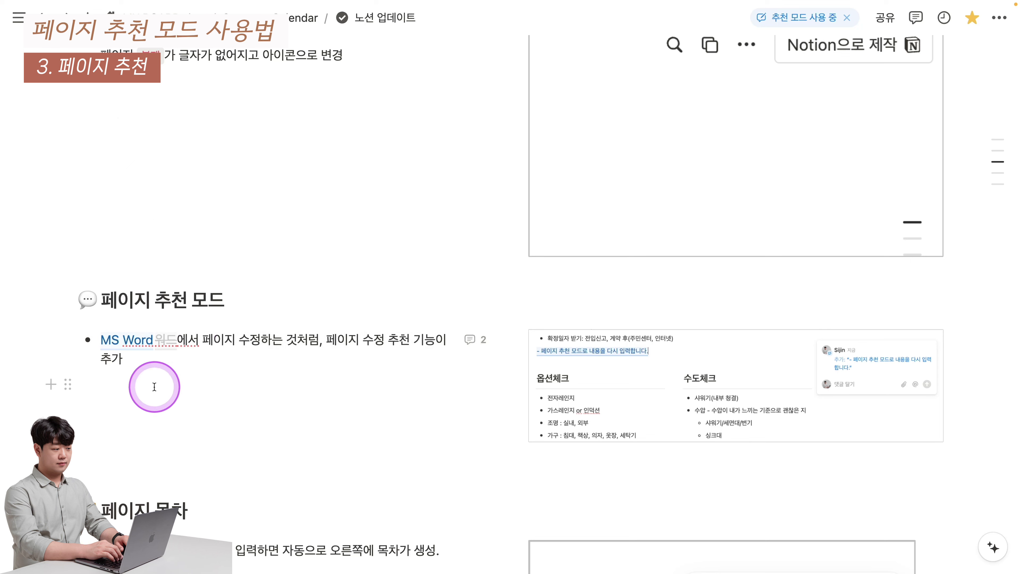
type("- MS Word에서 사용할 수 있는 페이지 수정 기능이 노션에 추가되었습니다.")
key("Return")
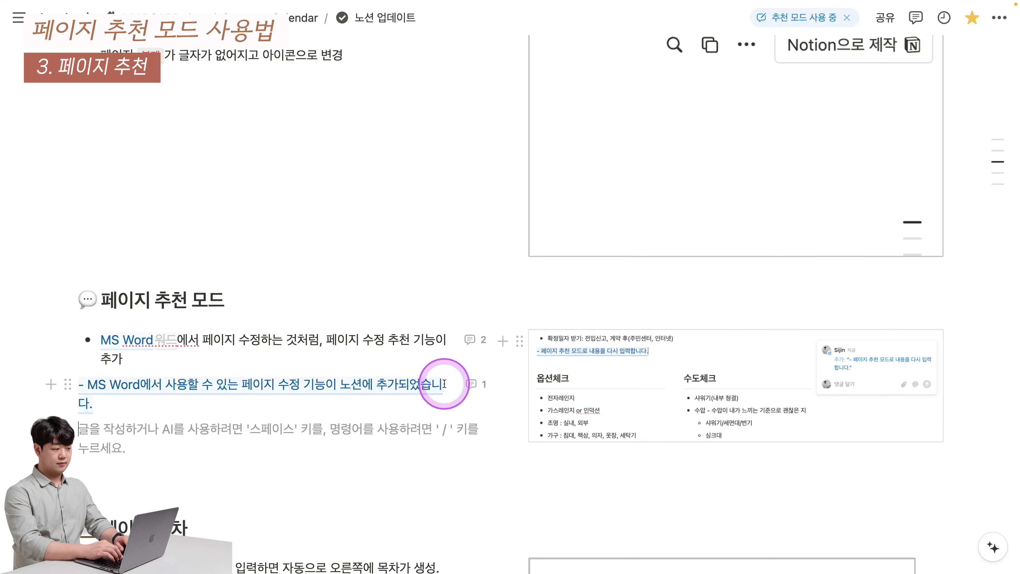
left_click(471, 384)
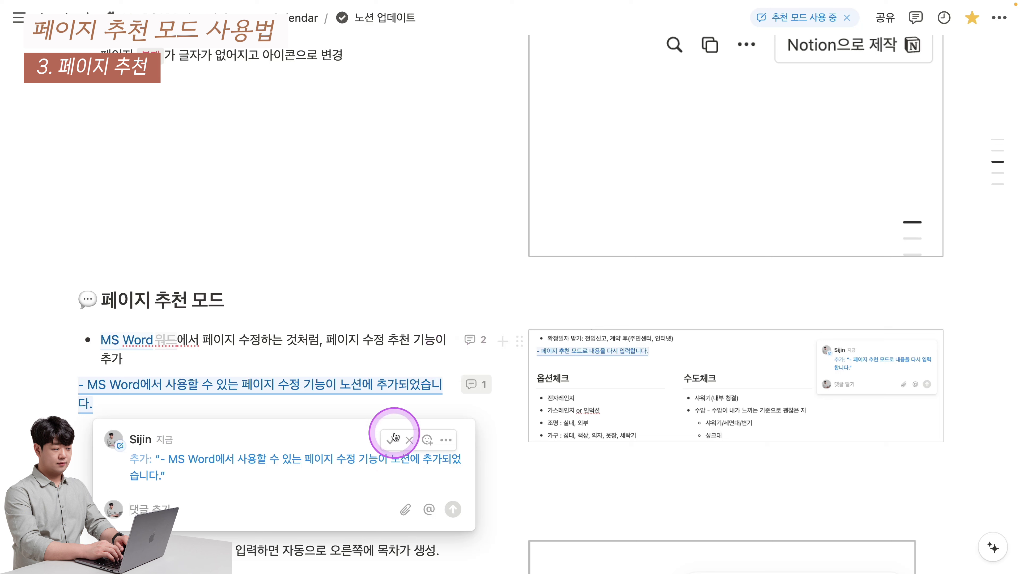
left_click(392, 441)
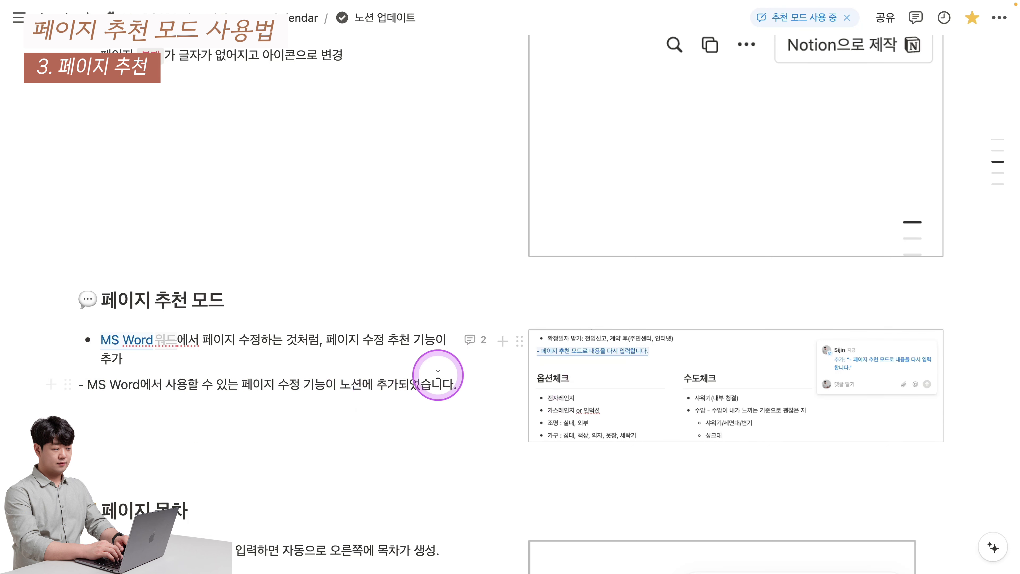
Reject both suggestions on the bullet: the addition of MS Word and the deletion of 워드
left_click(472, 339)
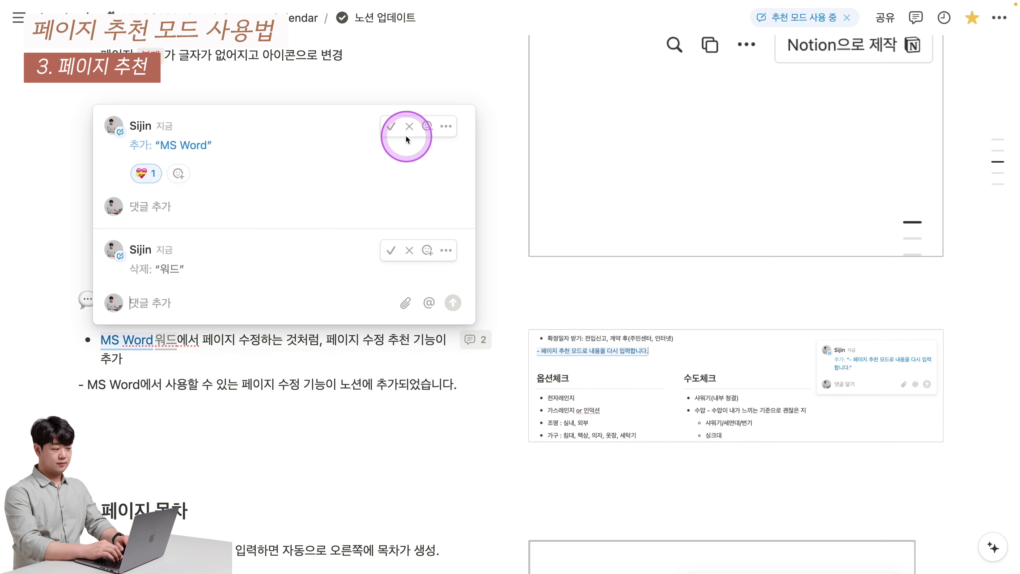
left_click(409, 126)
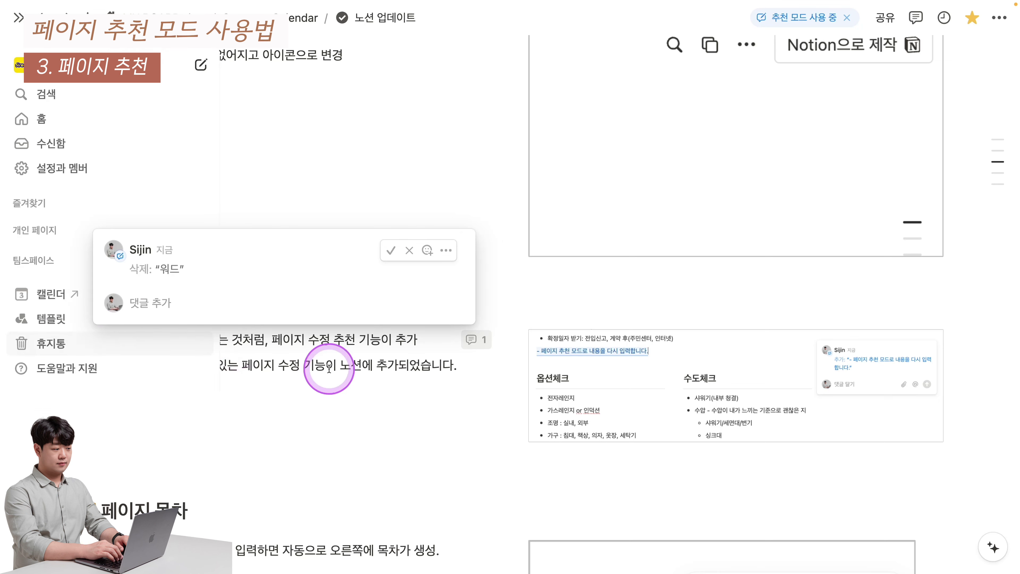
left_click(411, 251)
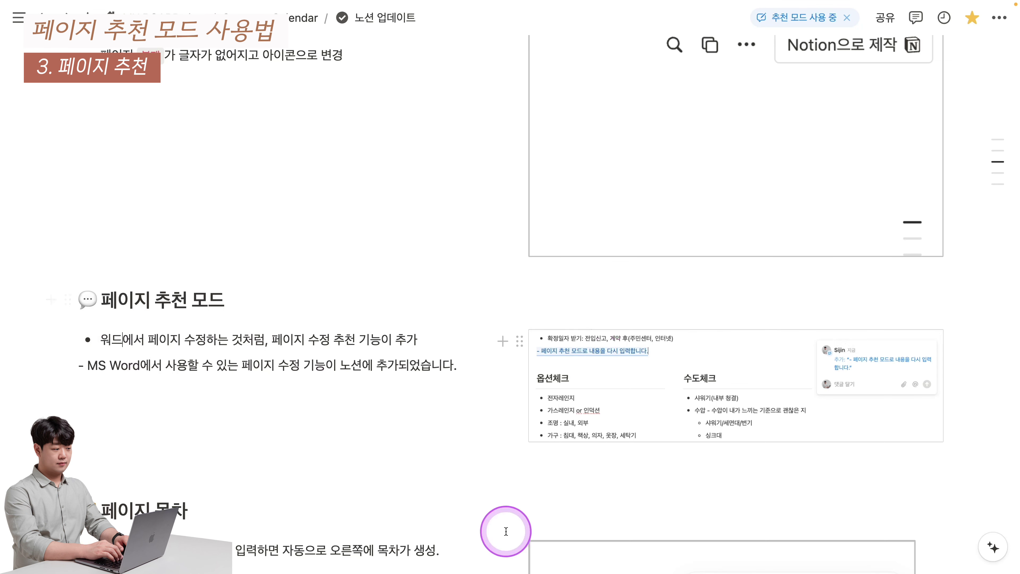
Go to the 페이지 목차 section through the contents list at the start of the page and show the floating outline
scroll(456, 395, "down", 2)
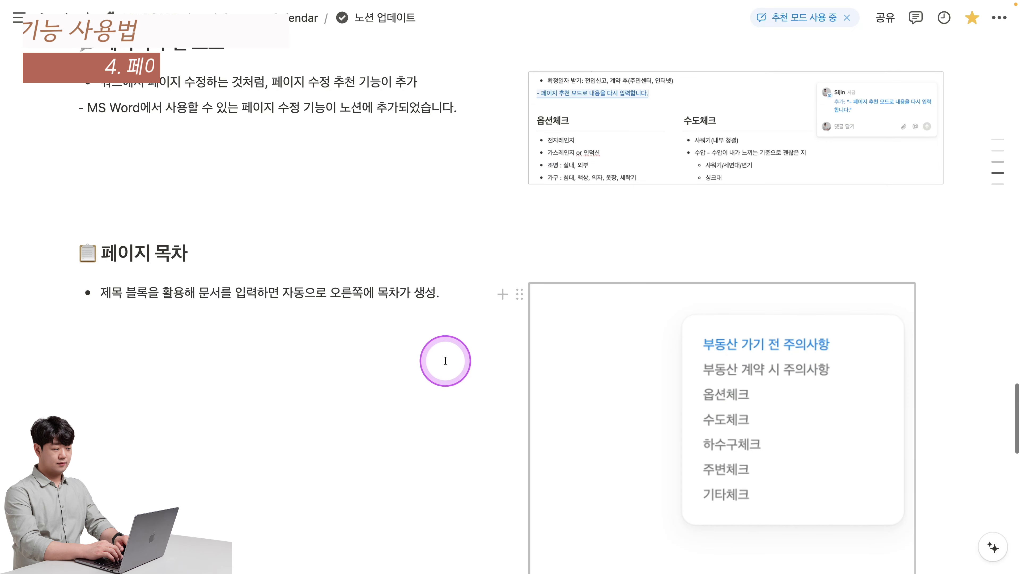
scroll(454, 365, "down", 4)
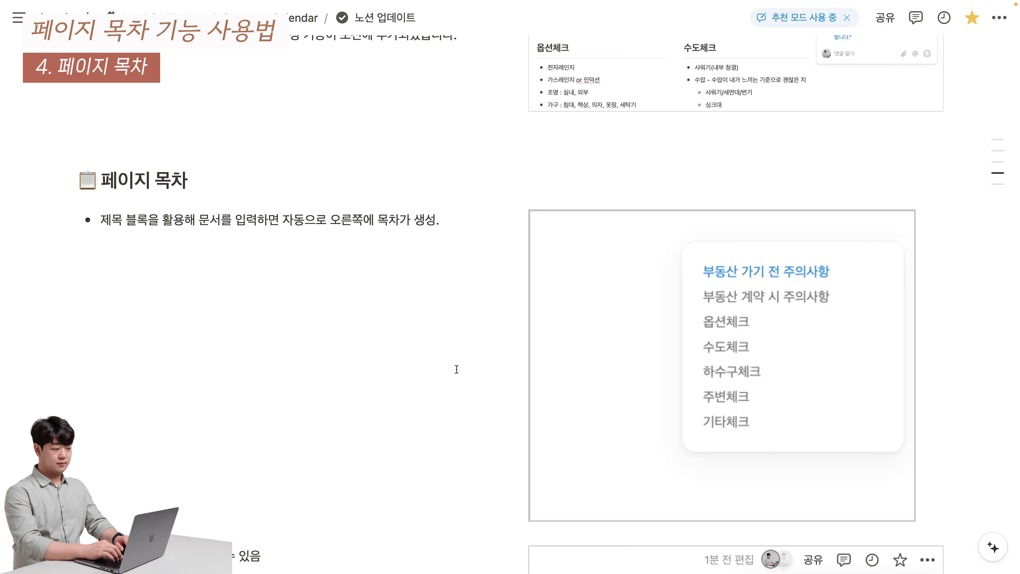
left_click(119, 413)
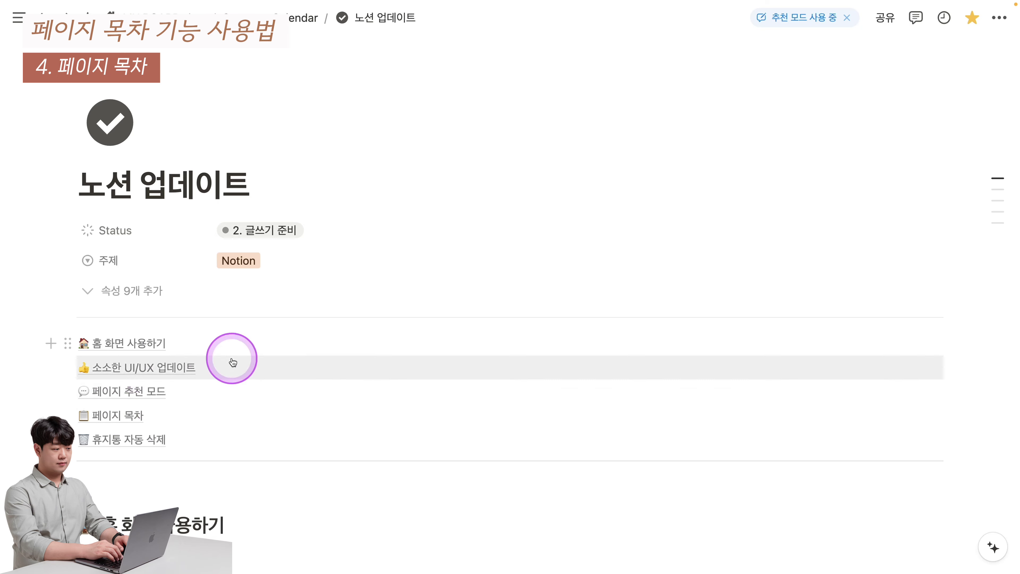
left_click(114, 415)
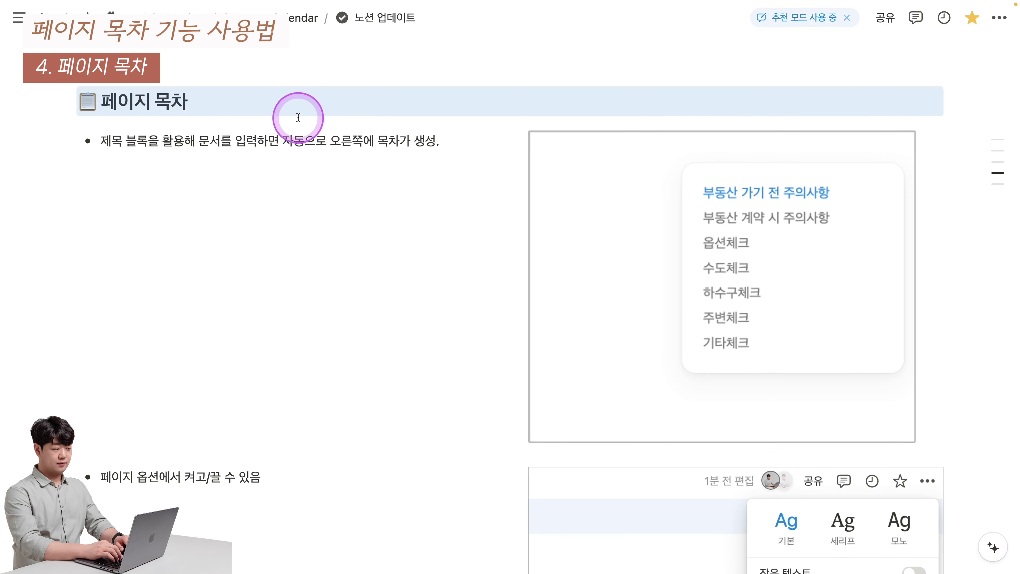
mouse_move(985, 154)
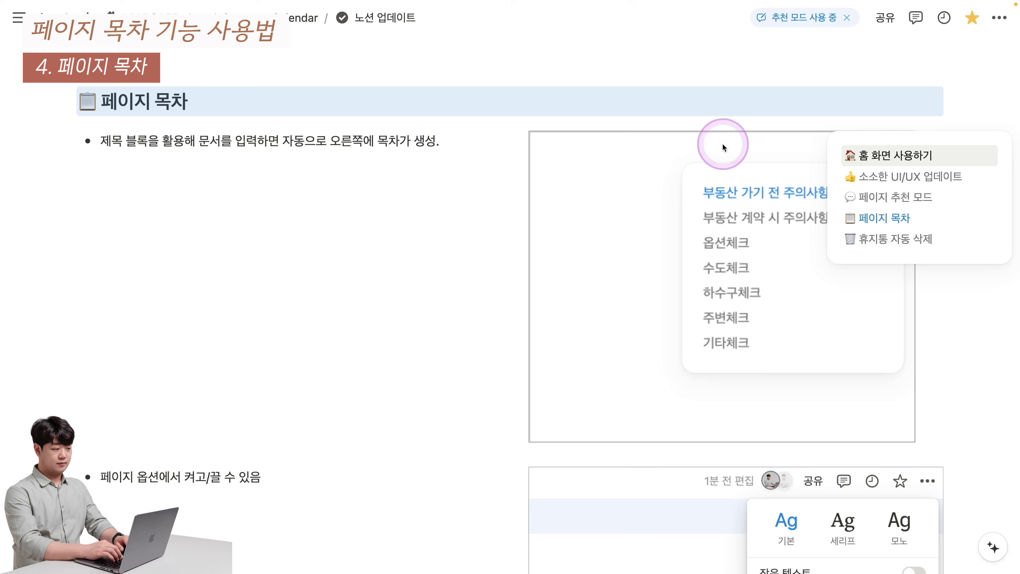
Add two level-3 headings, 목차 블록1 and 목차 블록2, below the bullet in the 페이지 목차 section
left_click(298, 164)
type("### 목차 블록1")
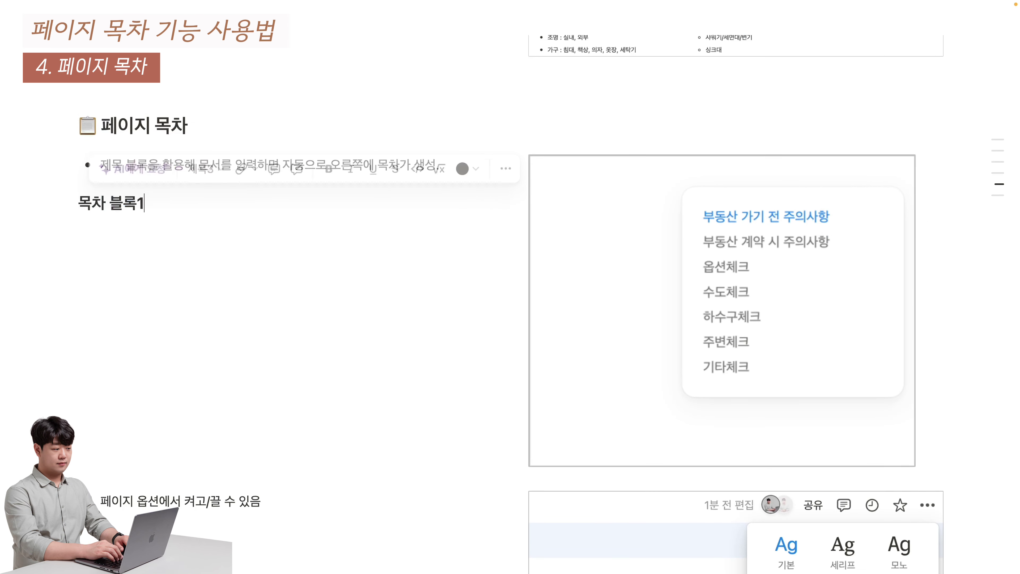
key("Return")
type("### 모")
type("차 블록2")
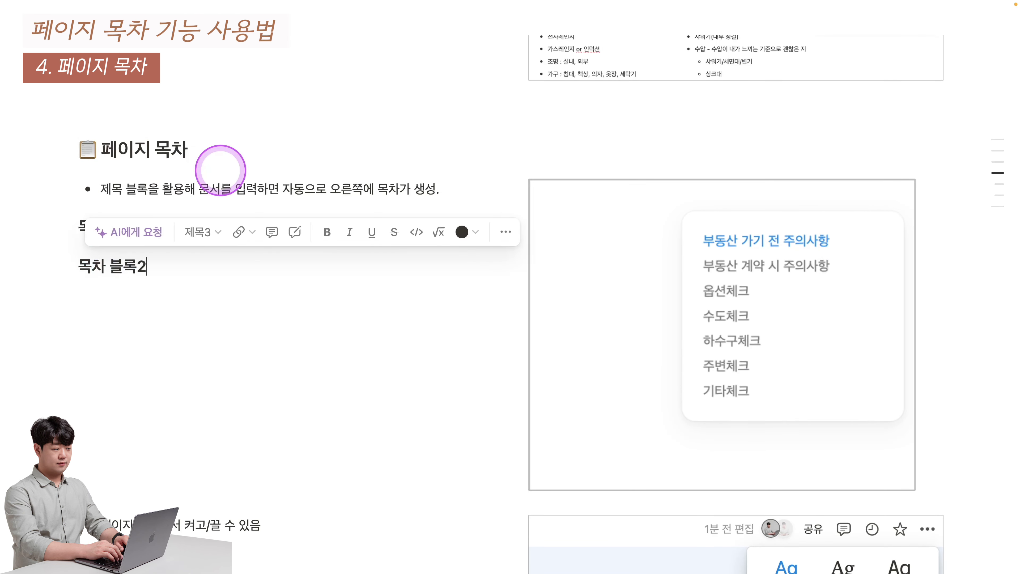
Use the floating outline to visit 페이지 추천 모드, 목차 블록1, 목차 블록2 and 휴지통 자동 삭제, and return to 페이지 목차
mouse_move(1019, 173)
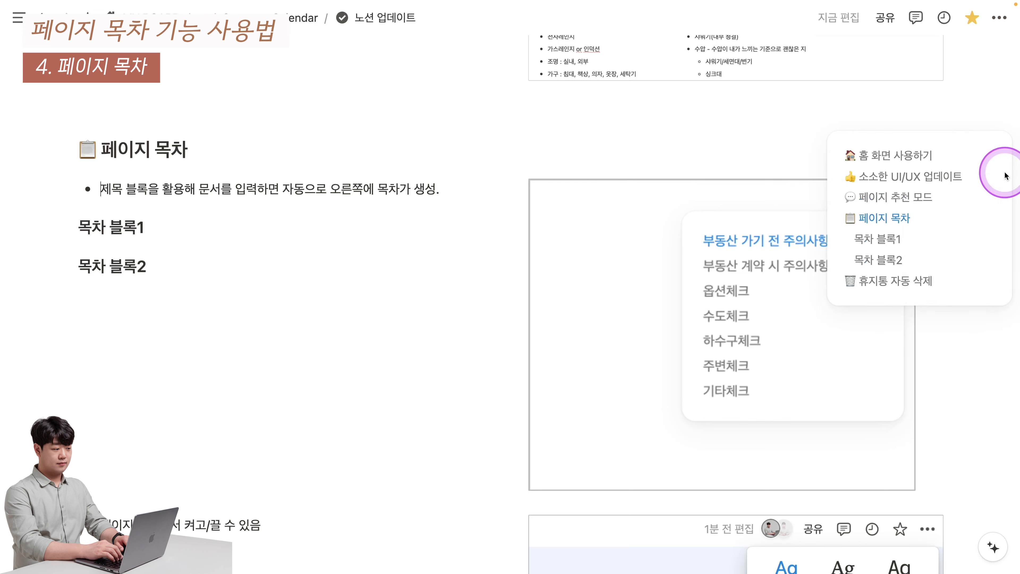
left_click(888, 225)
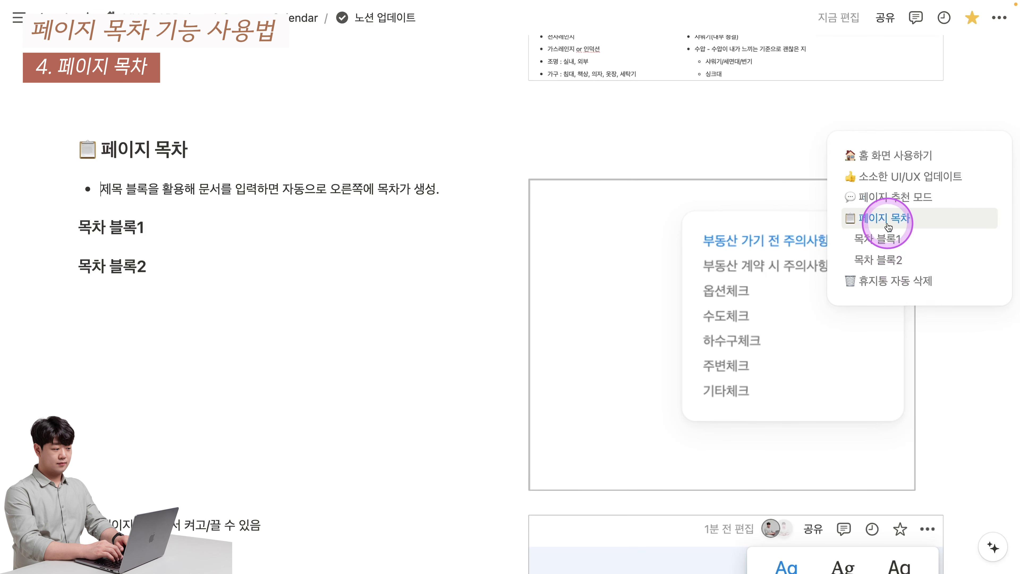
left_click(898, 198)
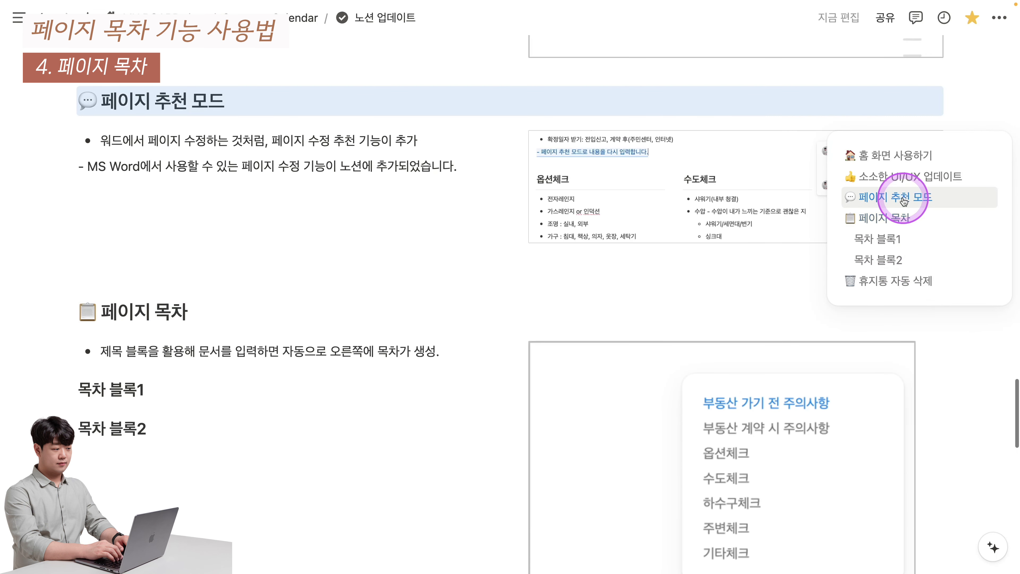
left_click(909, 239)
left_click(898, 260)
left_click(900, 280)
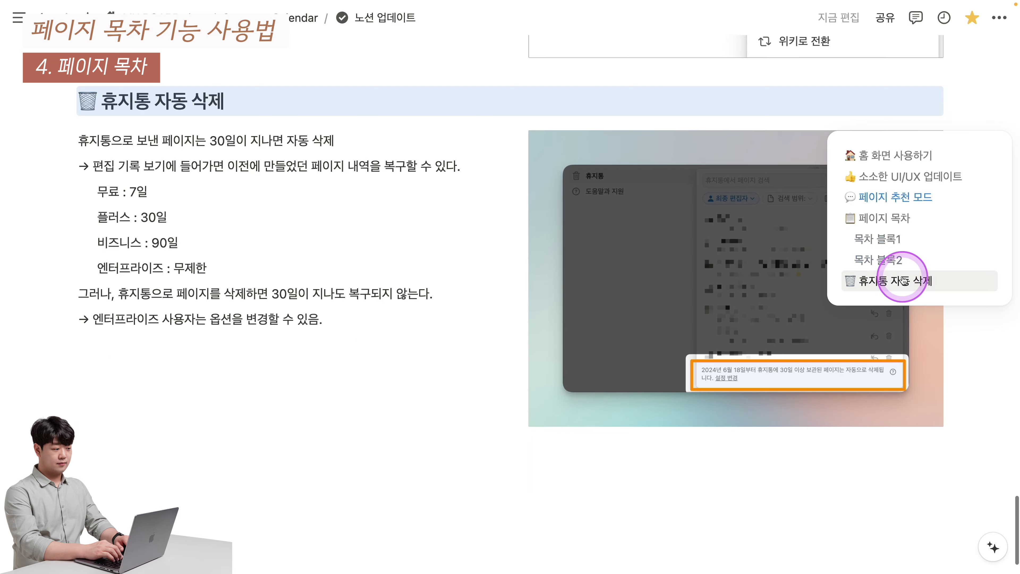
left_click(911, 220)
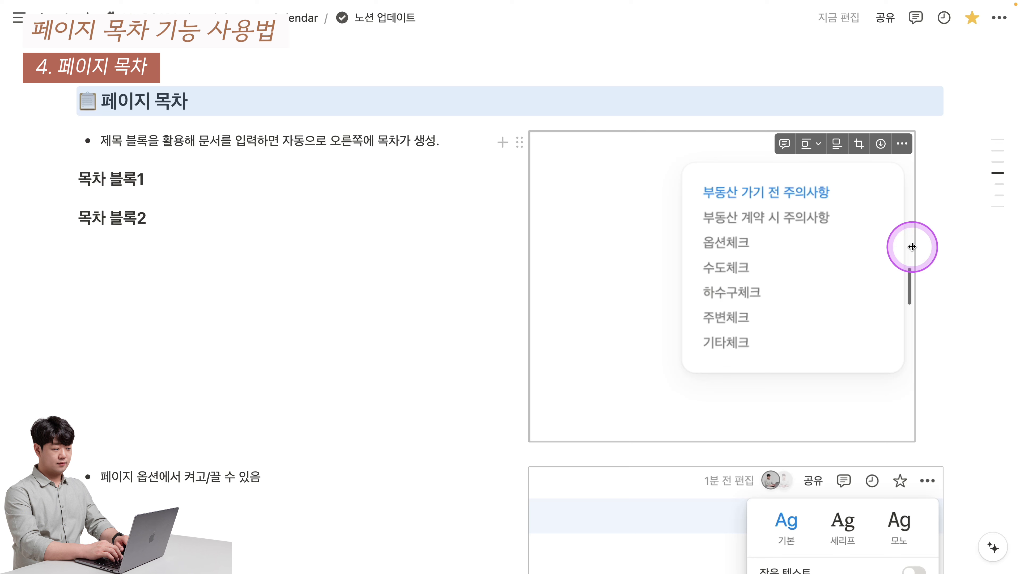
Turn the page's 목차 option off and back on
mouse_move(998, 161)
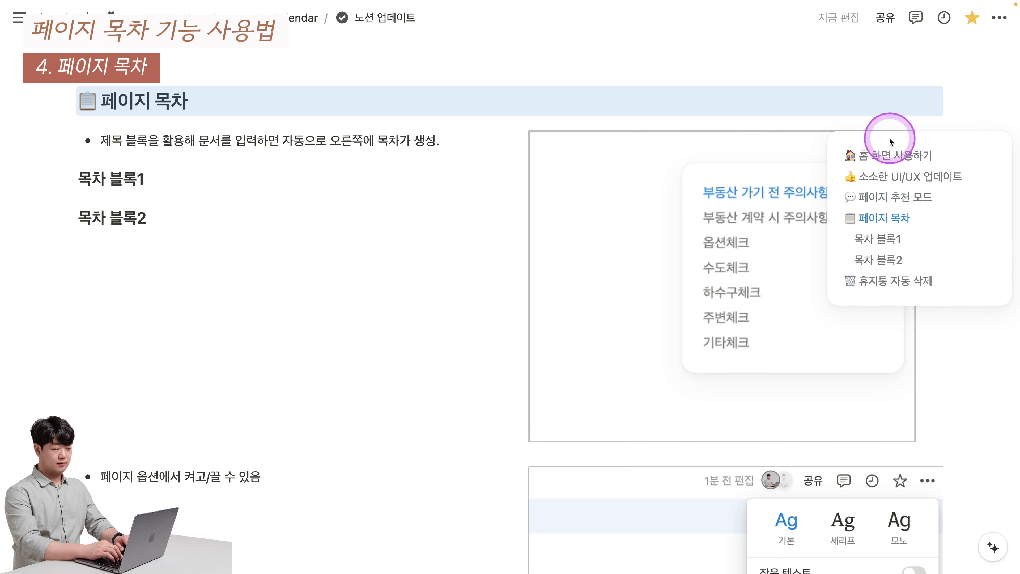
left_click(999, 18)
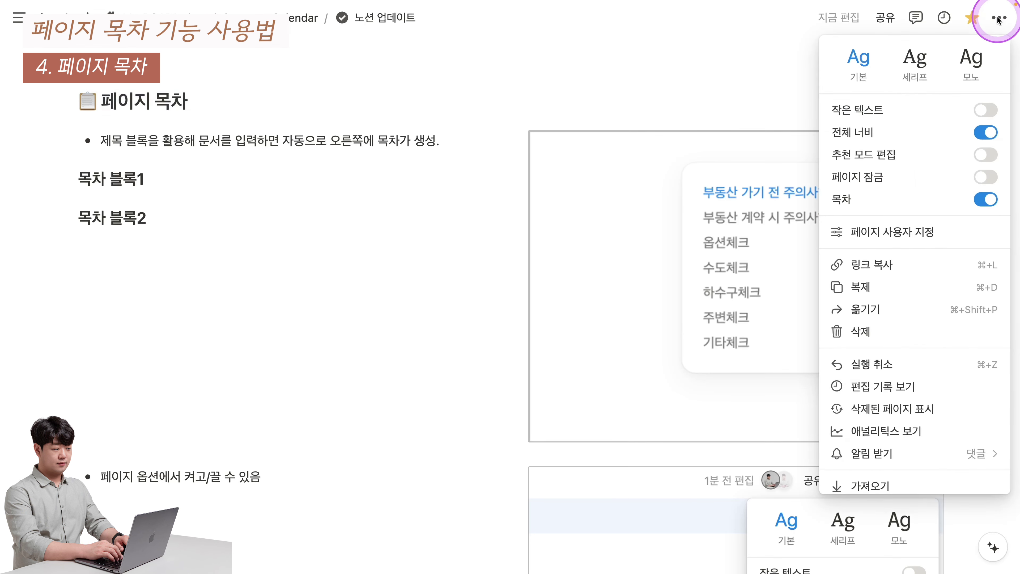
left_click(893, 204)
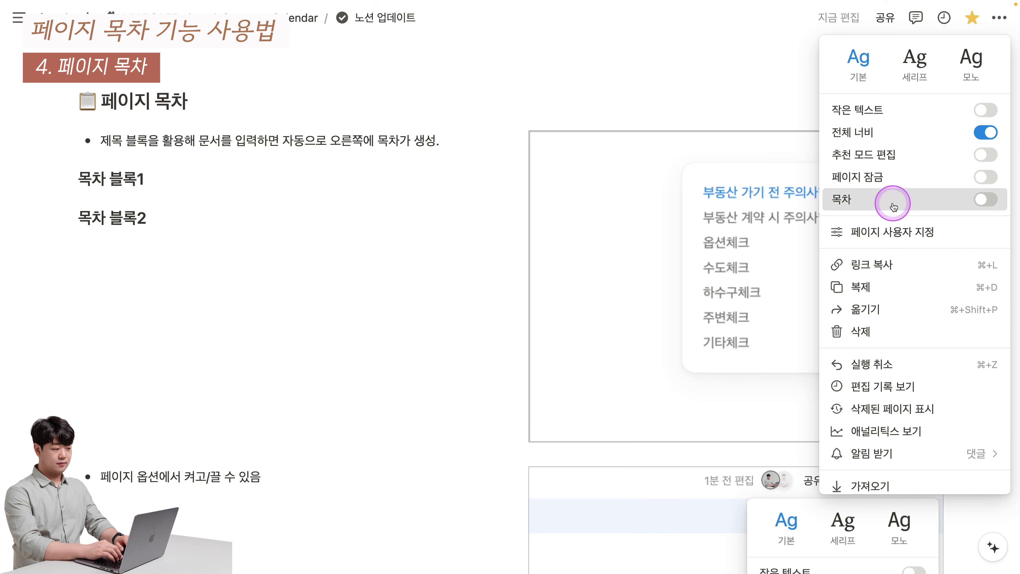
left_click(893, 204)
left_click(894, 207)
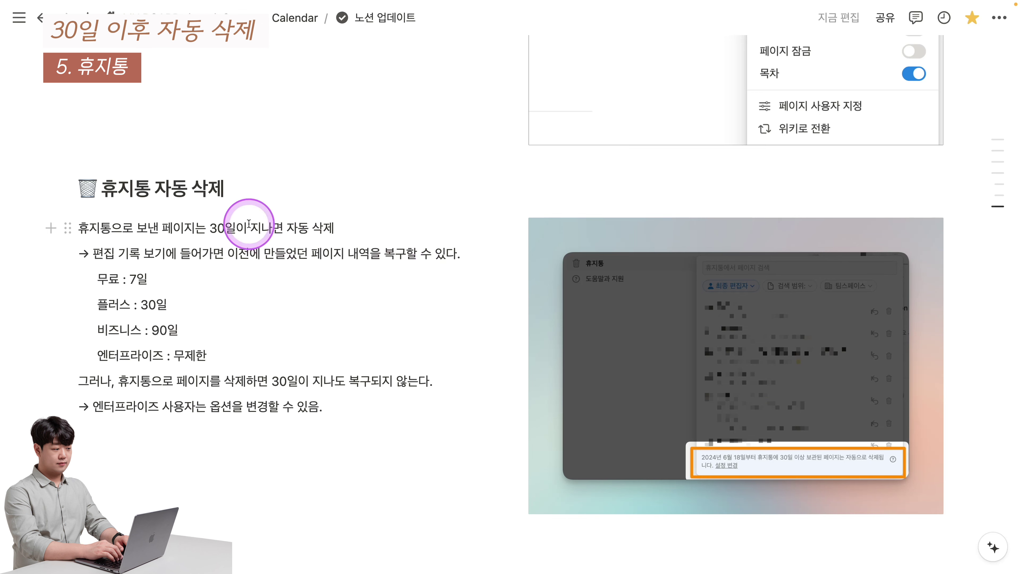
Show the sidebar, open the 휴지통 and go to the settings for its automatic deletion
key("super+backslash")
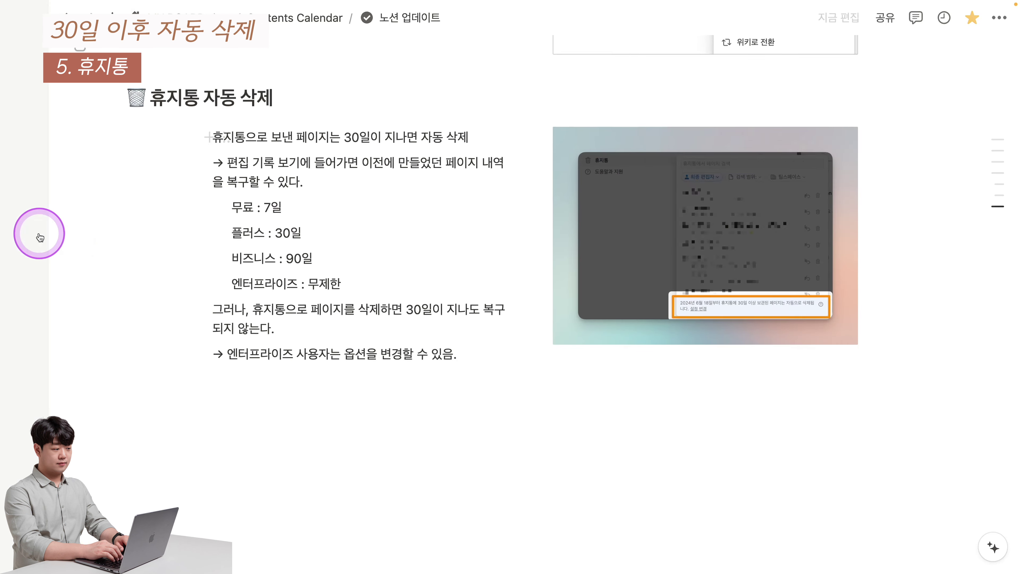
left_click(57, 297)
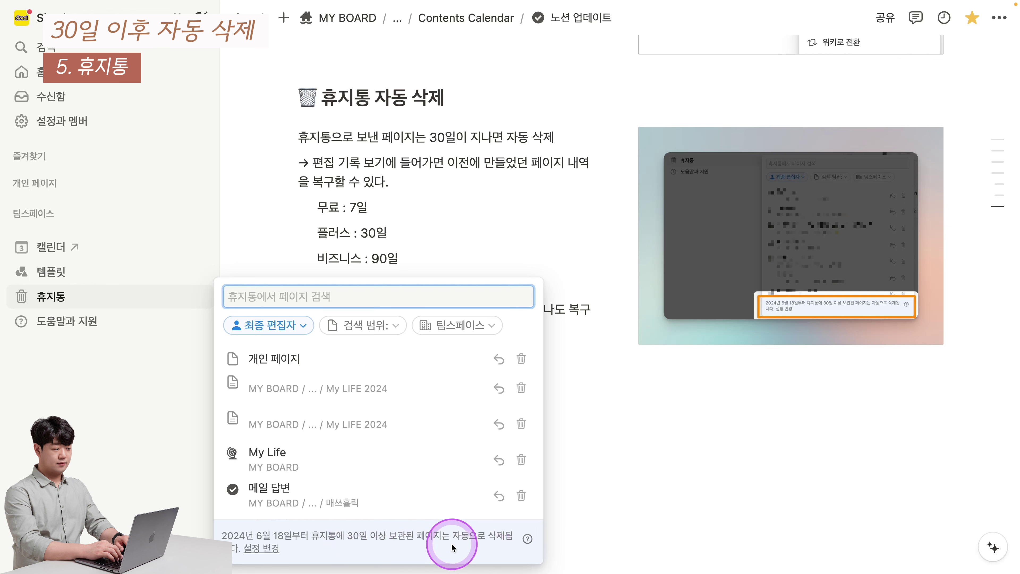
left_click(266, 549)
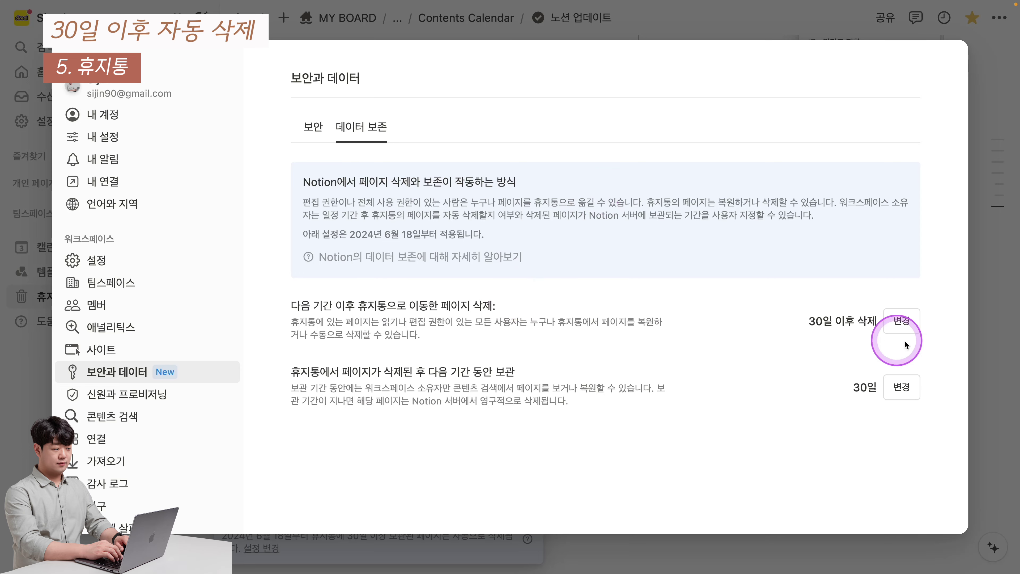
Try a custom trash auto-deletion period of 90 with the unit 년, reselect the 30일 option and cancel the change
left_click(902, 320)
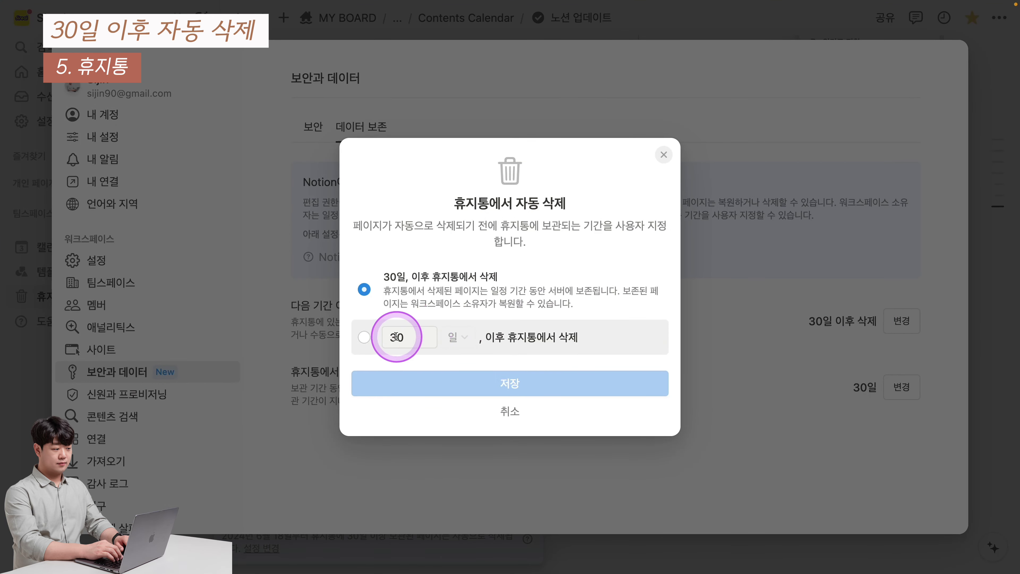
left_click(364, 337)
type("90")
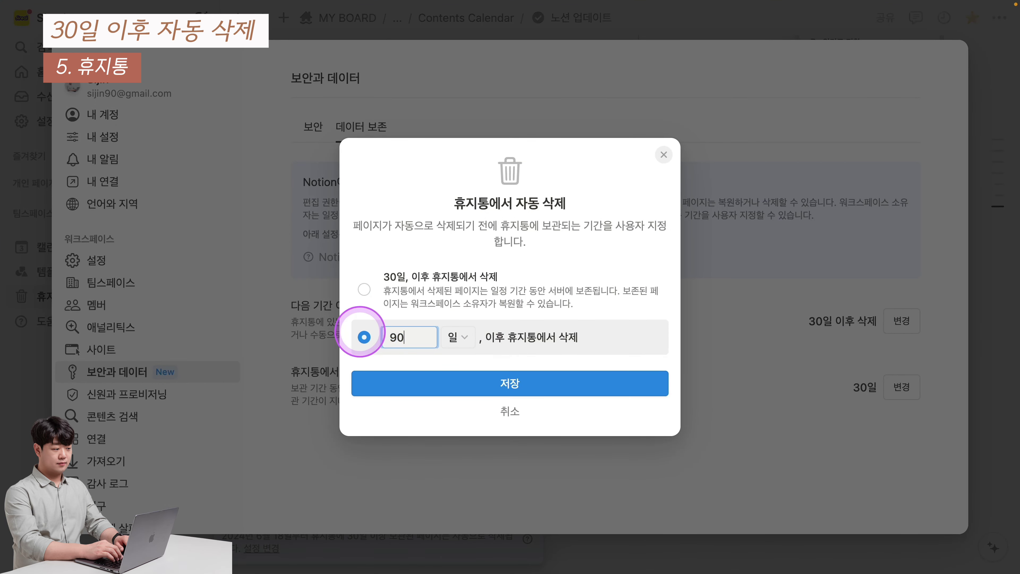
left_click(460, 337)
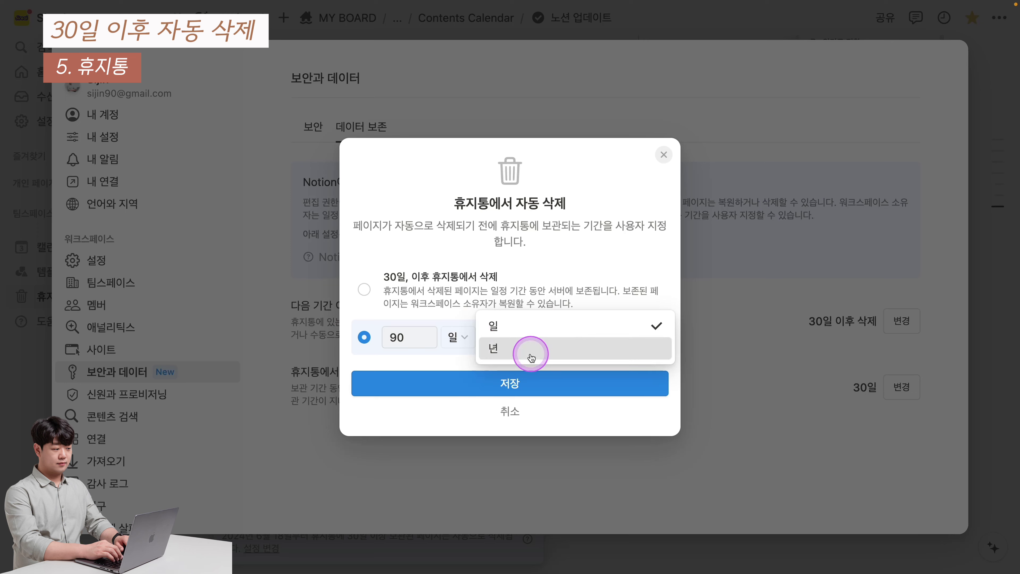
left_click(482, 348)
left_click(471, 315)
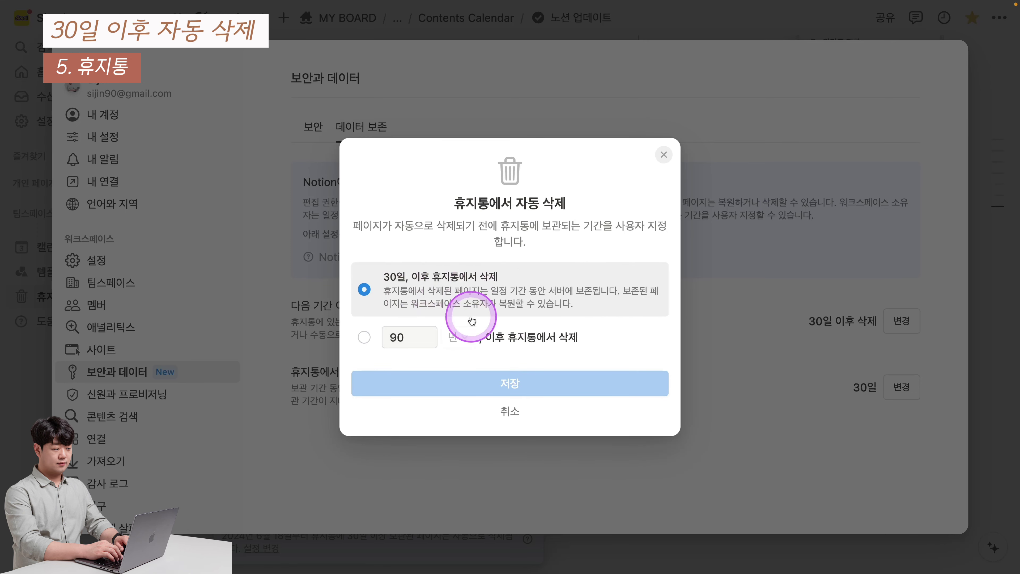
left_click(505, 411)
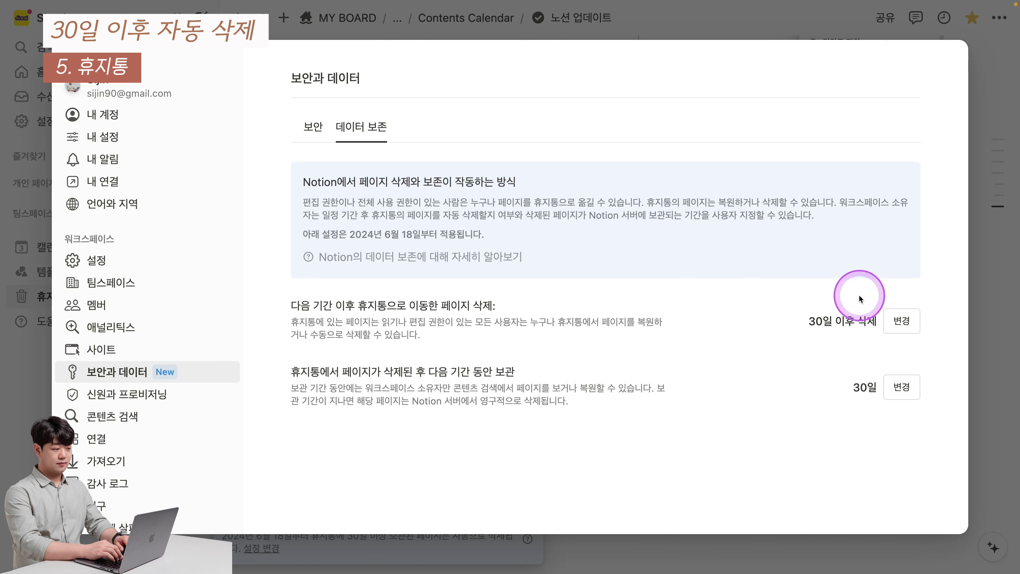
Close the workspace settings and the trash, and open the 편집 기록 of the 노션 업데이트 page
left_click(992, 171)
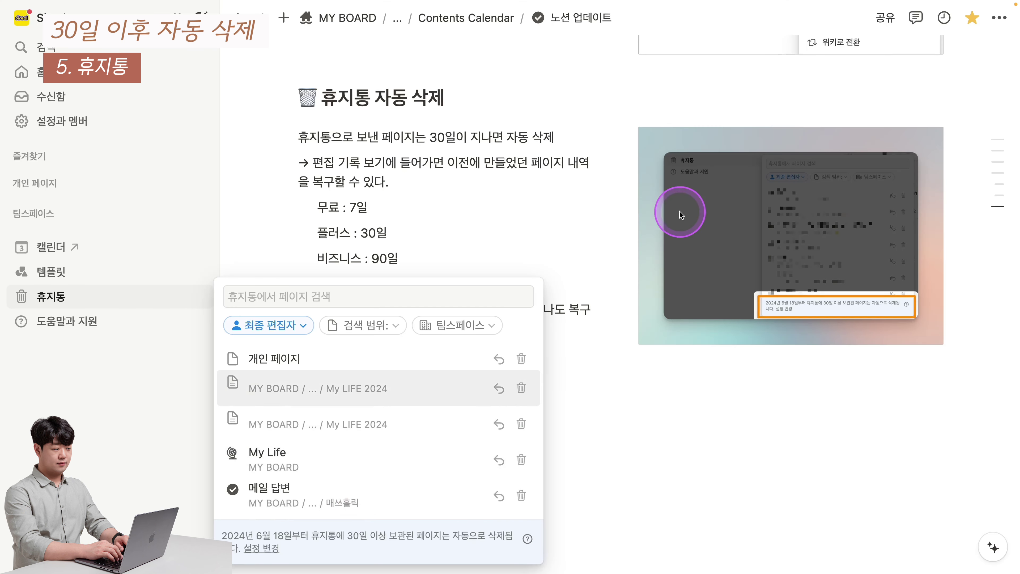
left_click(999, 18)
left_click(999, 18)
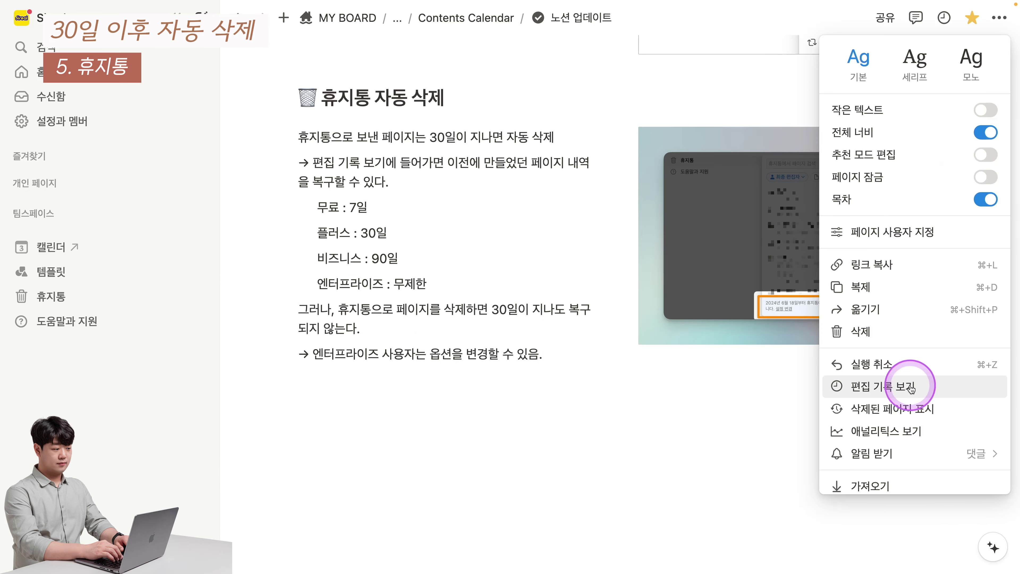
left_click(911, 387)
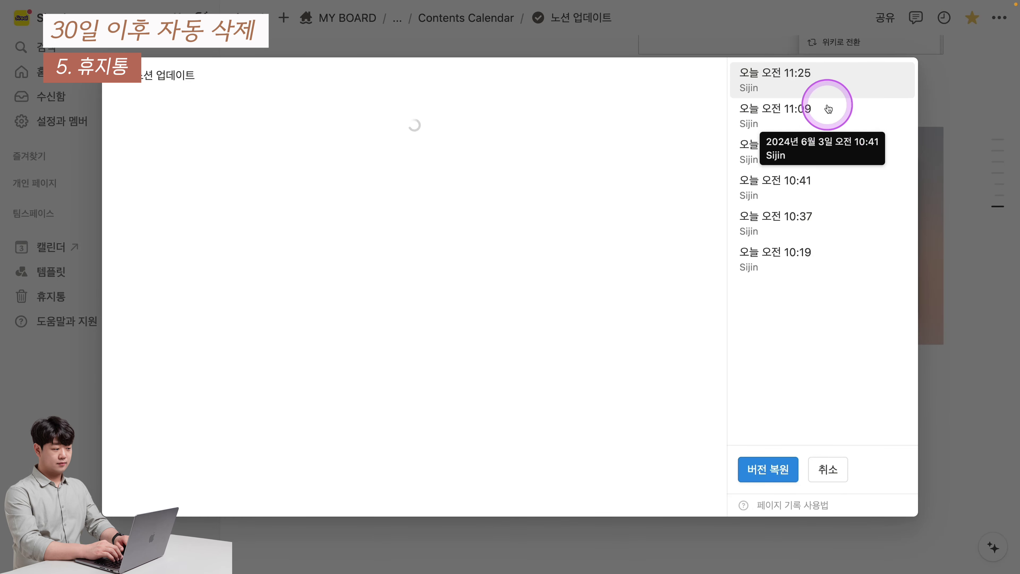